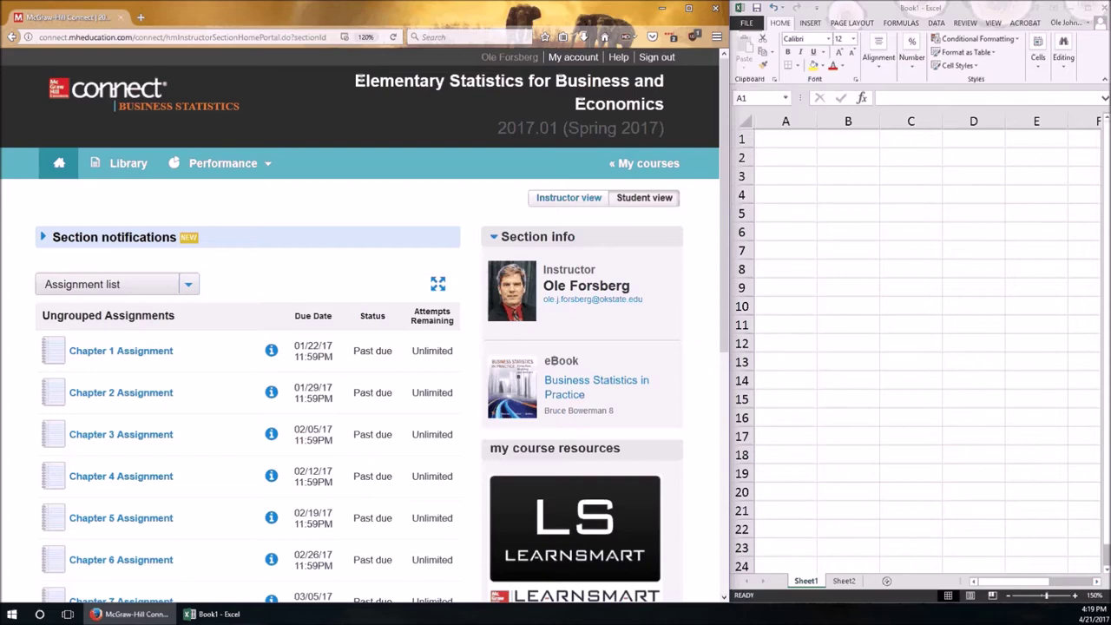
Start the Chapter 13 Assignment, landing on Question 1, Exercise 13.6 The Direct Labor Cost Case.
scroll(125, 379, "down", 1)
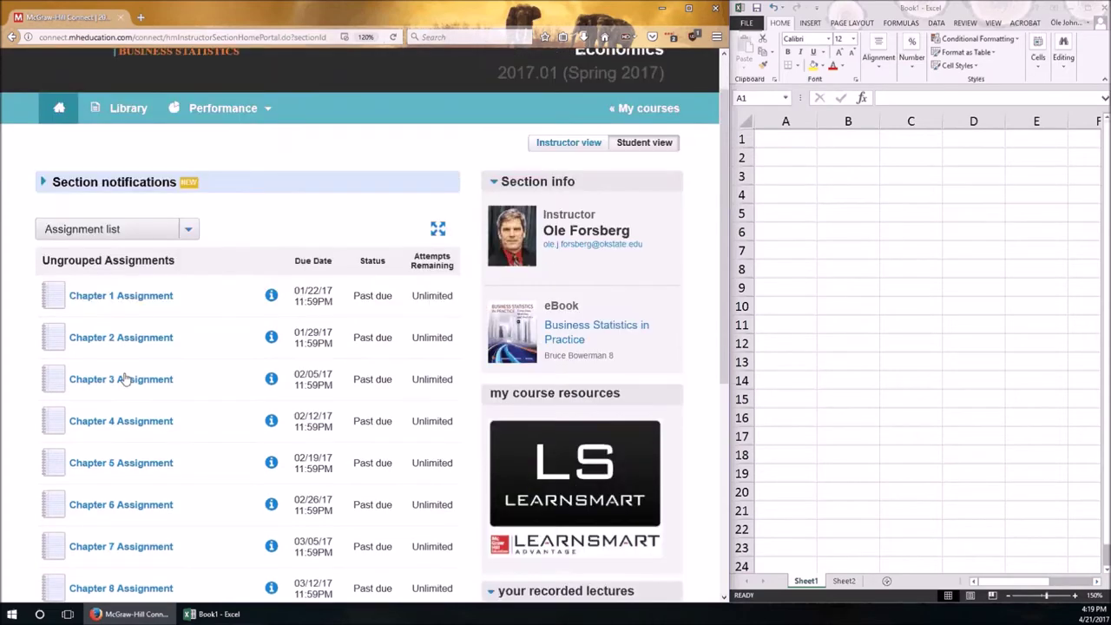
scroll(124, 380, "down", 5)
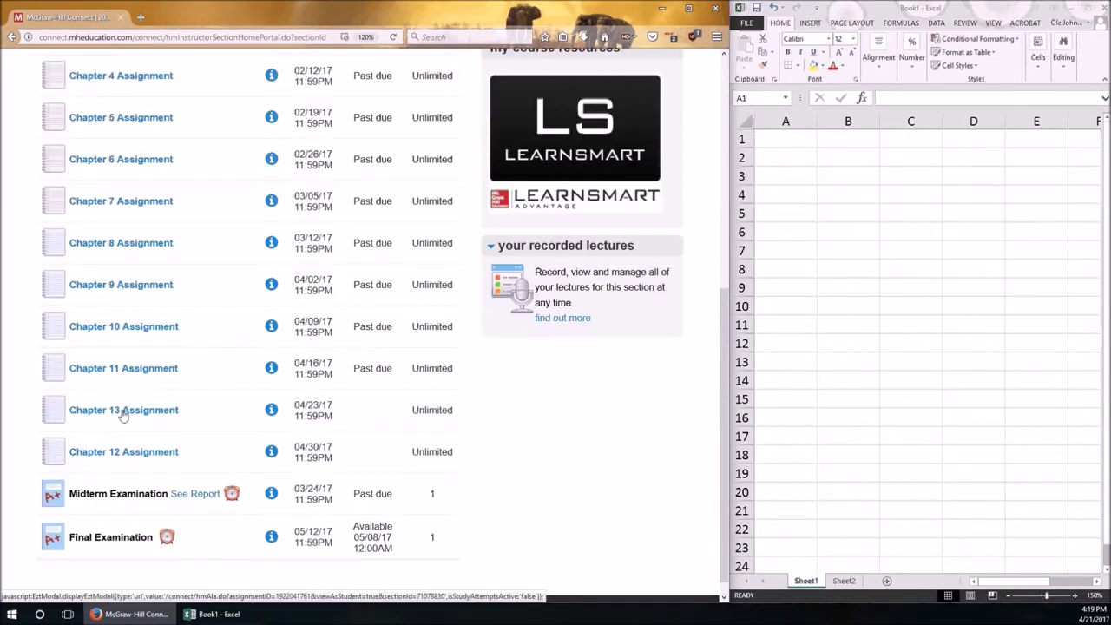
left_click(123, 411)
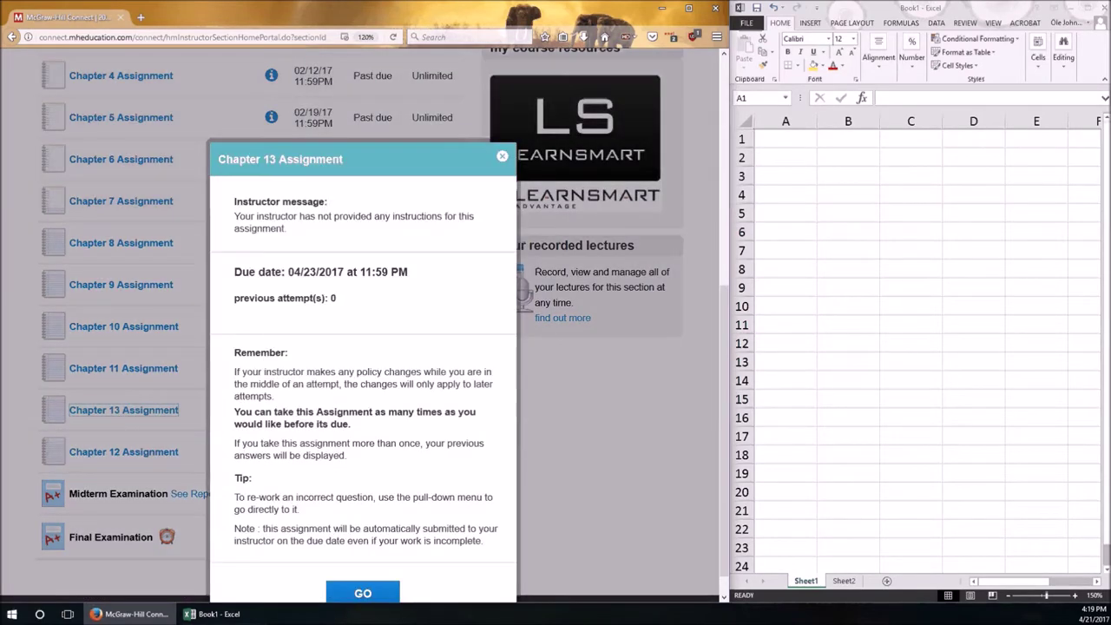
left_click(363, 592)
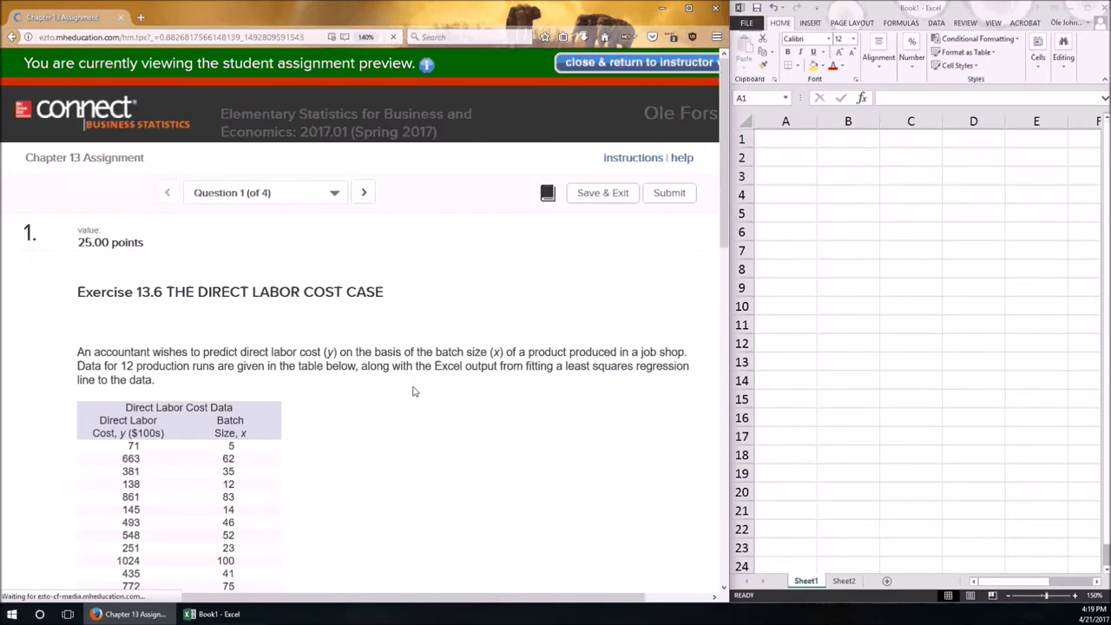
Select and copy the 12-run Direct Labor Cost Data table values from Exercise 13.6.
scroll(413, 392, "down", 3)
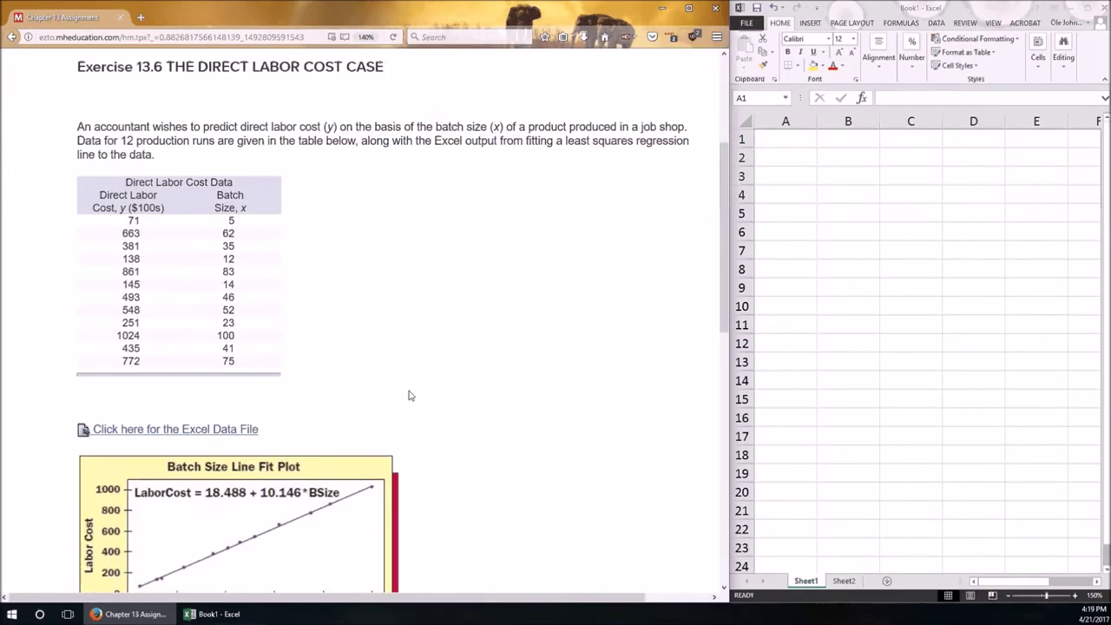
scroll(409, 391, "down", 3)
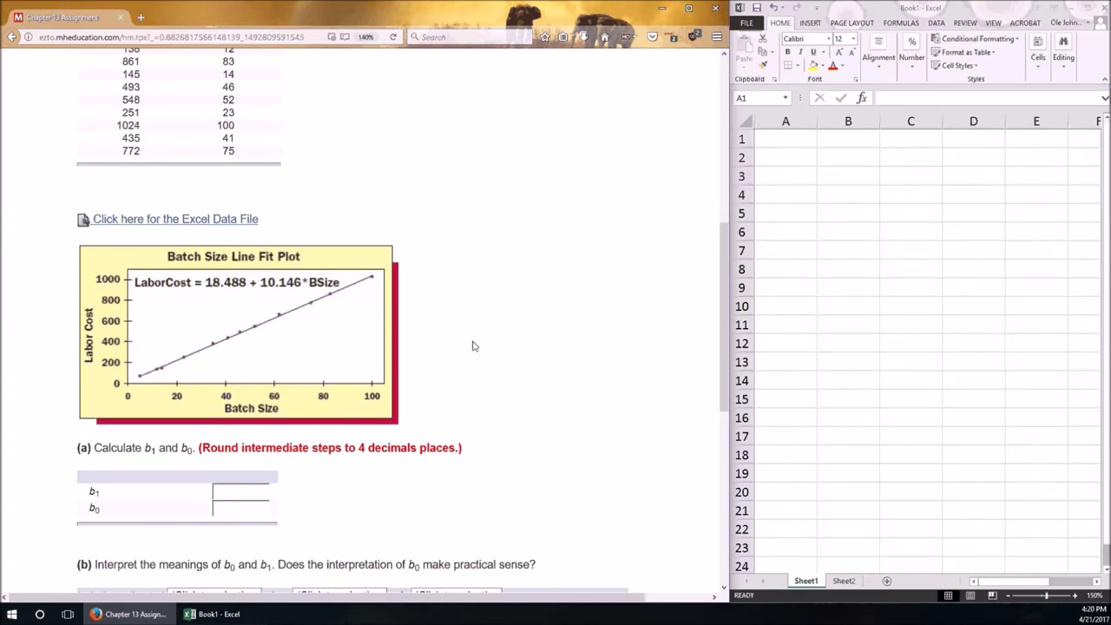
scroll(426, 368, "up", 3)
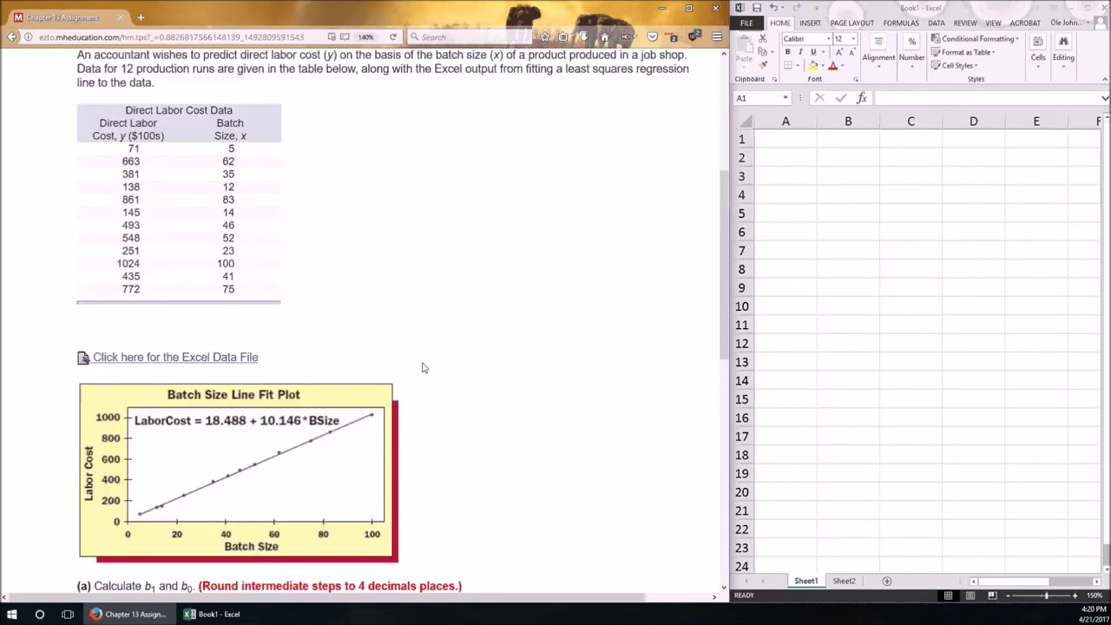
left_click_drag(126, 270, 252, 419)
key("ctrl+c")
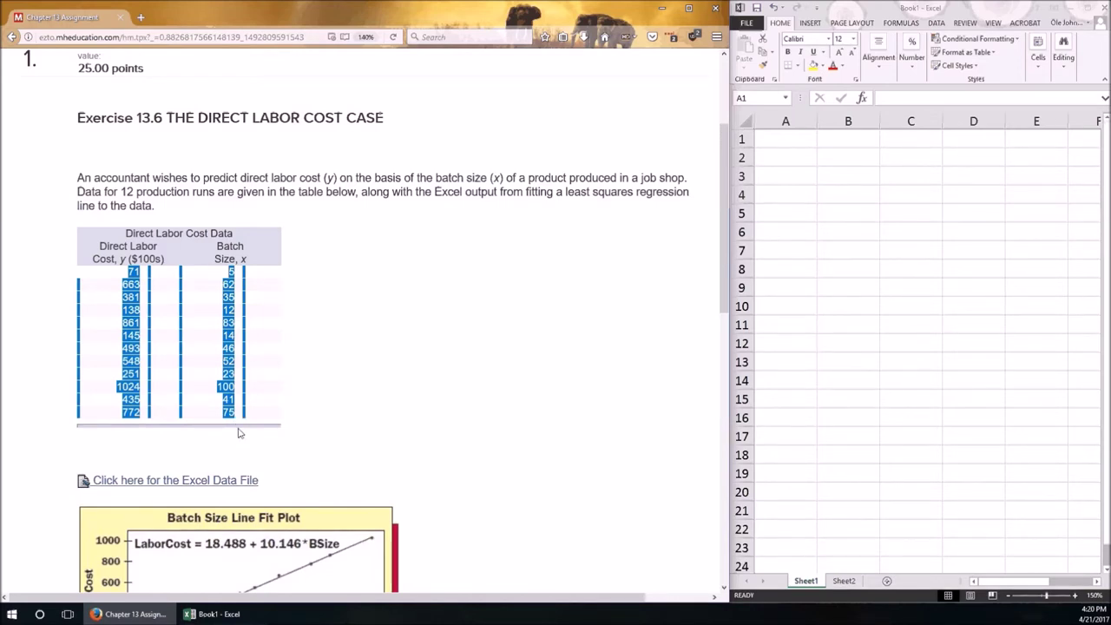
Paste the copied data at A1 in Book1 and delete the empty columns around it.
left_click(774, 199)
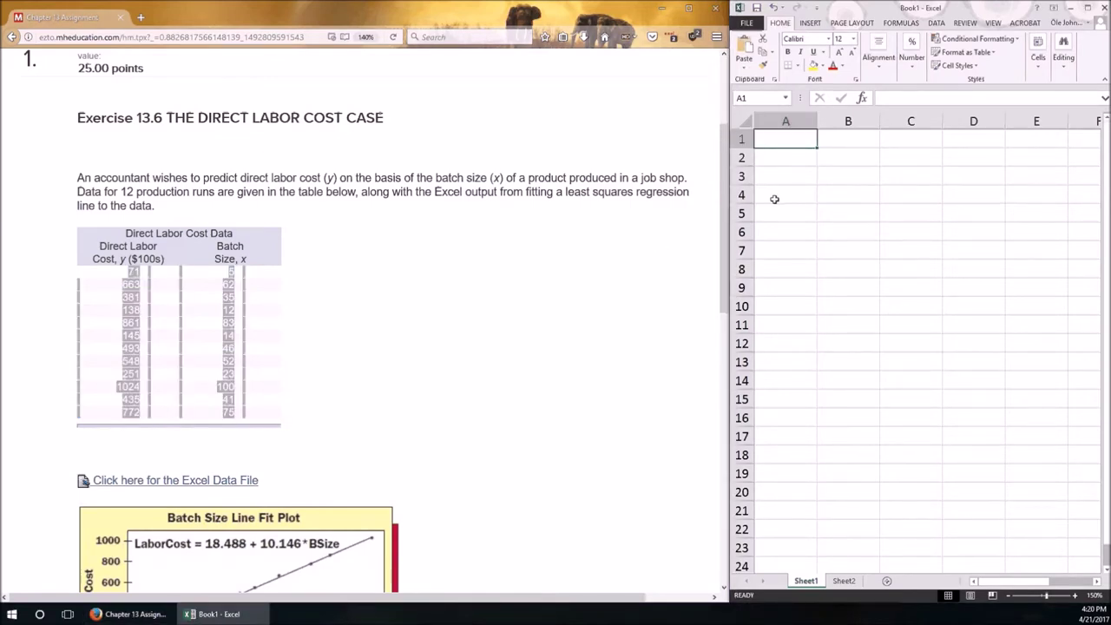
key("ctrl+v")
left_click(783, 250)
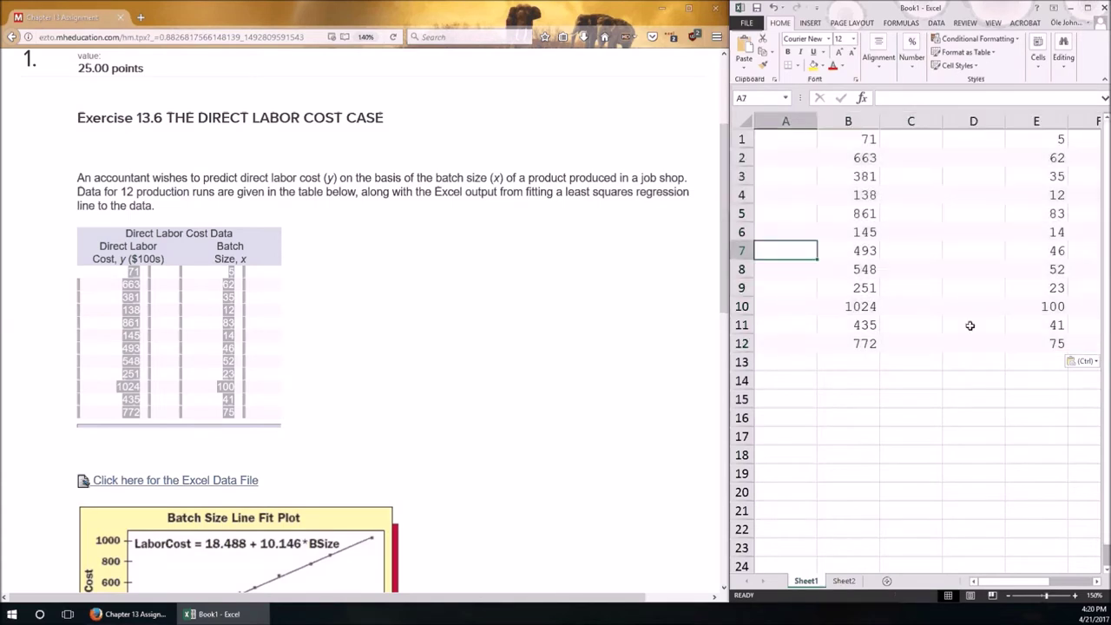
left_click(785, 121)
right_click(785, 123)
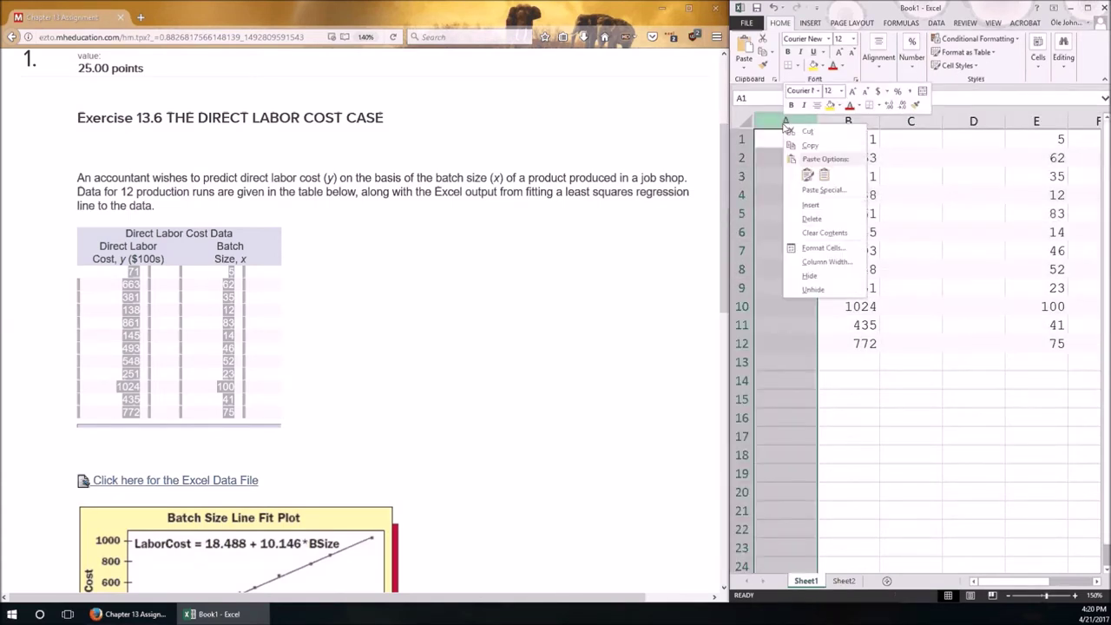
left_click(812, 219)
left_click_drag(848, 122, 902, 121)
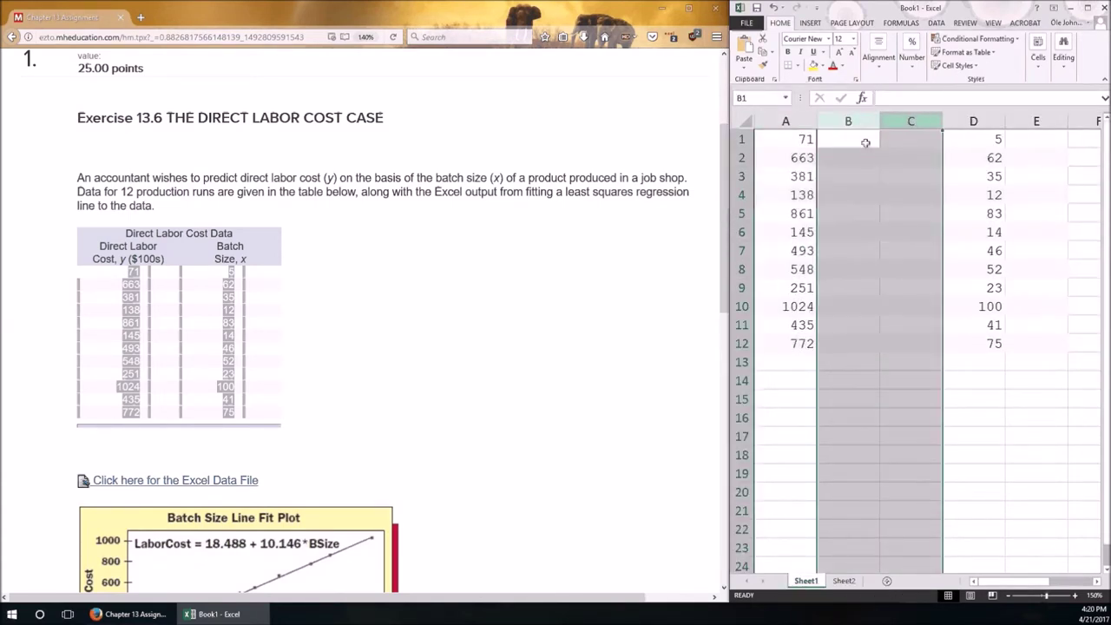
key("ctrl+minus")
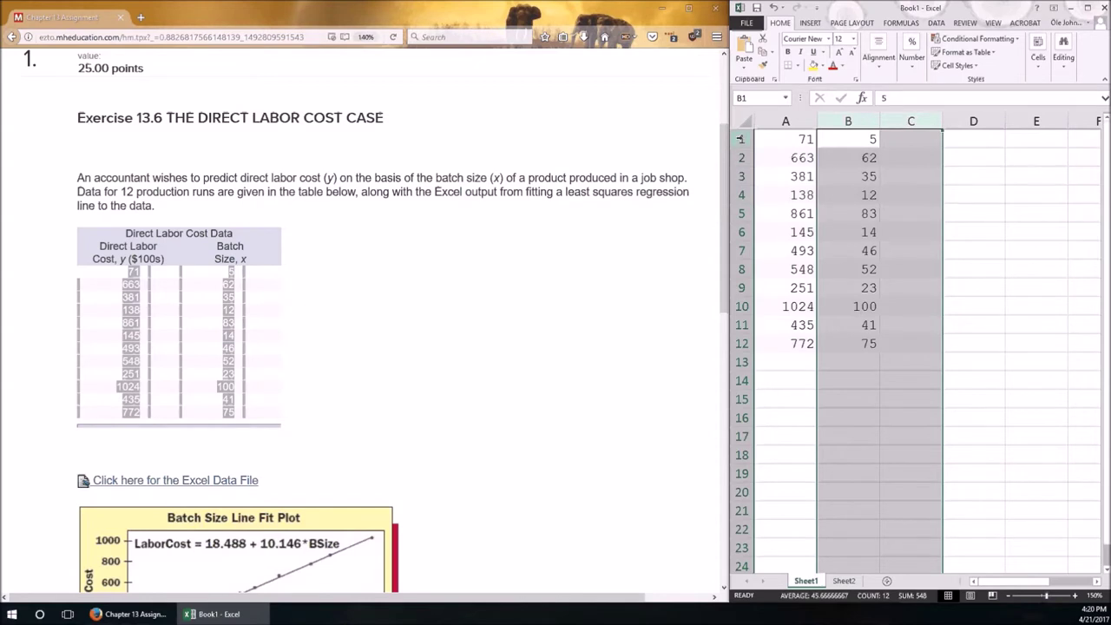
Insert a header row above the data and label the columns DLC and Size.
left_click(740, 139)
right_click(740, 138)
left_click(768, 218)
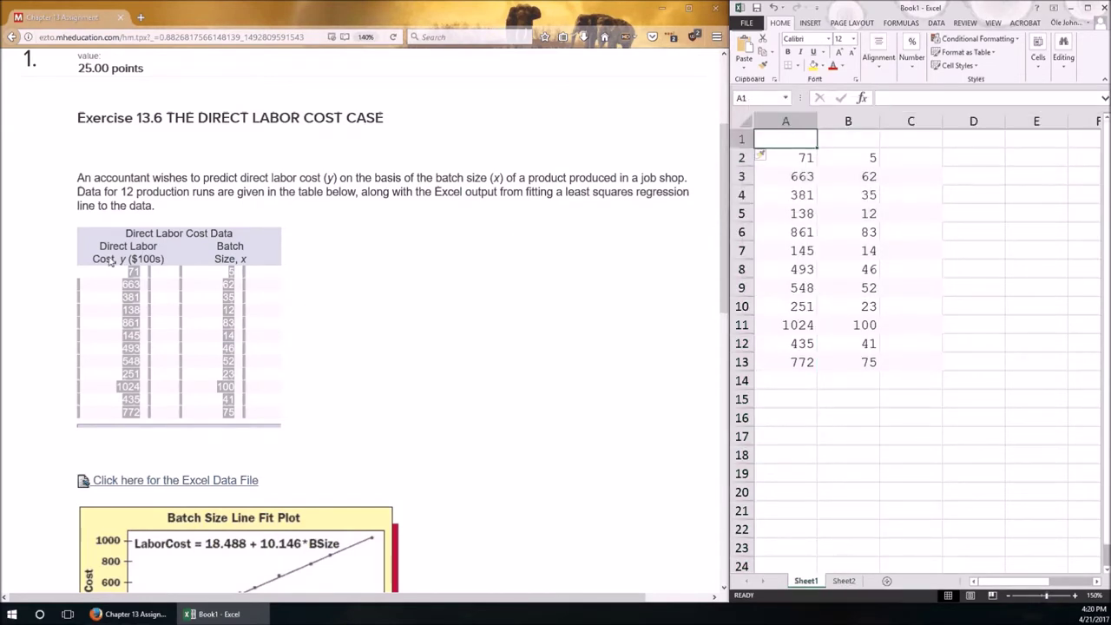
type("DLC")
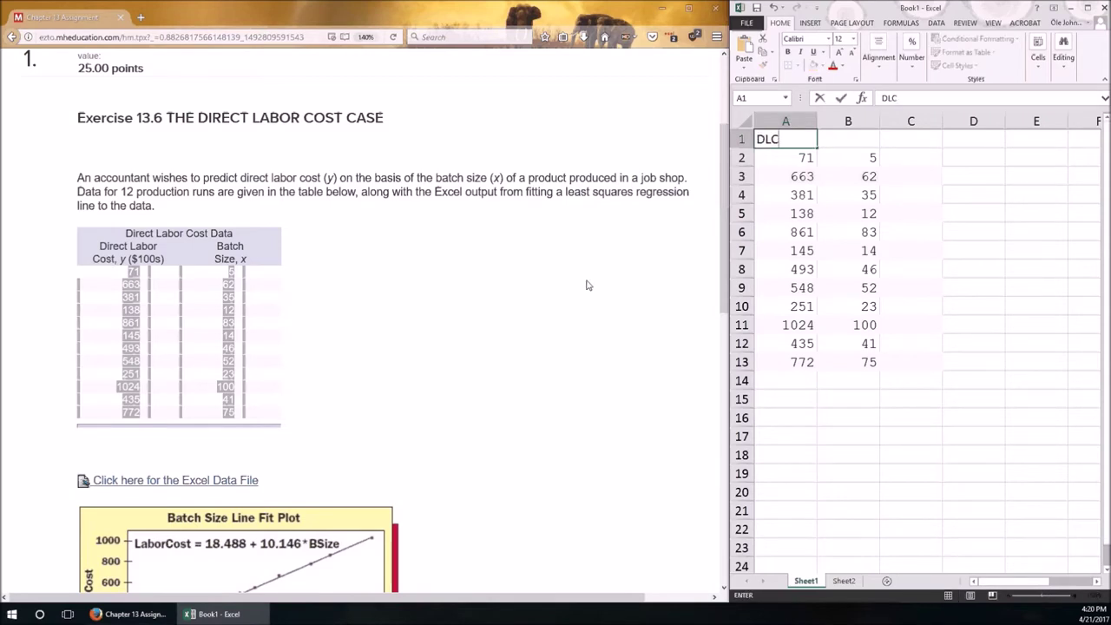
key("Tab")
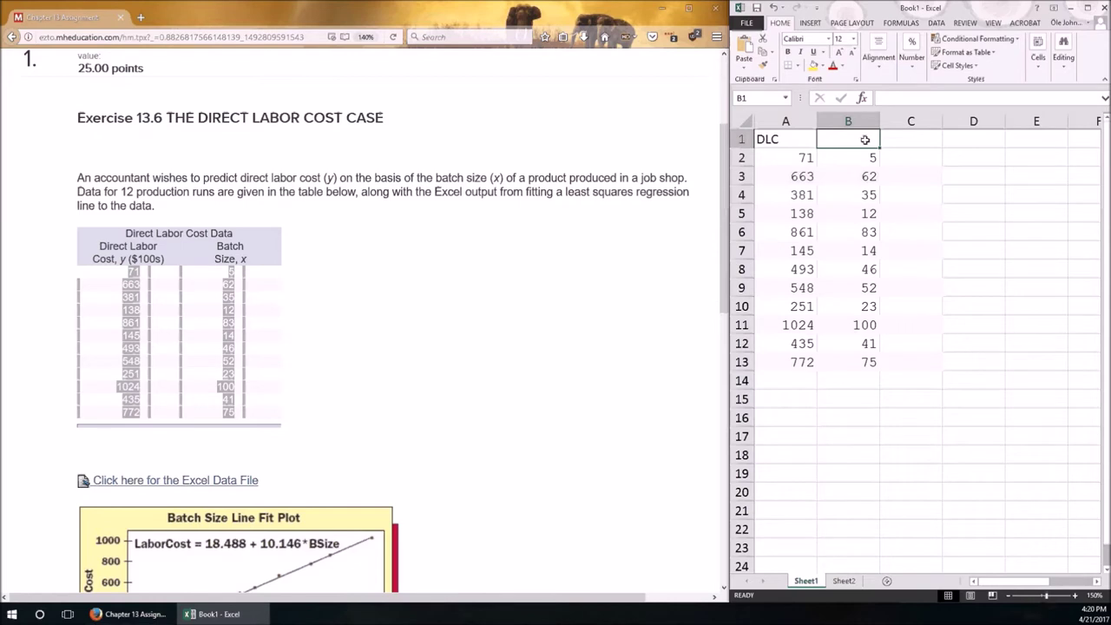
type("BS")
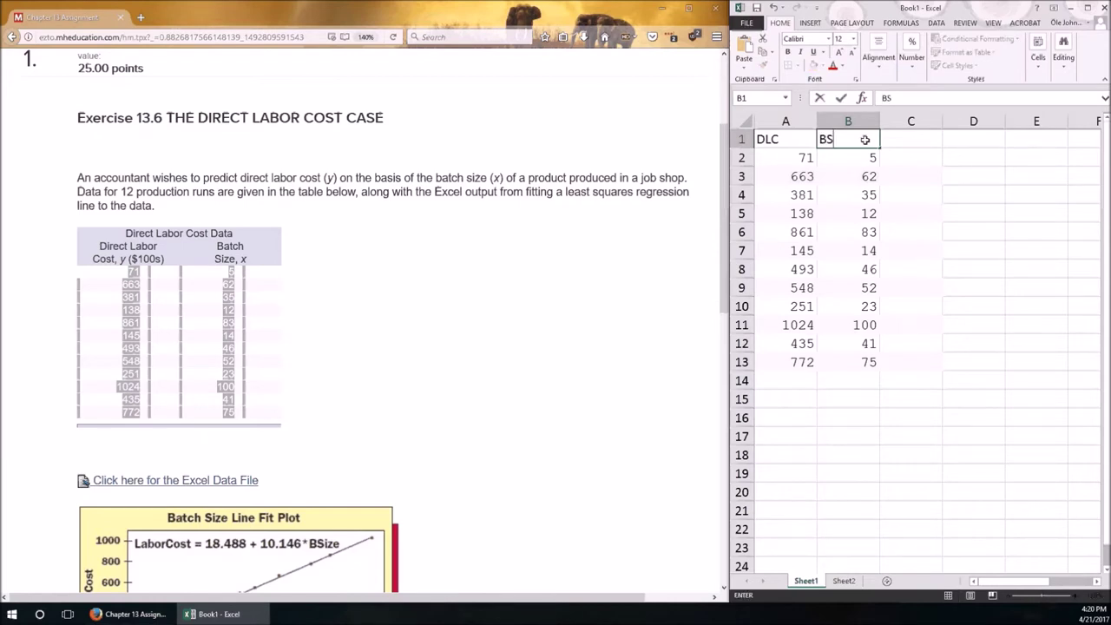
key("BackSpace")
key("BackSpace")
type("Size")
key("Return")
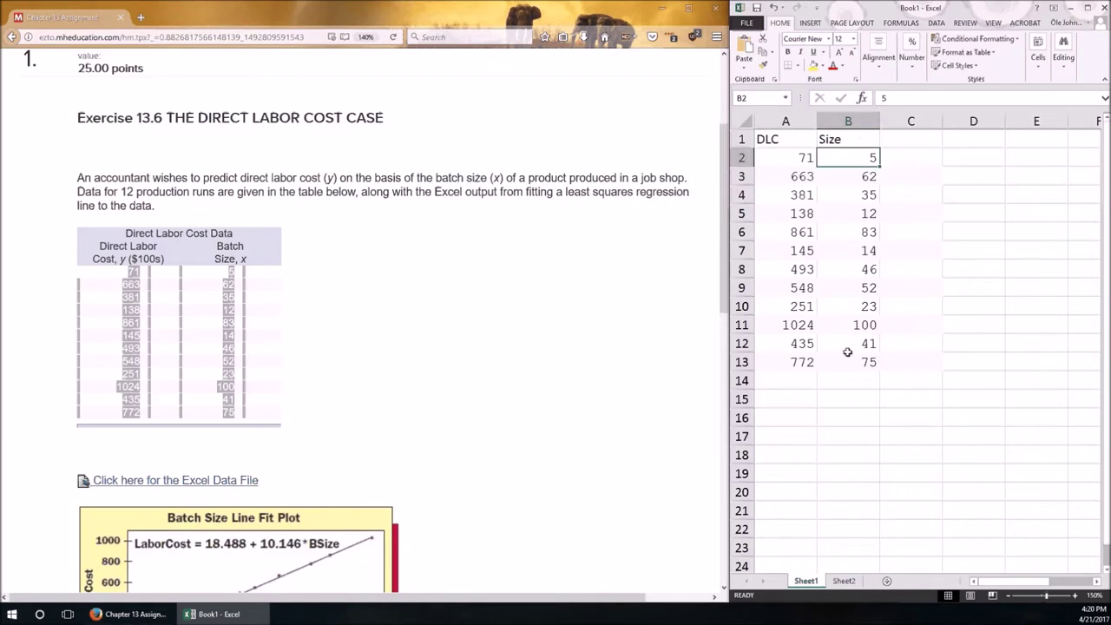
Delete column C so DLC and Size sit in columns A and B, and maximize Excel.
left_click(910, 120)
right_click(912, 123)
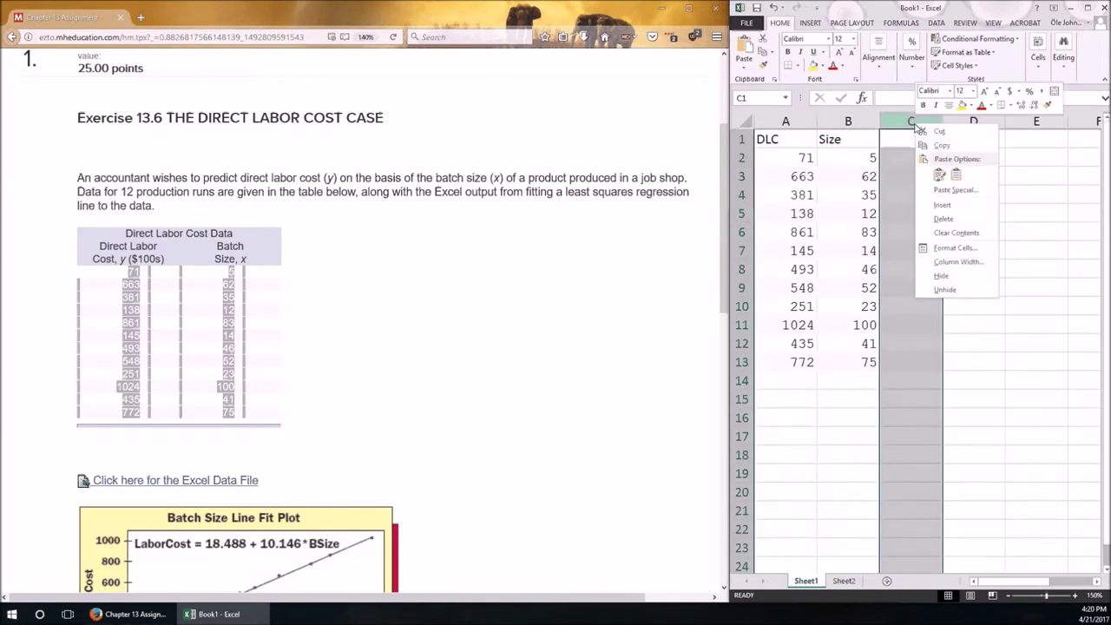
left_click(954, 221)
left_click(781, 140)
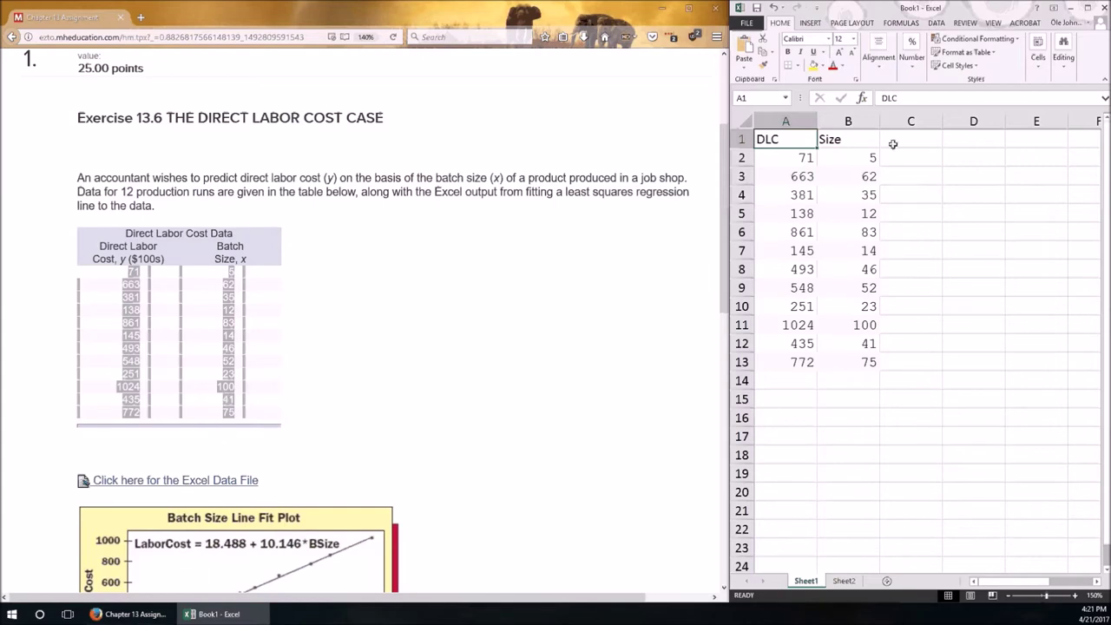
left_click(1087, 8)
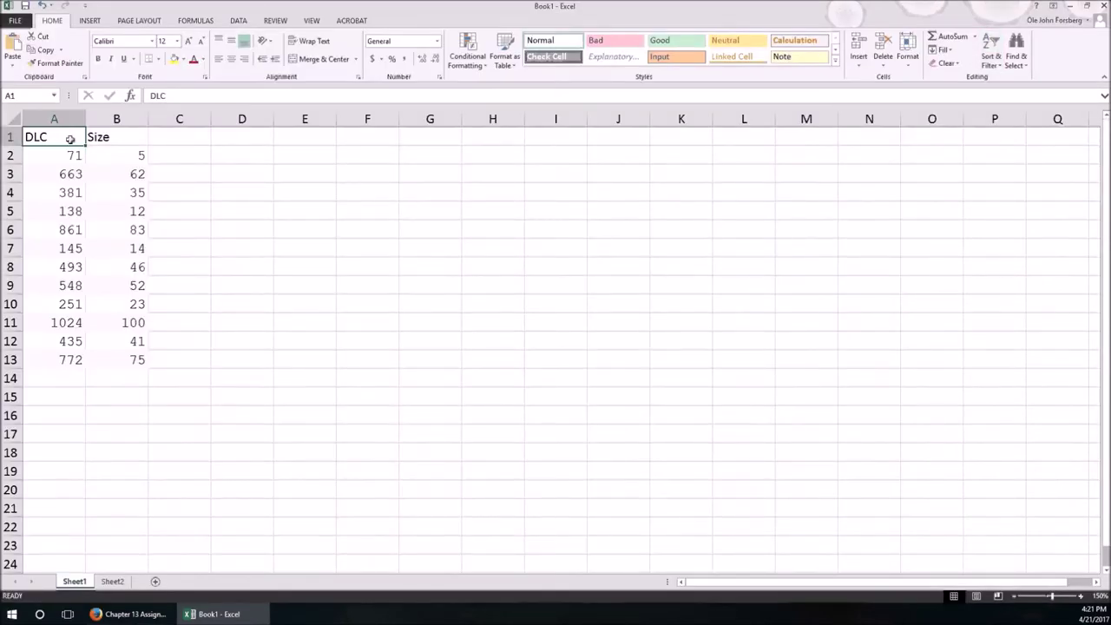
Insert a plain scatter chart of the DLC and Size data in A1:B13.
left_click_drag(70, 134, 134, 359)
left_click(90, 20)
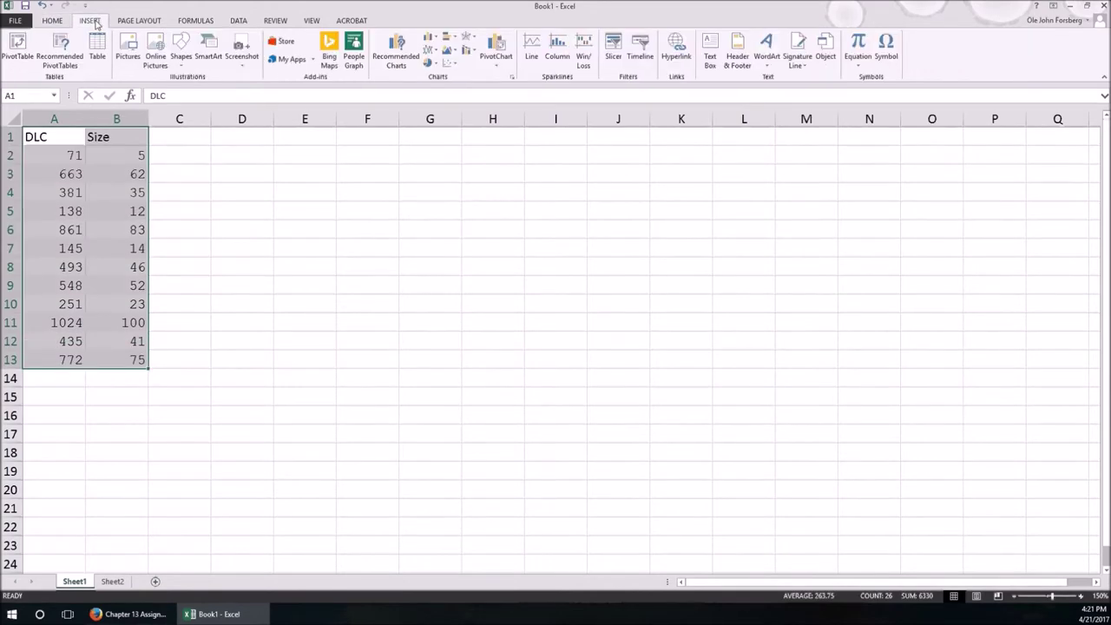
left_click(452, 65)
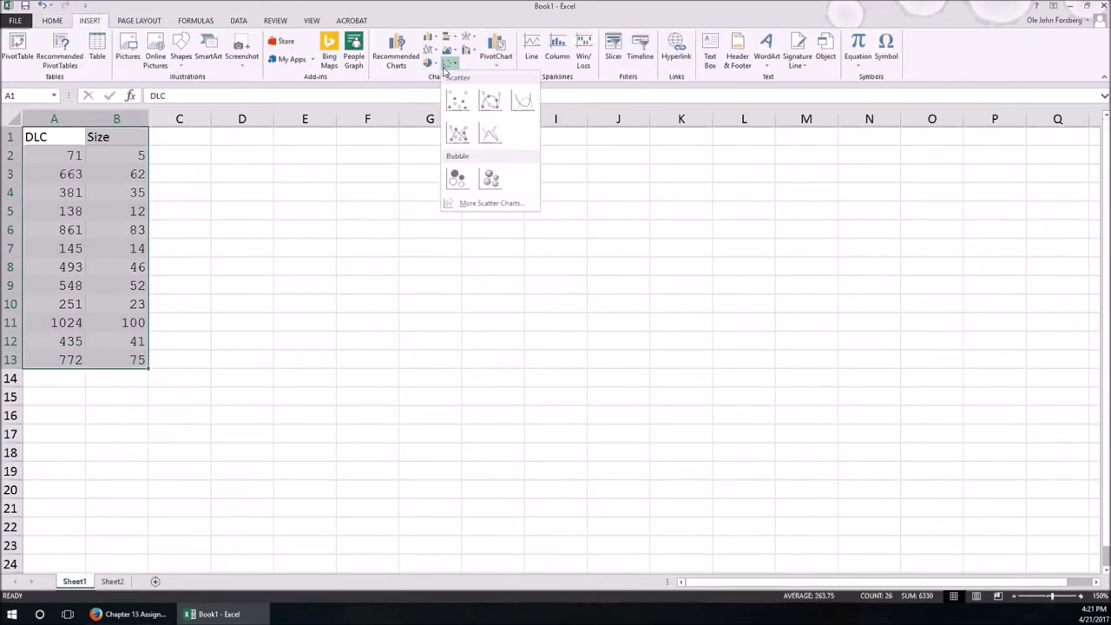
left_click(457, 106)
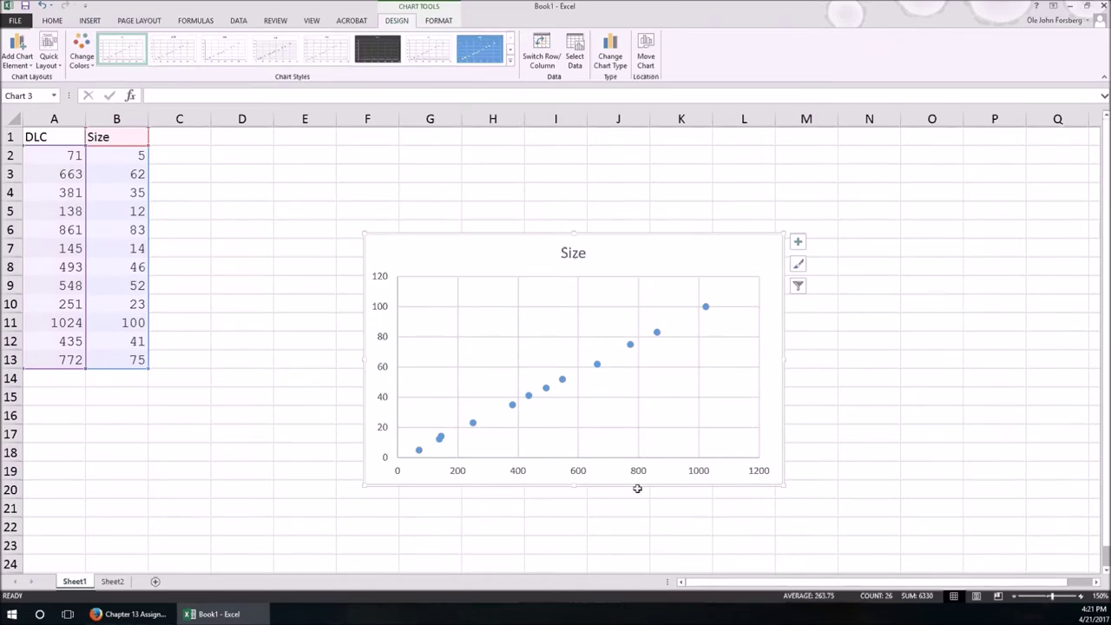
Apply the Quick Layout showing a trendline, equation y = 0.0985x − 1.7875 and R² = 0.9993.
left_click(49, 59)
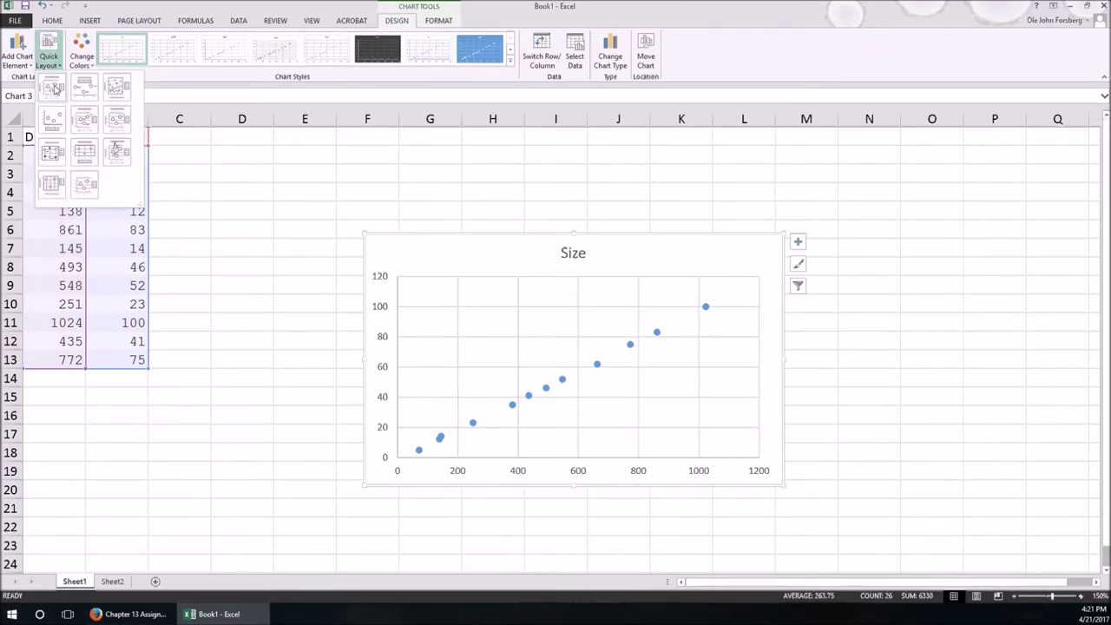
left_click(113, 154)
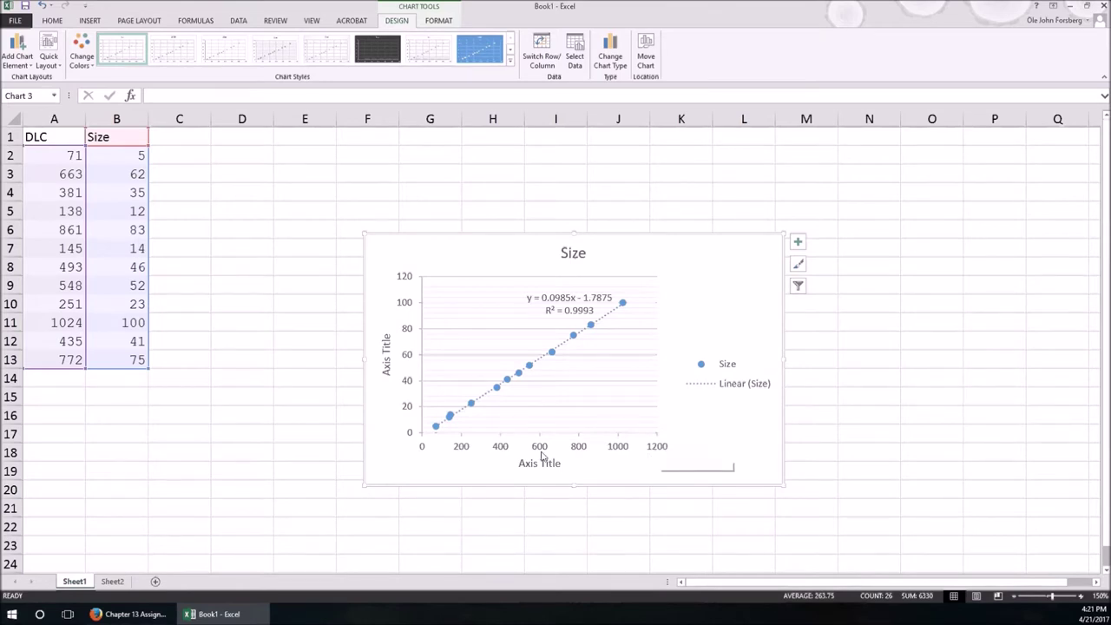
left_click(123, 613)
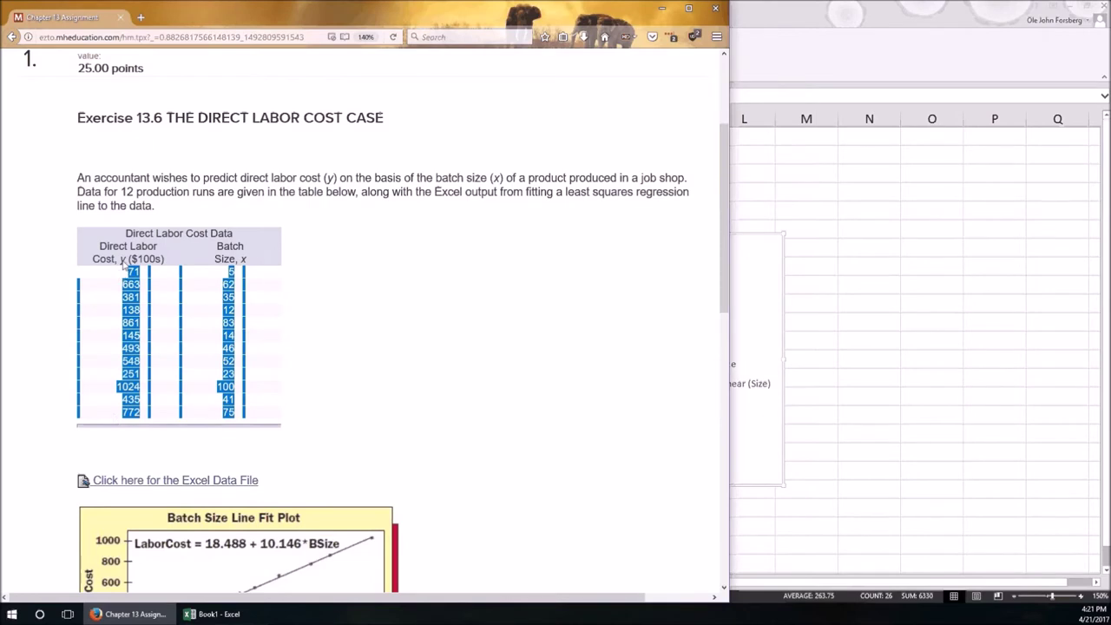
left_click(217, 613)
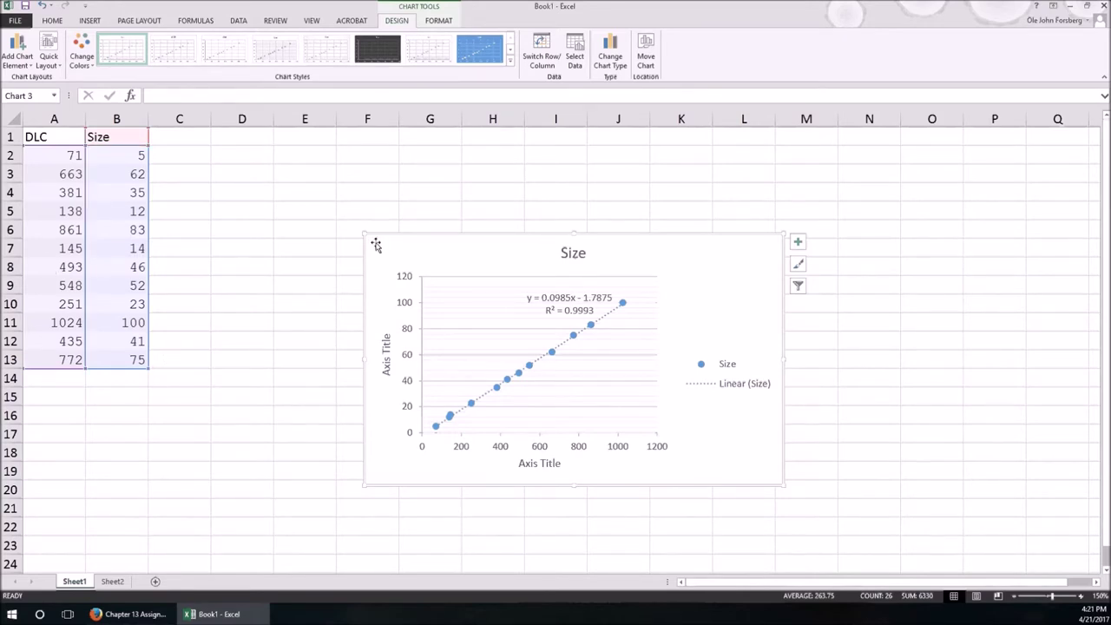
Delete the chart and swap the columns so Size is in column A and DLC in column B.
key("Delete")
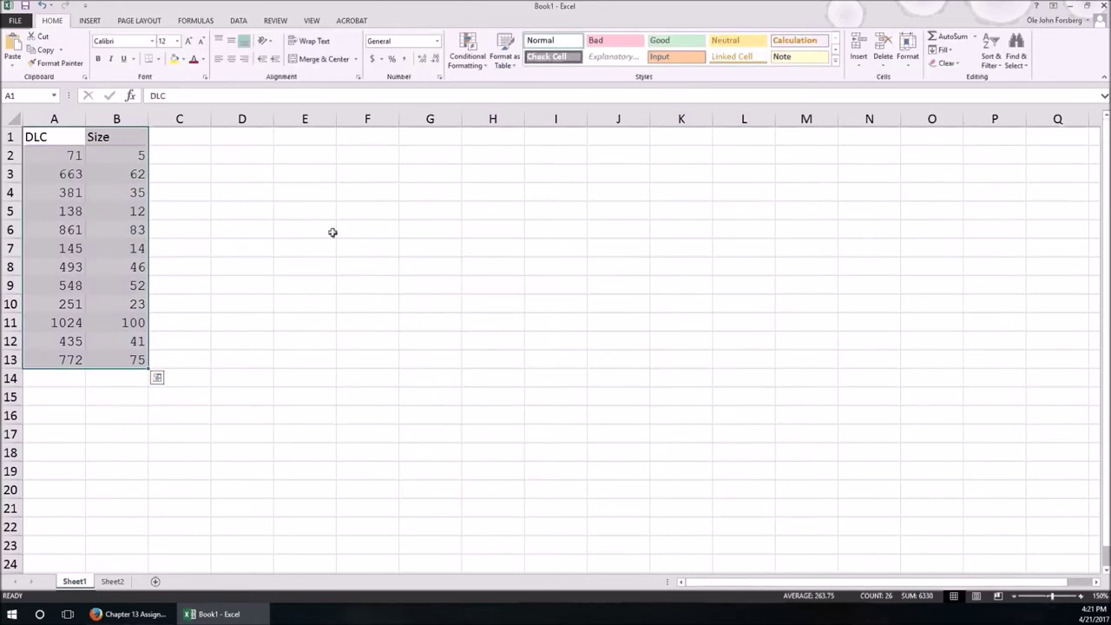
left_click(152, 198)
left_click_drag(59, 138, 185, 327)
left_click(55, 118)
right_click(63, 120)
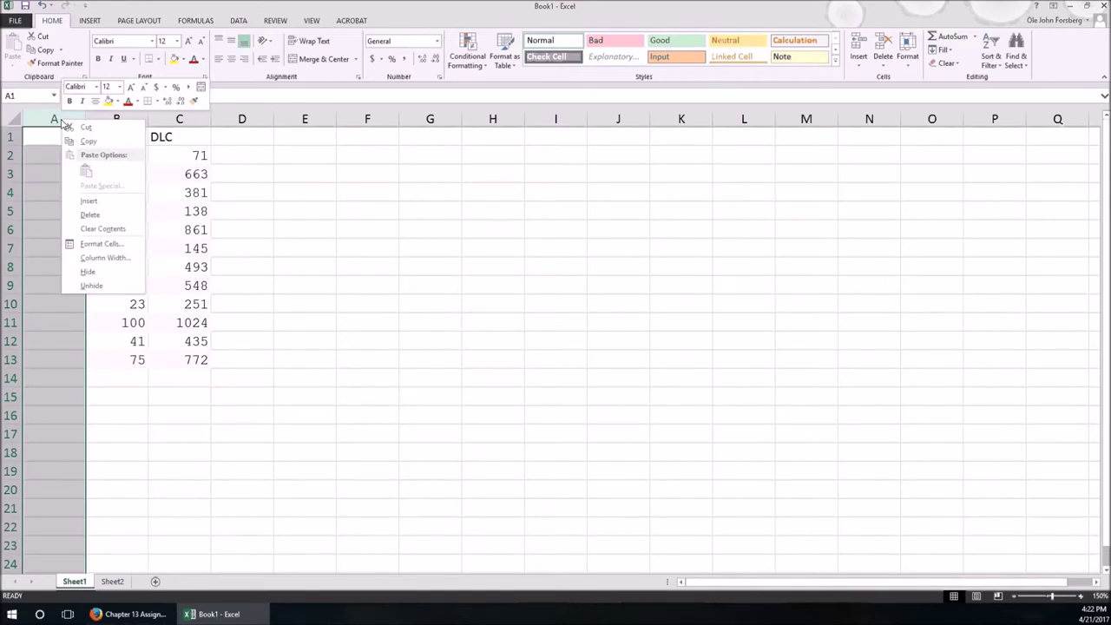
left_click(89, 215)
left_click(135, 246)
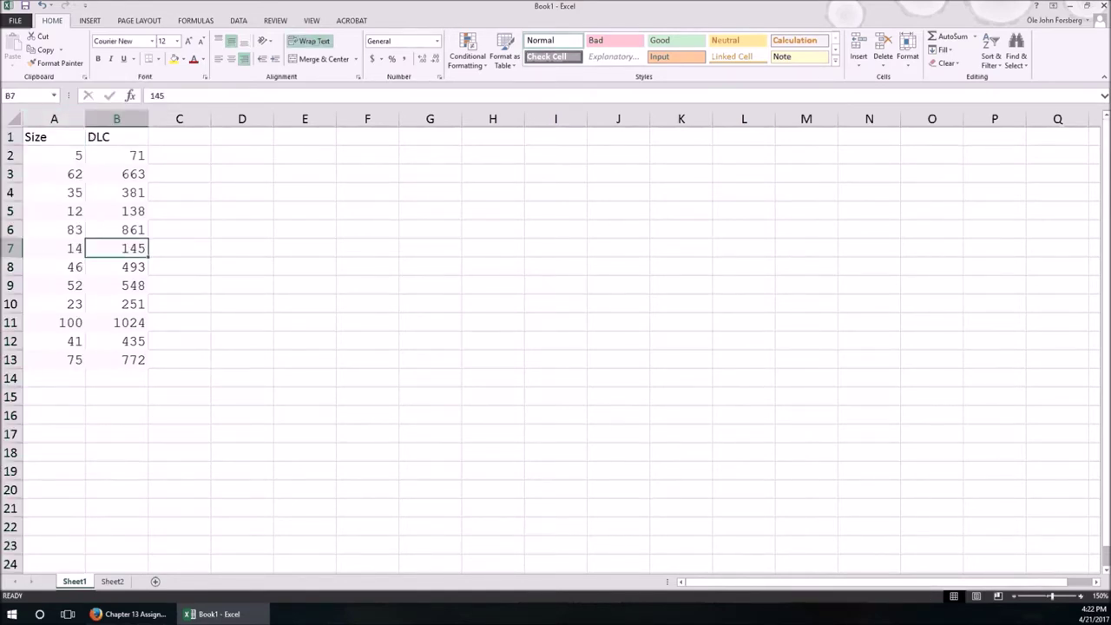
Compare the worksheet columns against the assignment's data table, ending in Excel.
key("alt+Tab")
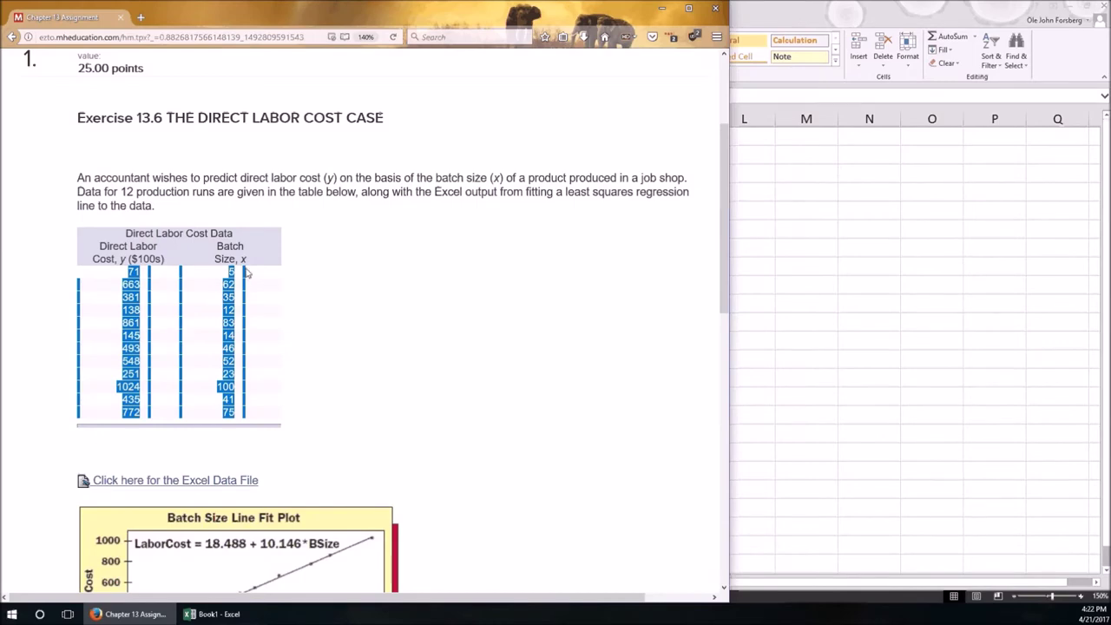
key("alt+Tab")
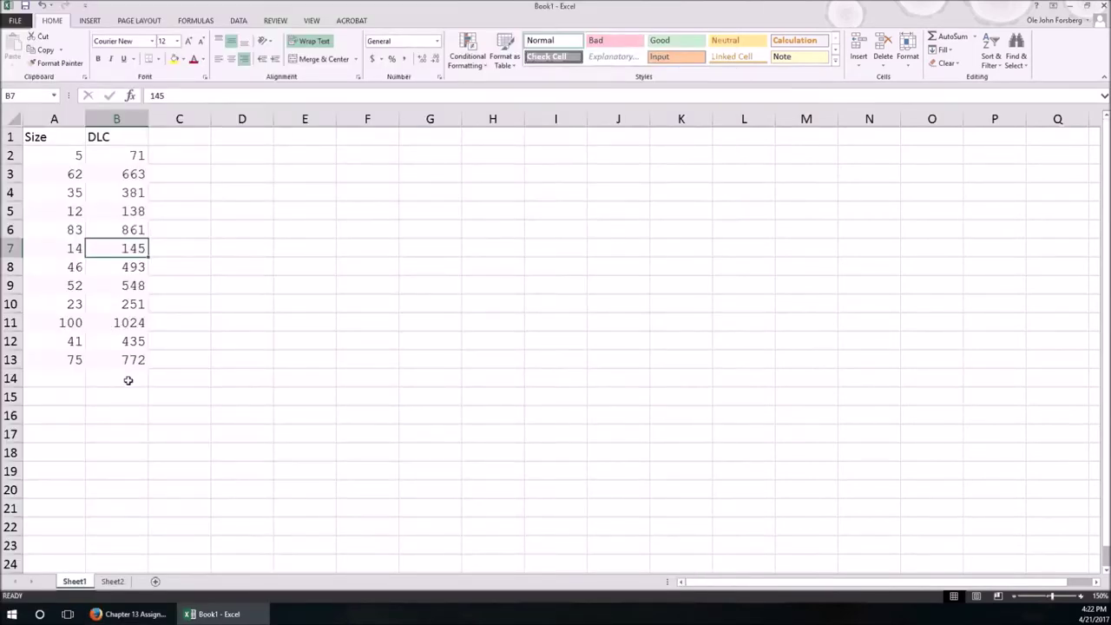
key("alt+Tab")
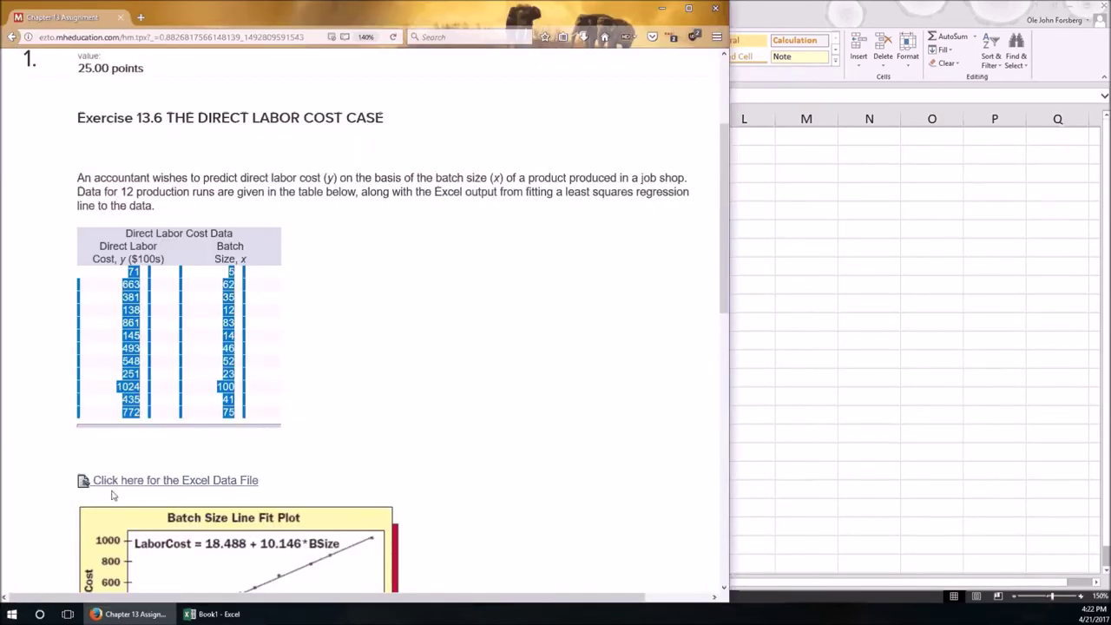
key("alt+Tab")
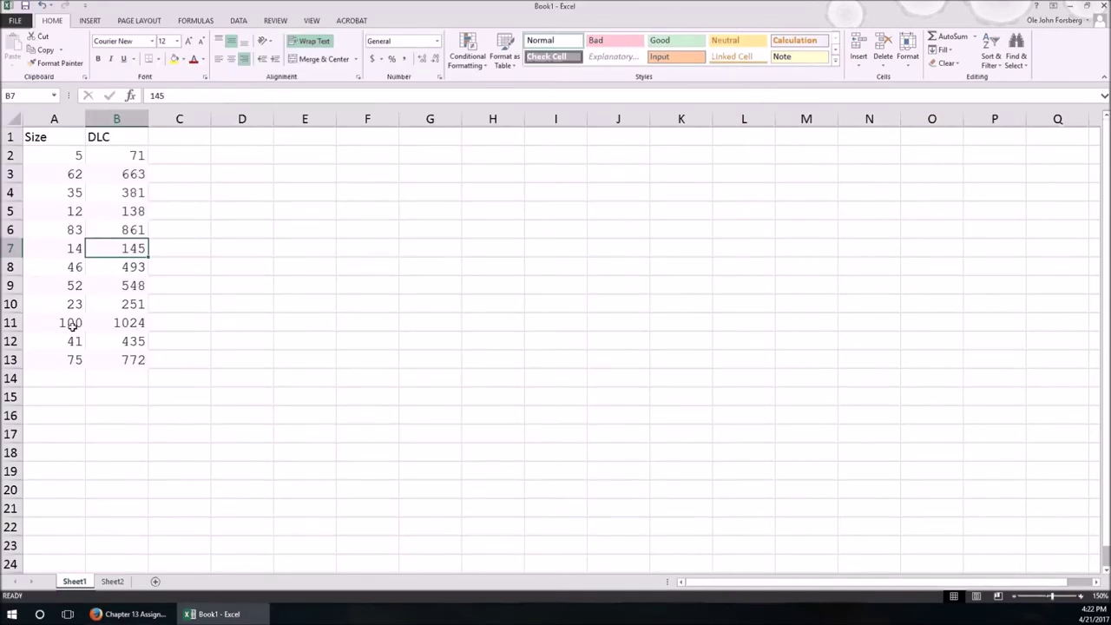
Insert a scatter chart of DLC versus Size from cell C2.
left_click(199, 154)
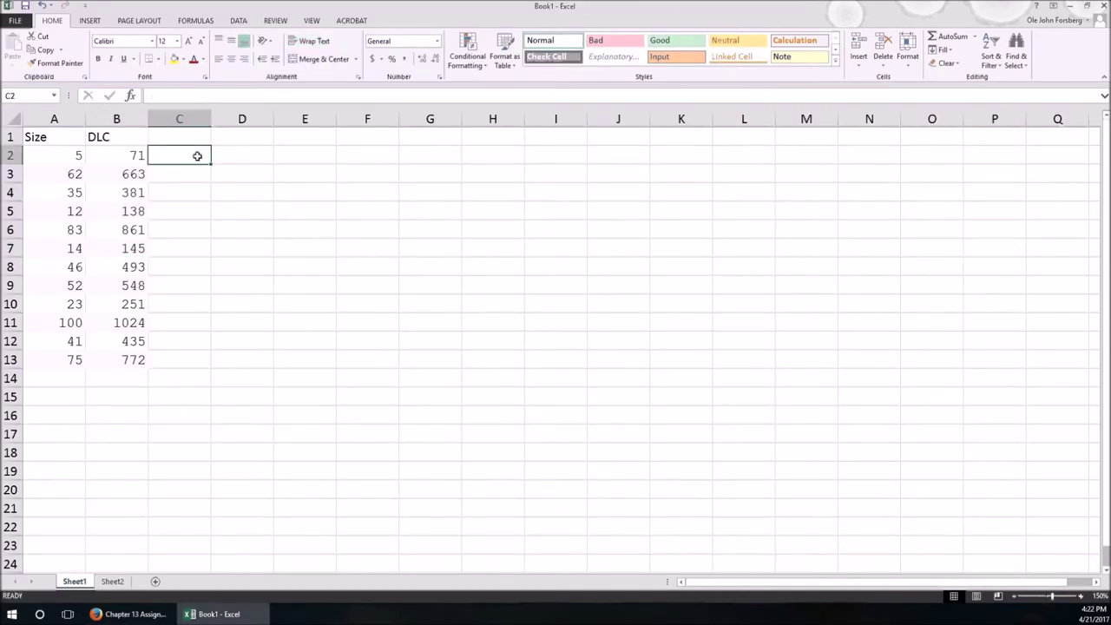
left_click(91, 20)
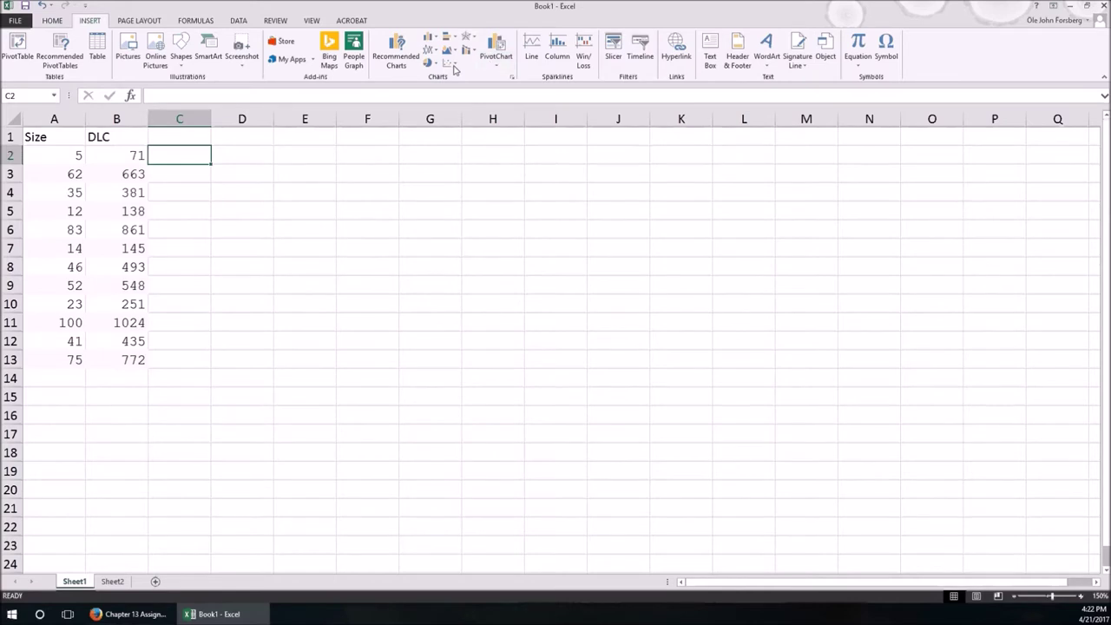
left_click(450, 63)
left_click(455, 104)
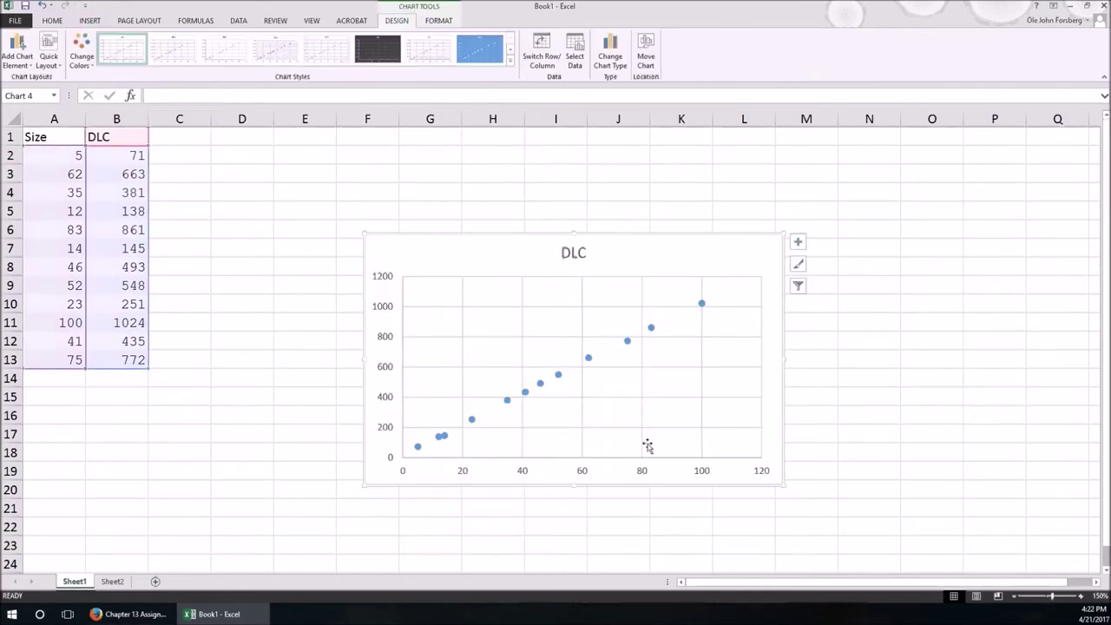
Apply the Quick Layout with trendline and equation, reposition the equation label, and select the trendline.
left_click(48, 53)
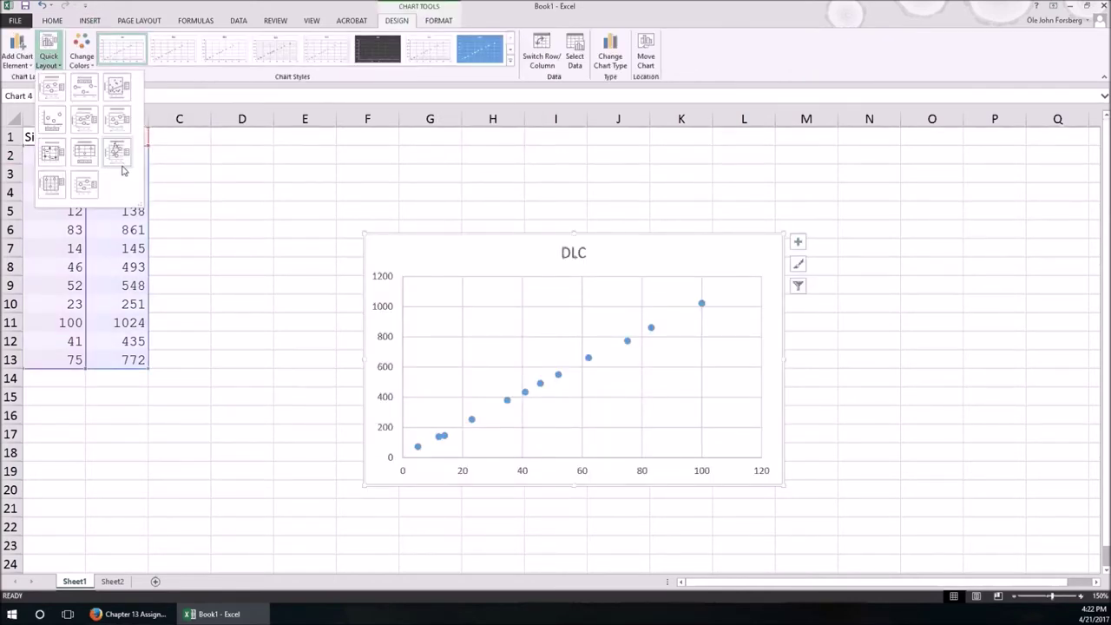
left_click(117, 152)
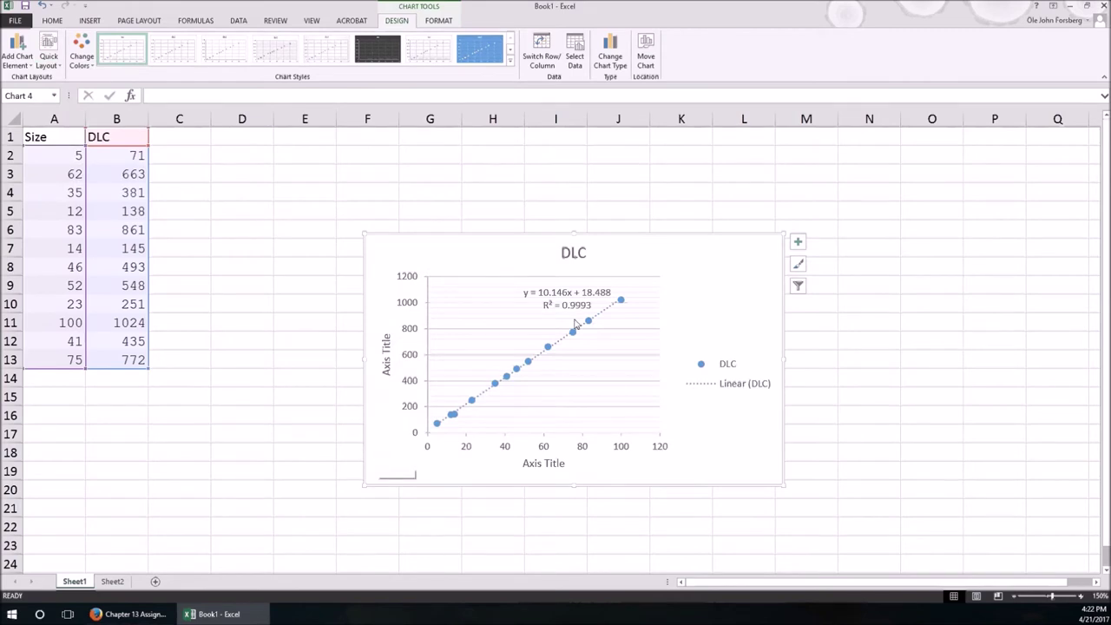
left_click_drag(564, 298, 714, 260)
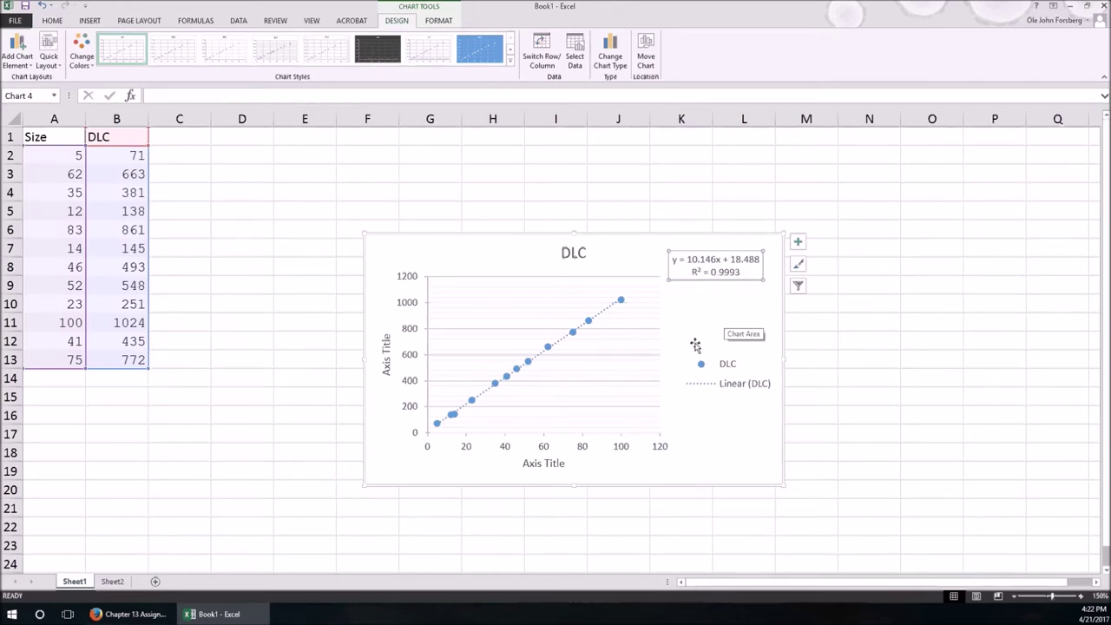
left_click_drag(699, 285, 682, 361)
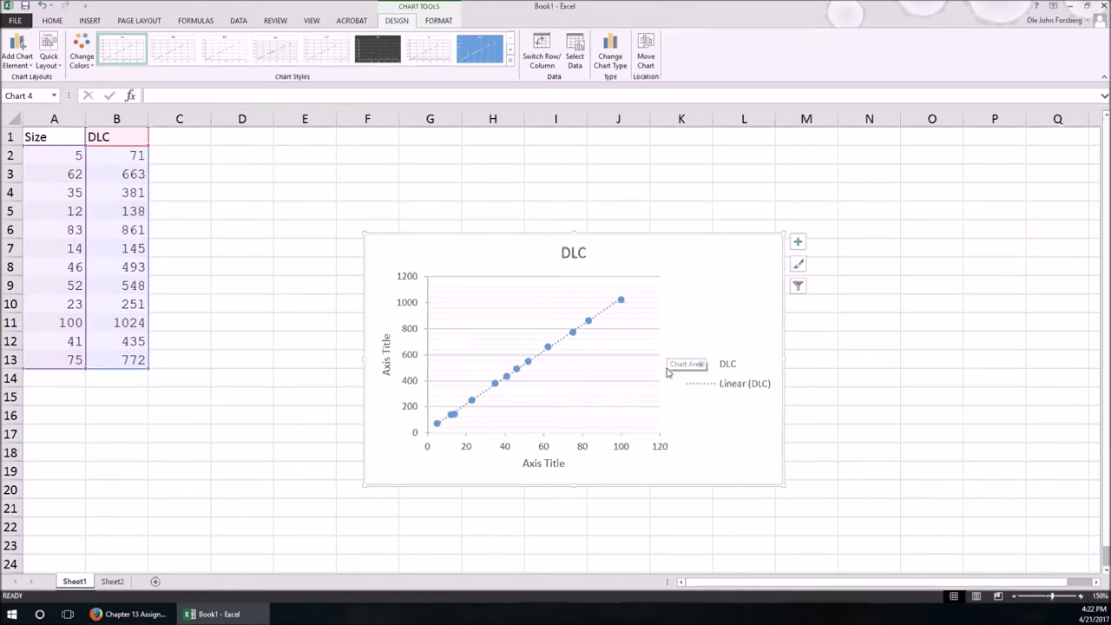
left_click(602, 317)
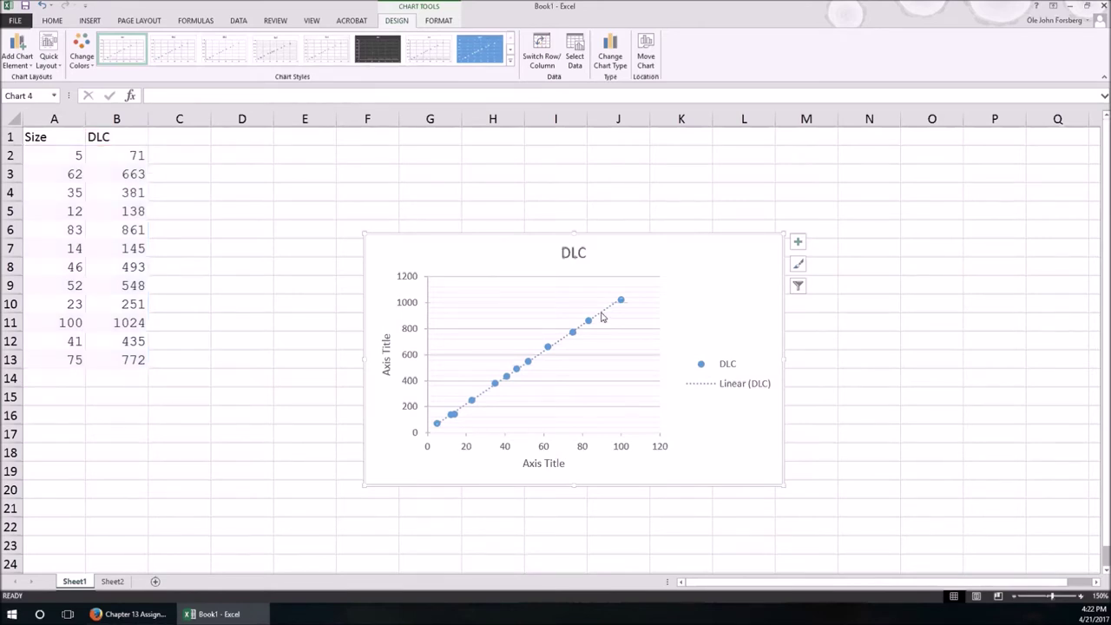
Display the trendline equation y = 10.146x + 18.488 and R² = 0.9993 on the chart.
right_click(602, 317)
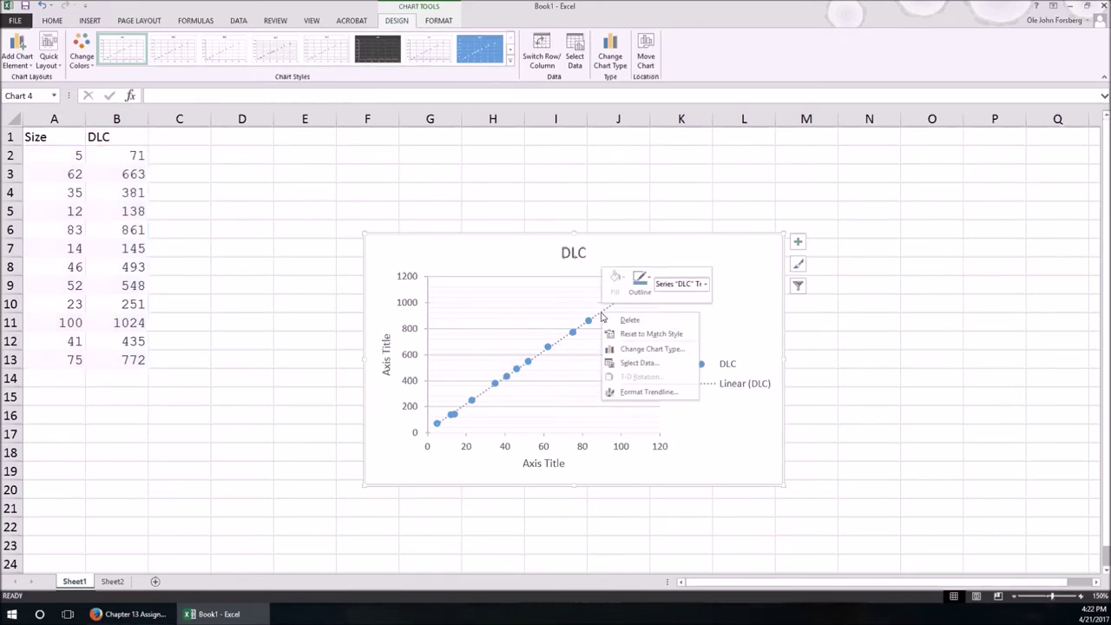
left_click(649, 392)
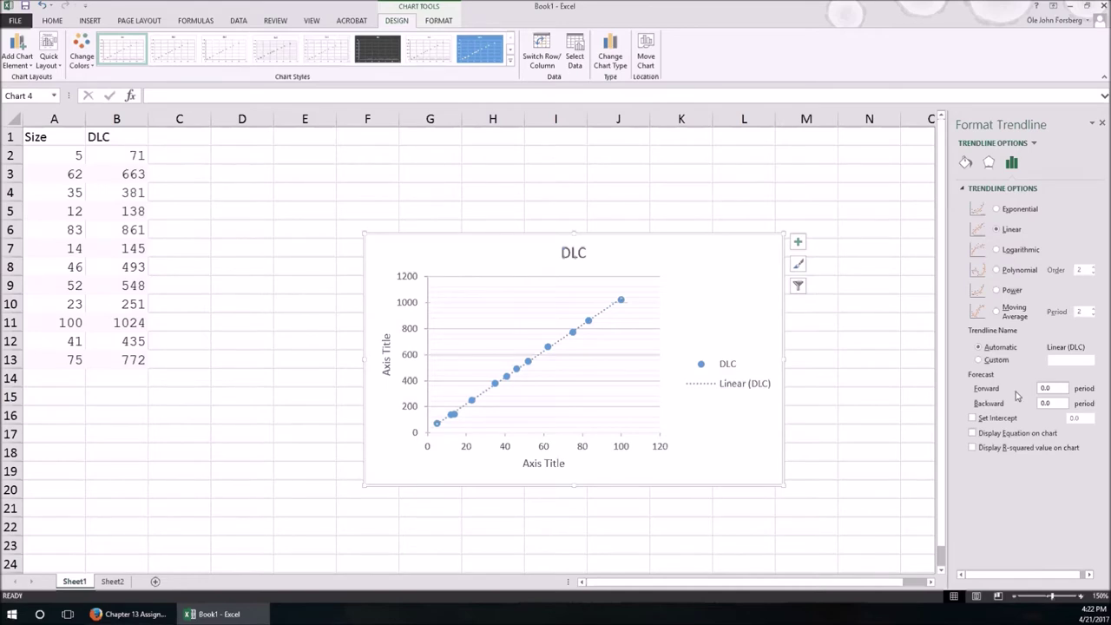
left_click(1003, 438)
left_click(1003, 447)
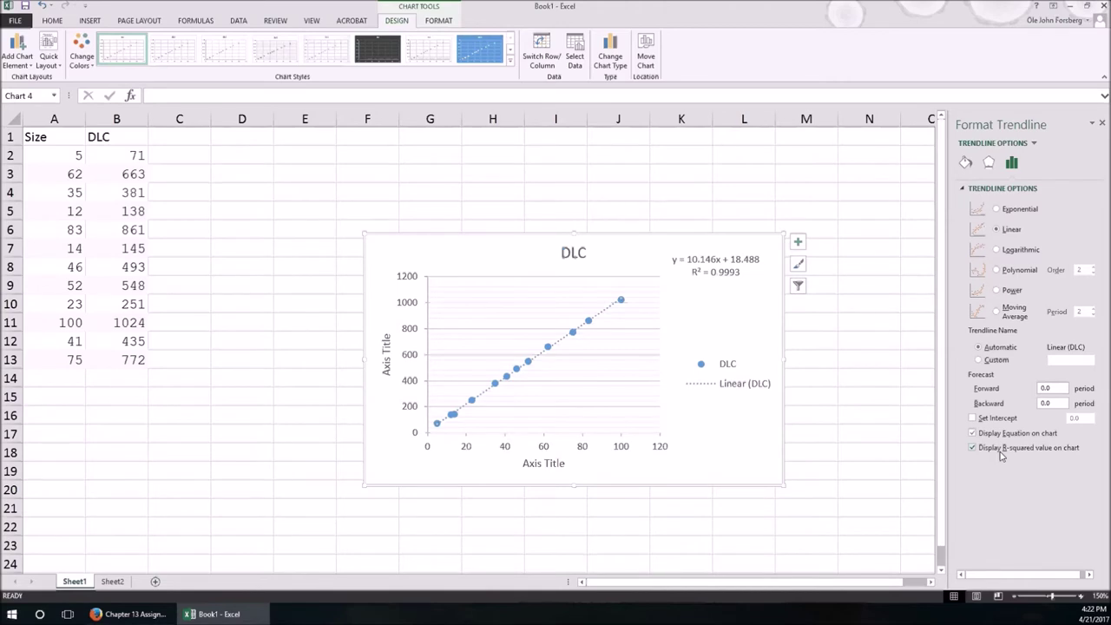
left_click(701, 270)
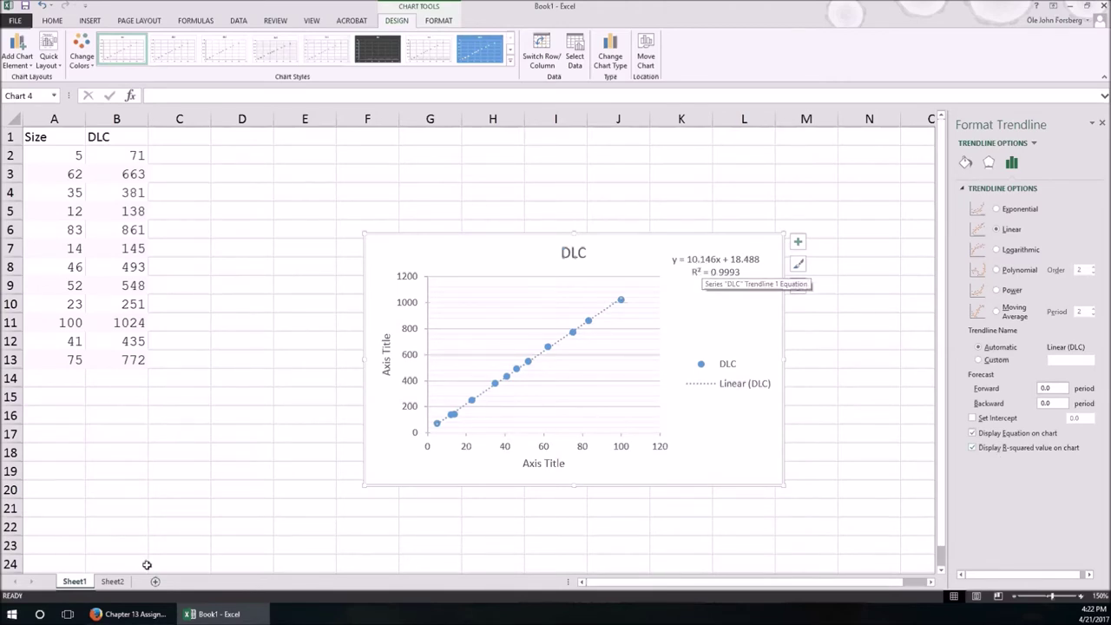
Check Connect's line fit plot, LaborCost = 18.488 + 10.146*BSize, against the chart's trendline.
left_click(126, 614)
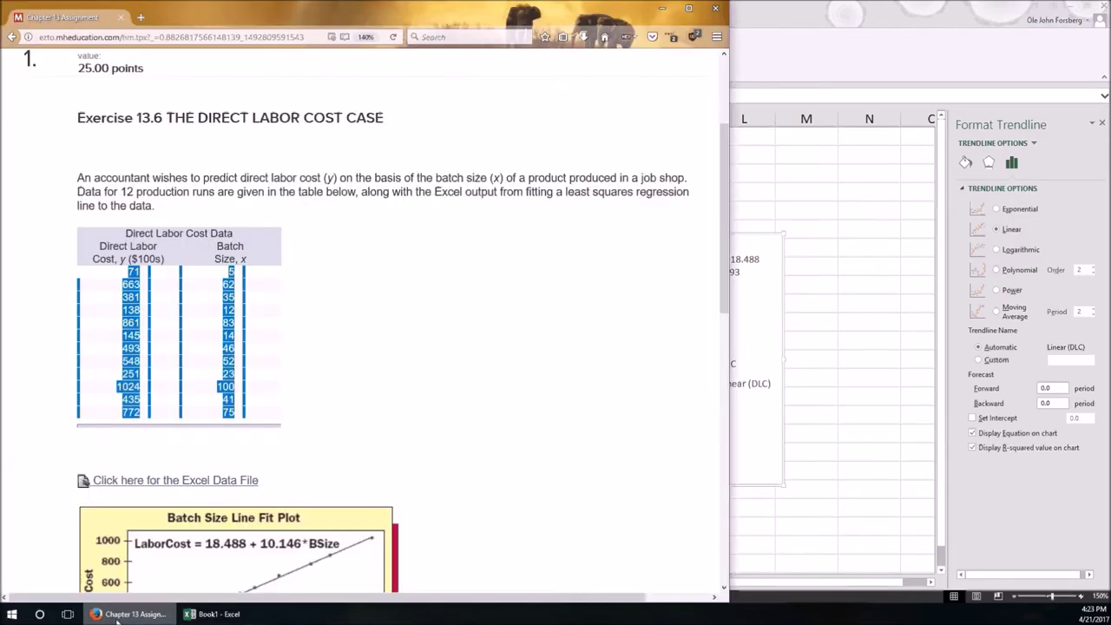
scroll(422, 463, "down", 5)
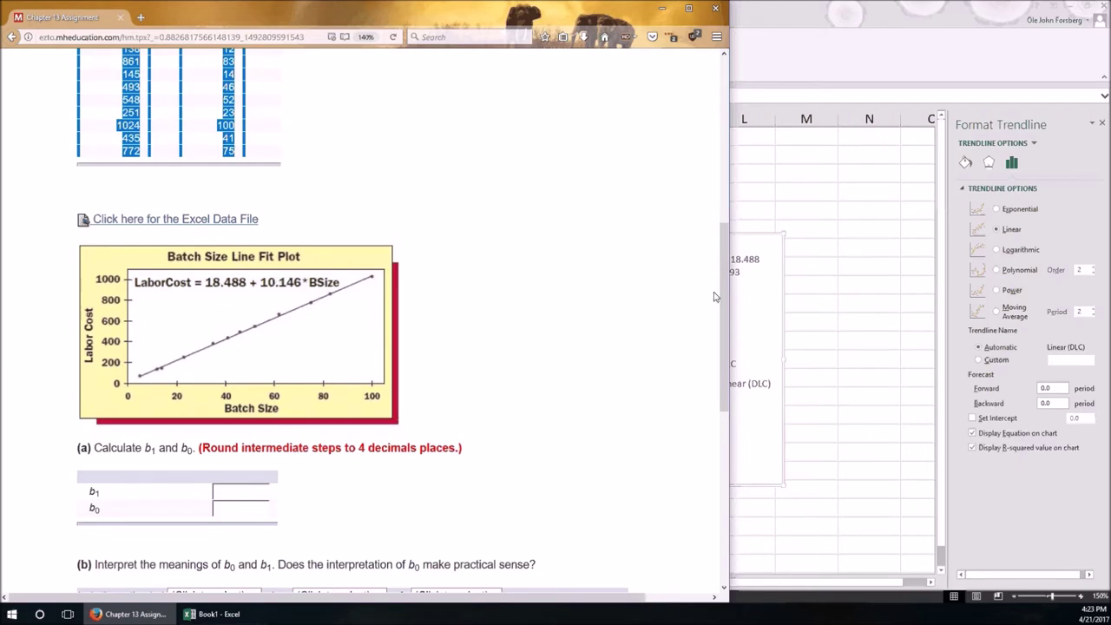
left_click(852, 298)
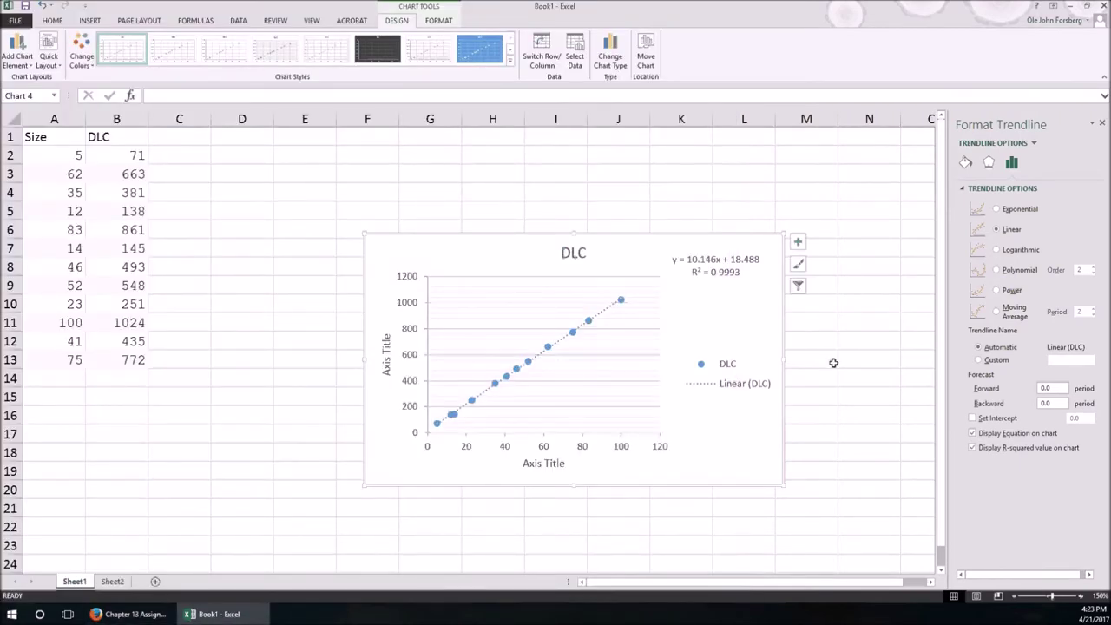
Enlarge the DLC chart up and to the left, then bring the Connect assignment forward.
left_click_drag(365, 234, 186, 149)
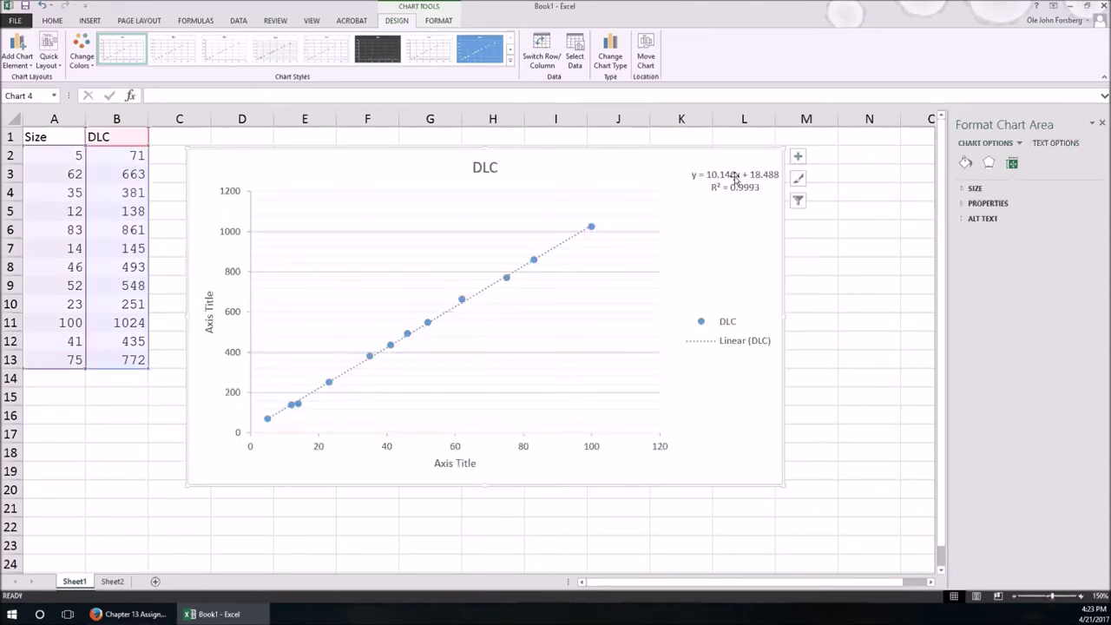
left_click(724, 227)
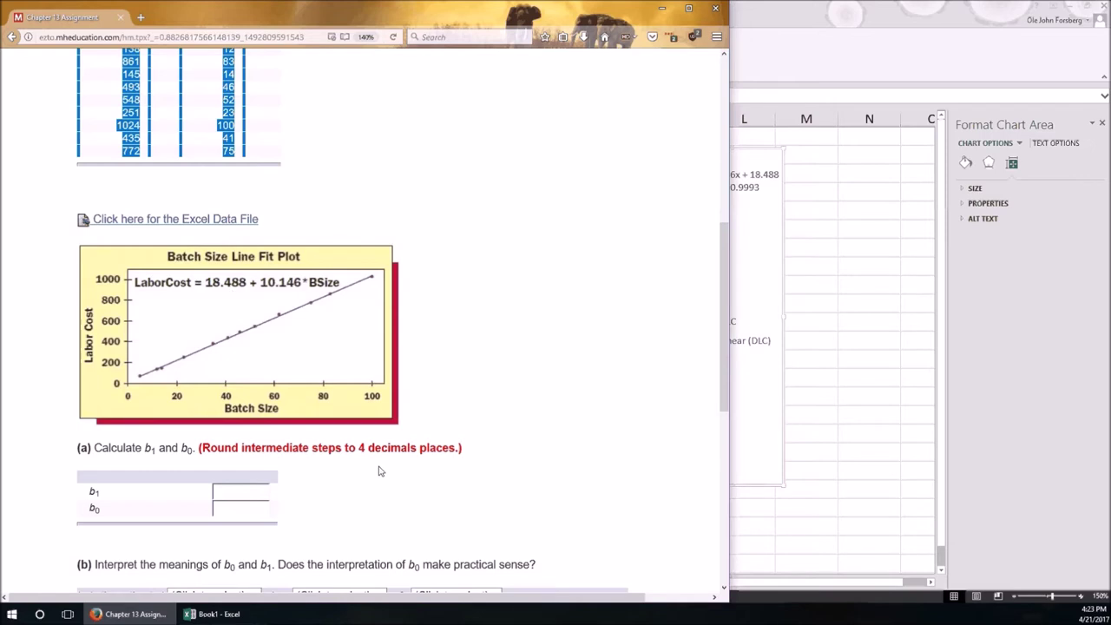
Format the trendline label as Number with 4 decimal places: y = 10.1463x + 18.4875.
scroll(379, 470, "up", 3)
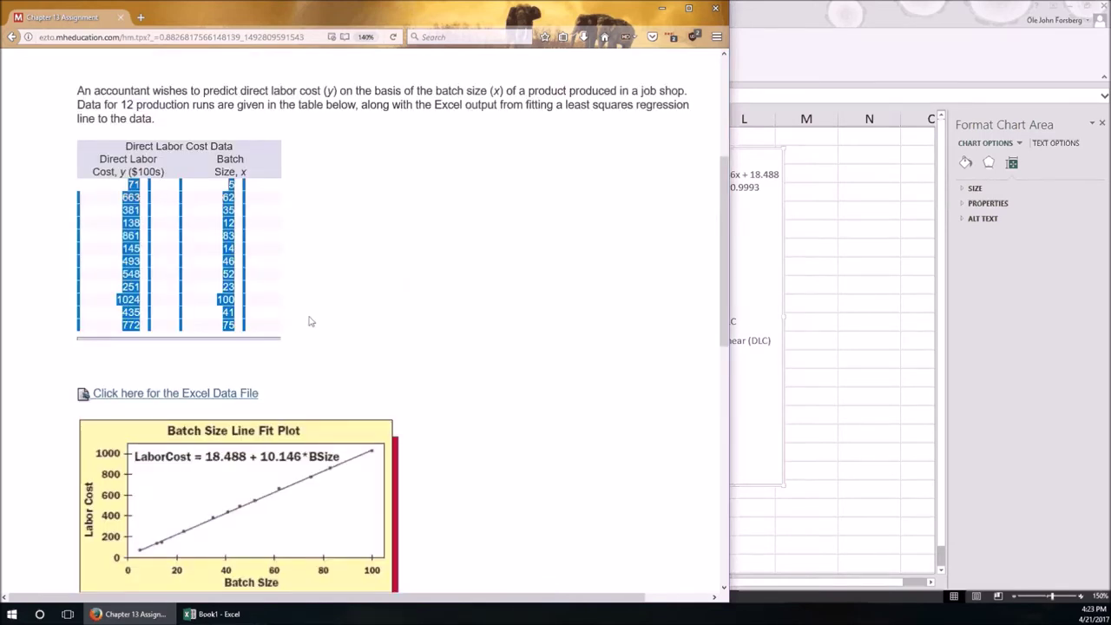
left_click(738, 192)
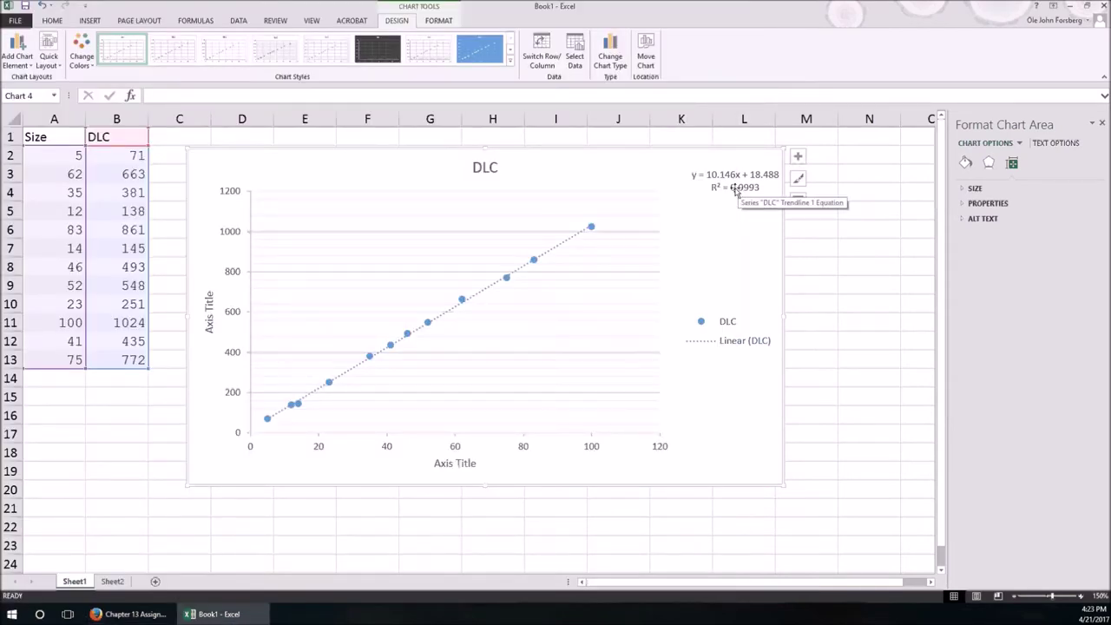
left_click(739, 190)
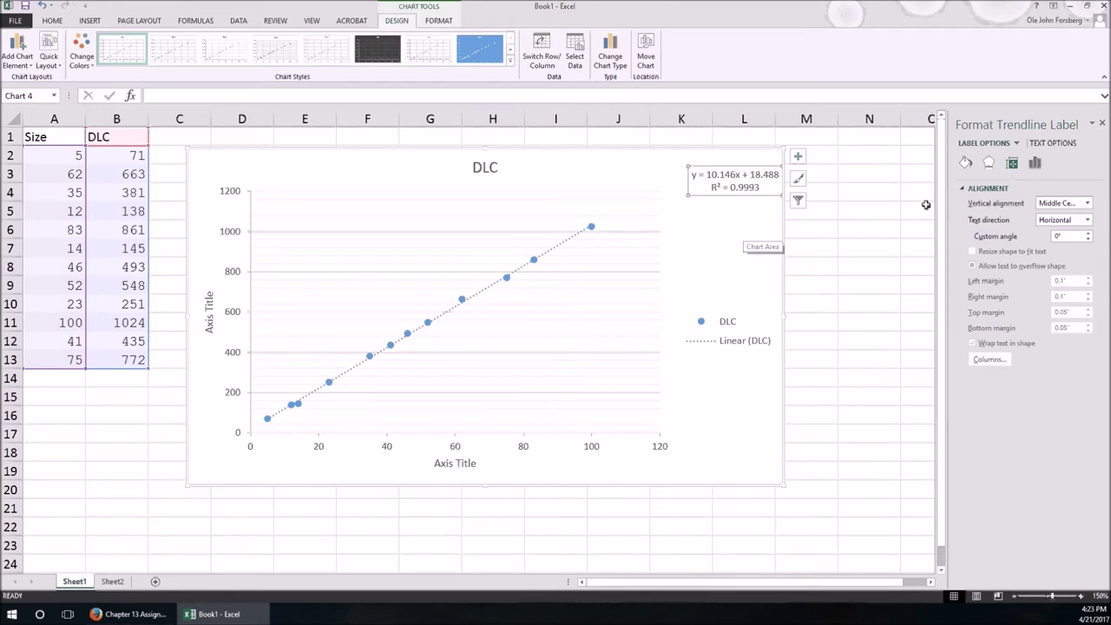
left_click(989, 165)
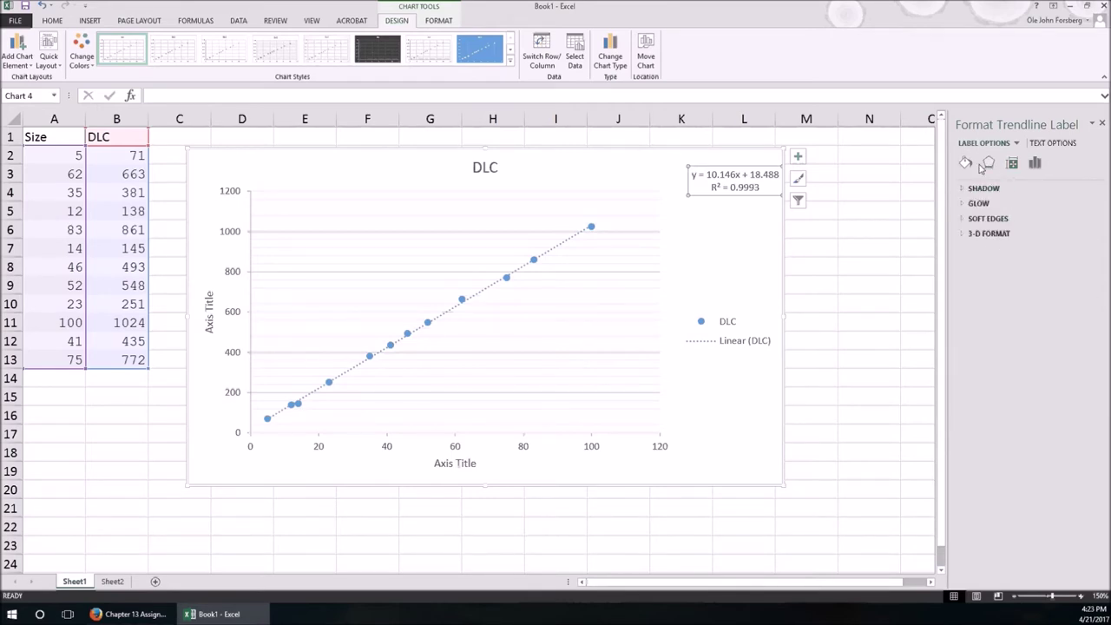
left_click(966, 164)
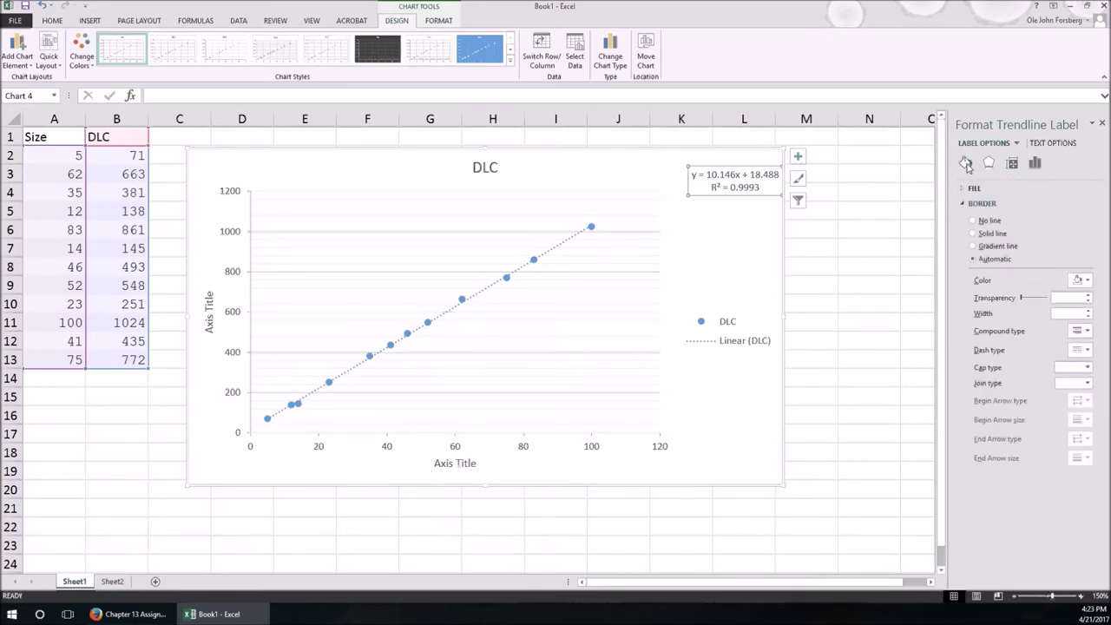
left_click(1034, 163)
left_click(977, 188)
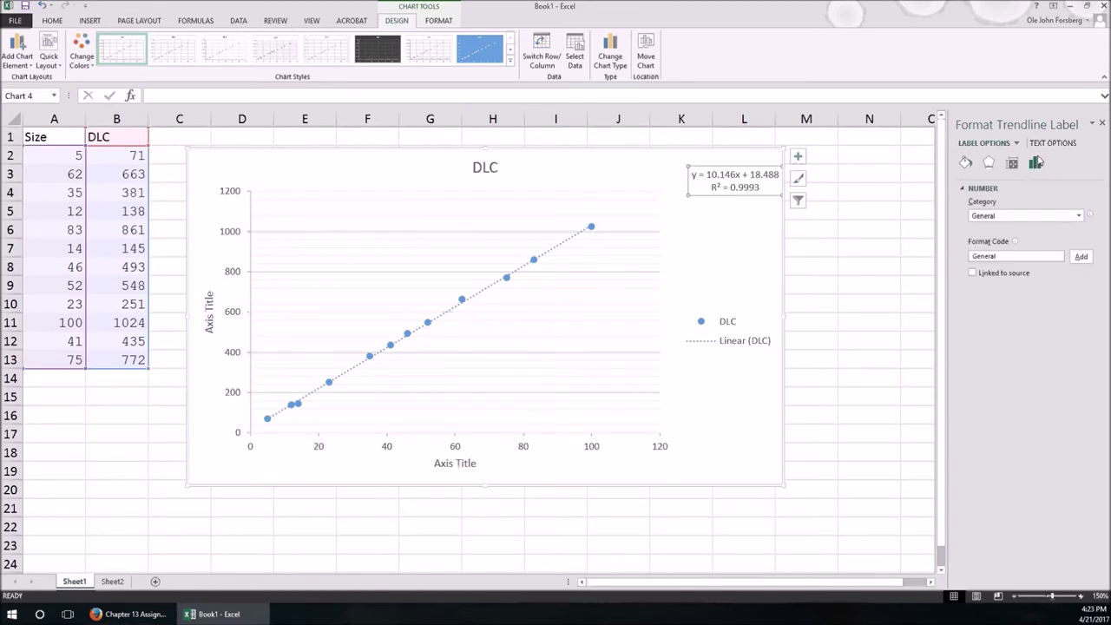
left_click(982, 216)
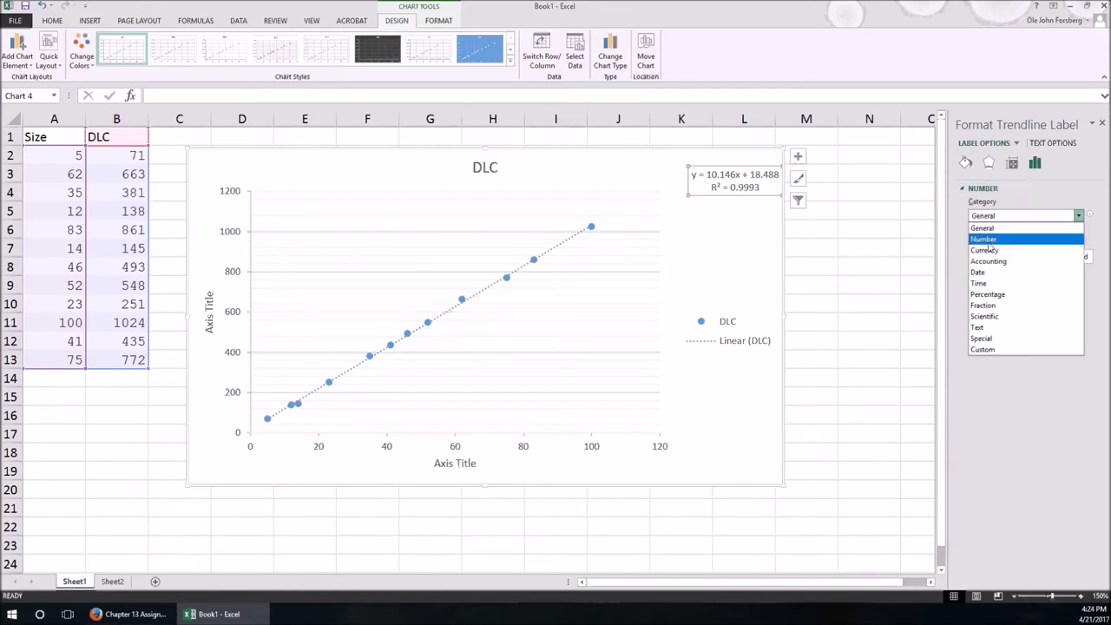
left_click(987, 241)
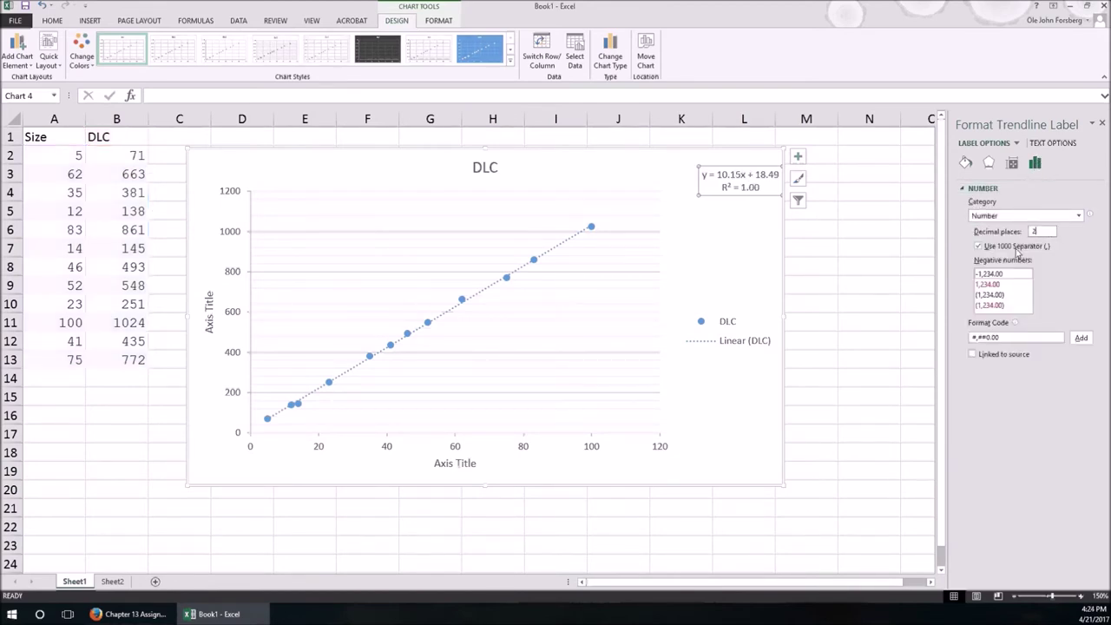
type("4")
key("Return")
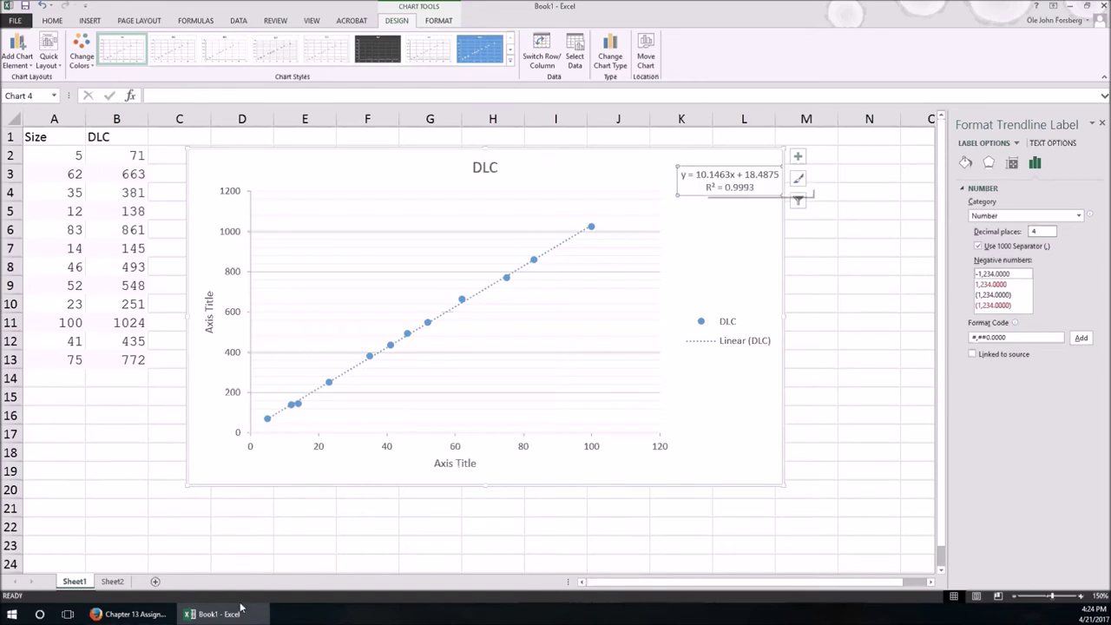
Enter 10.4163 as b1 in part (a) of the Connect assignment.
left_click(137, 616)
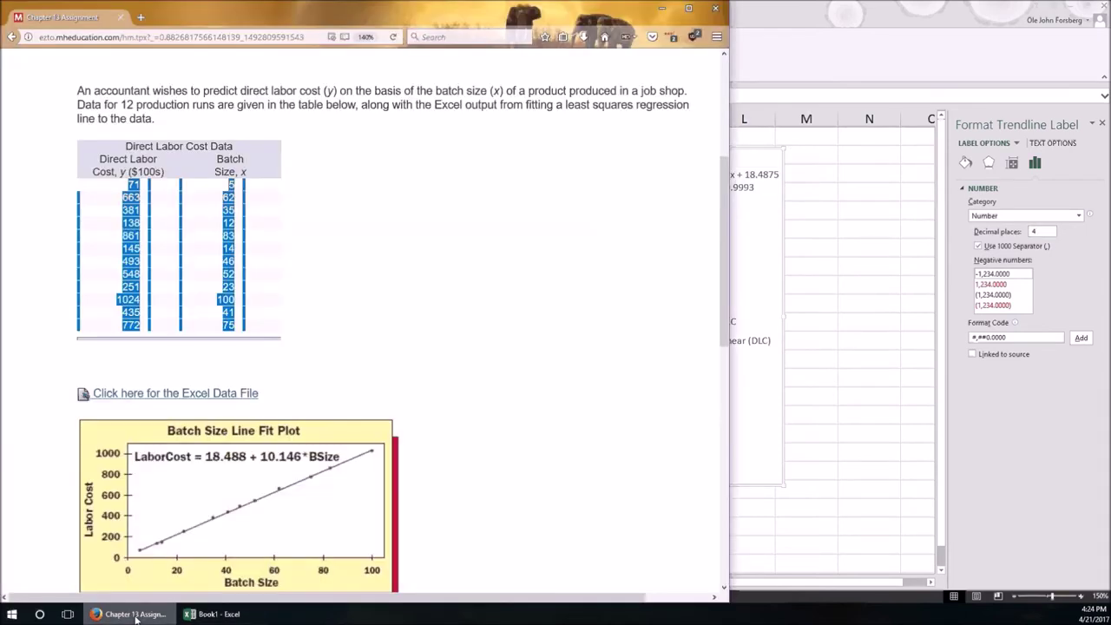
scroll(228, 501, "down", 2)
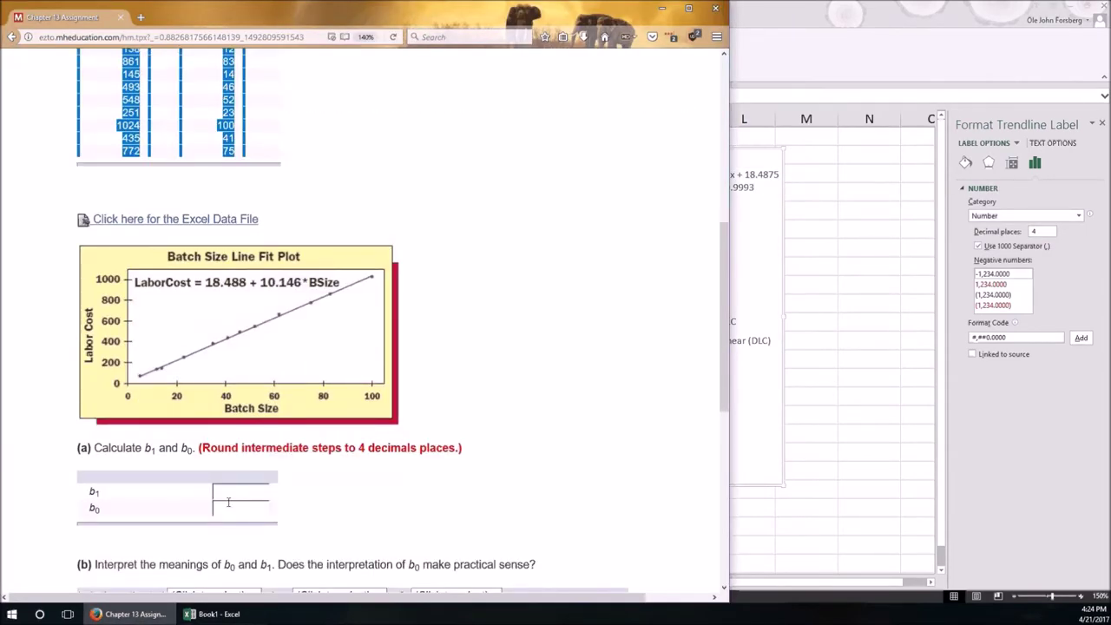
left_click(228, 500)
type("10.41")
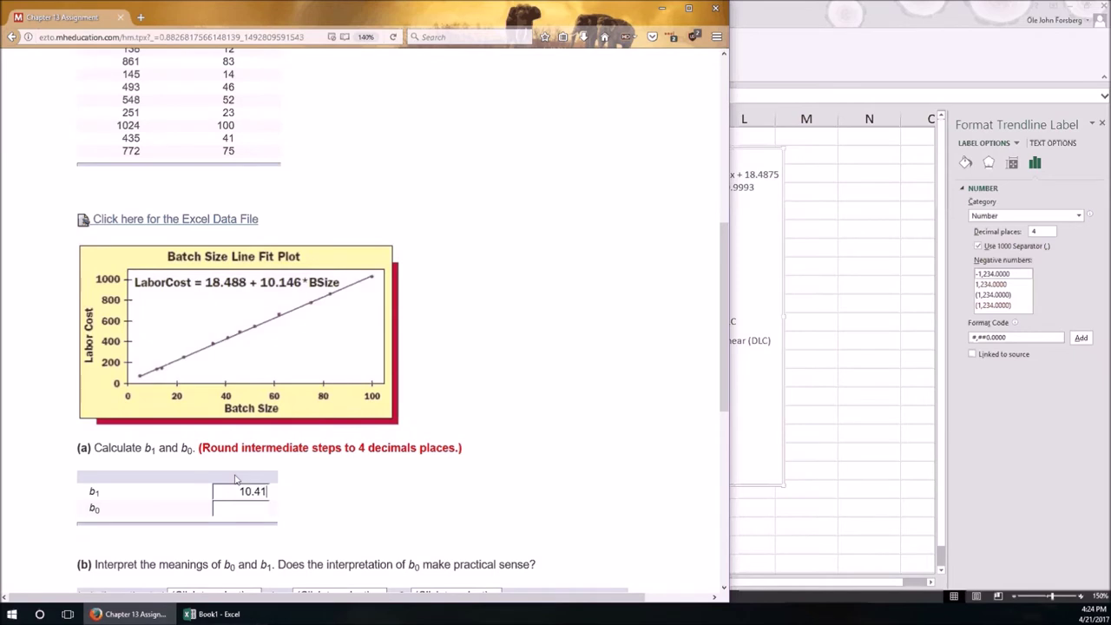
type("63")
Check the Excel trendline equation, then enter 18.4875 as b0.
left_click(751, 178)
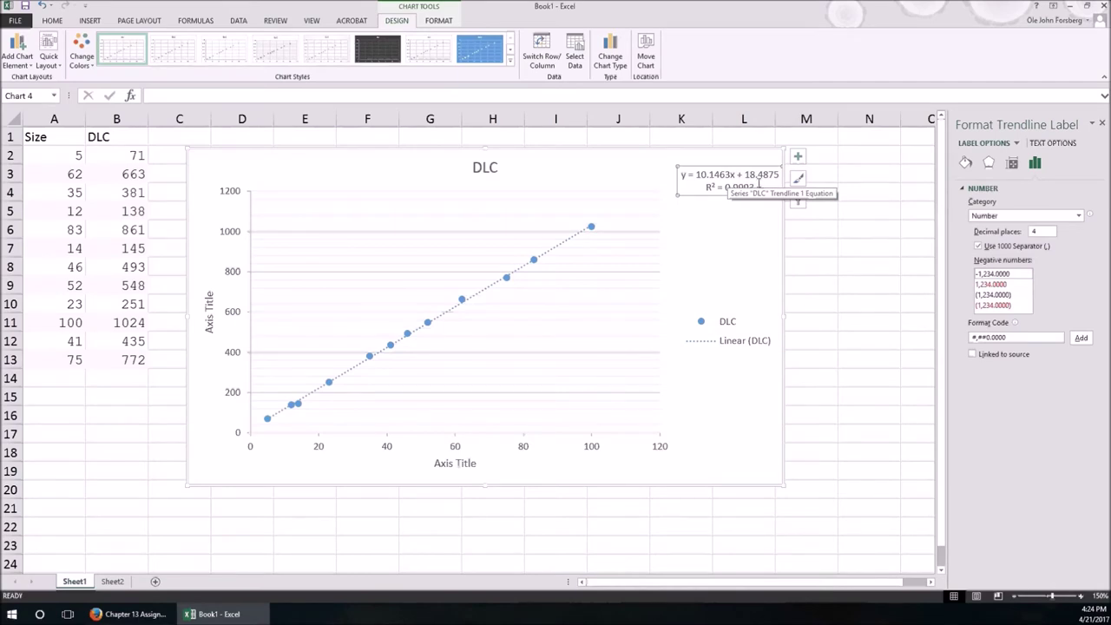
key("alt+Tab")
left_click(232, 509)
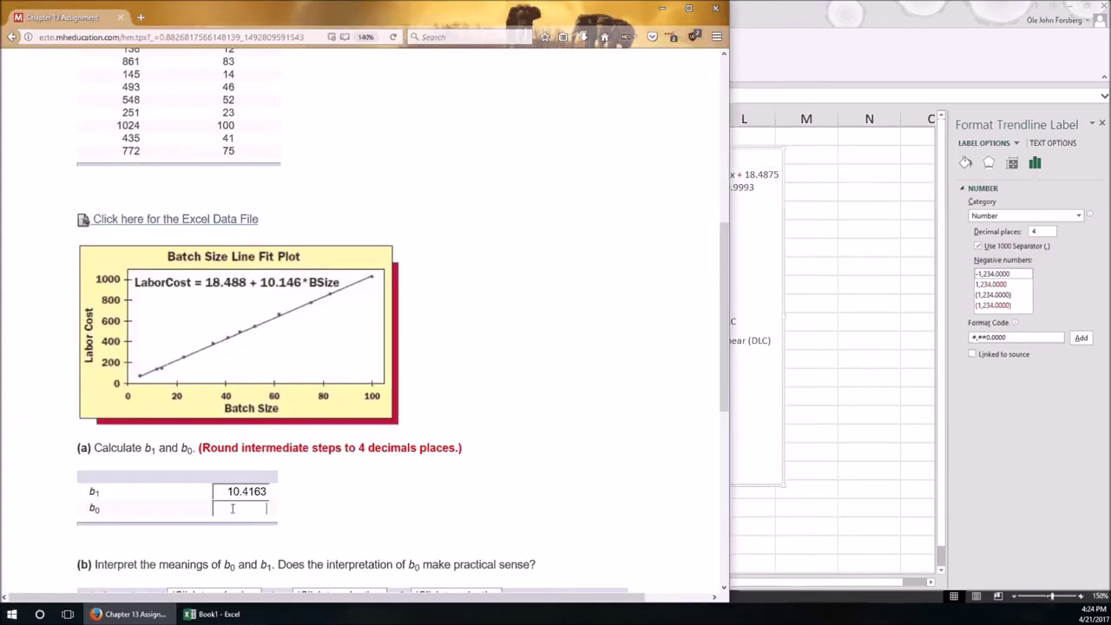
type("18.4875")
scroll(323, 488, "down", 2)
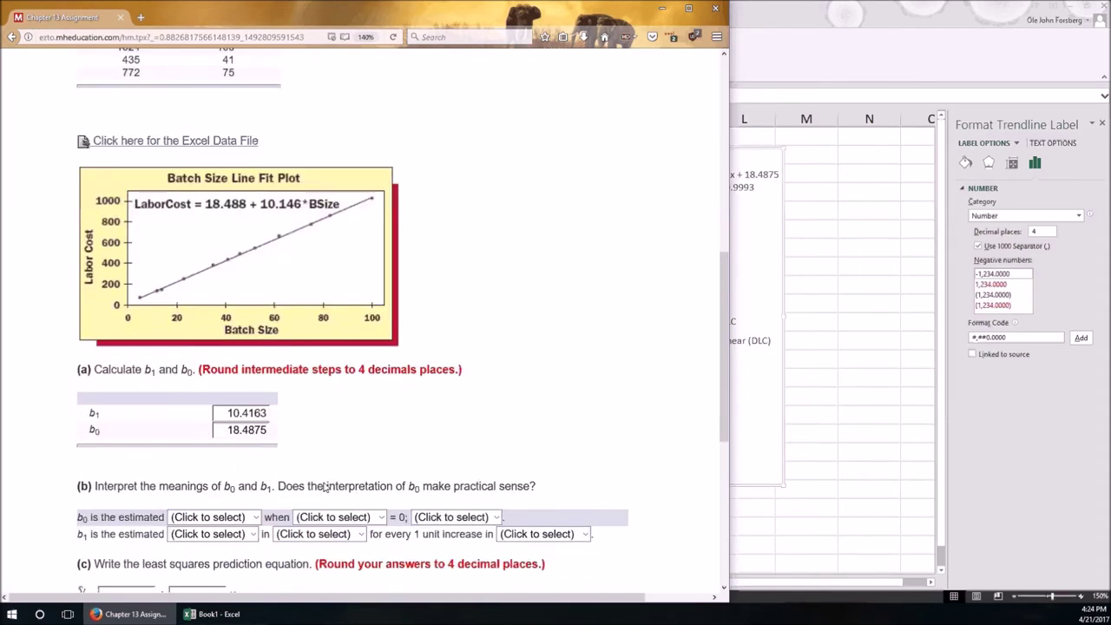
Set part (b)'s b0 dropdowns to 'mean labor cost' and 'batch size', leaving the practical-sense choice blank.
scroll(323, 487, "down", 2)
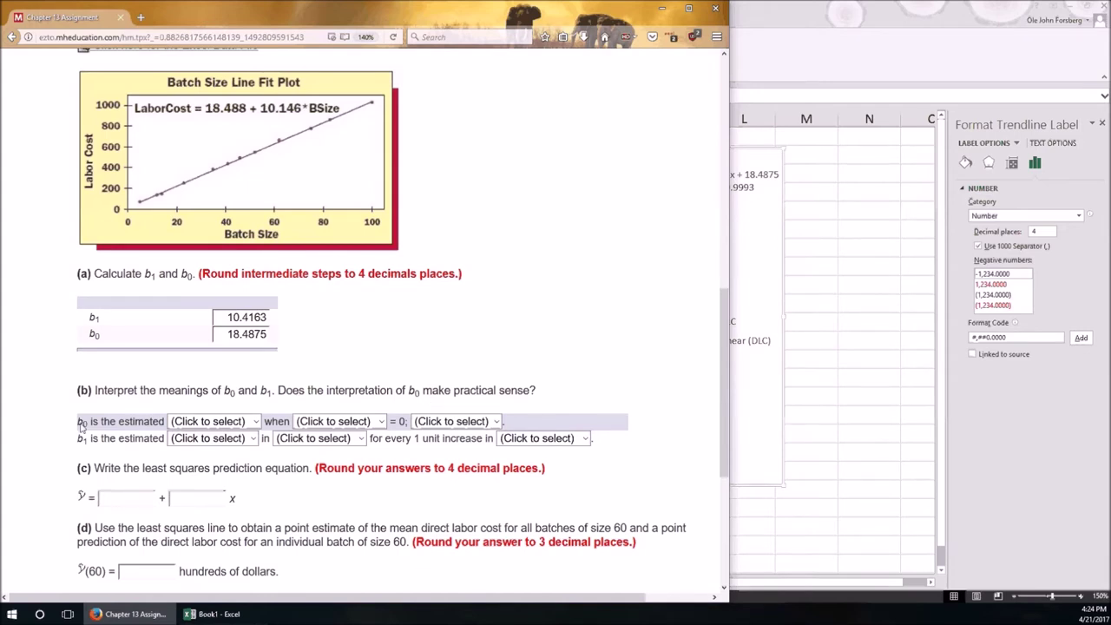
left_click(203, 422)
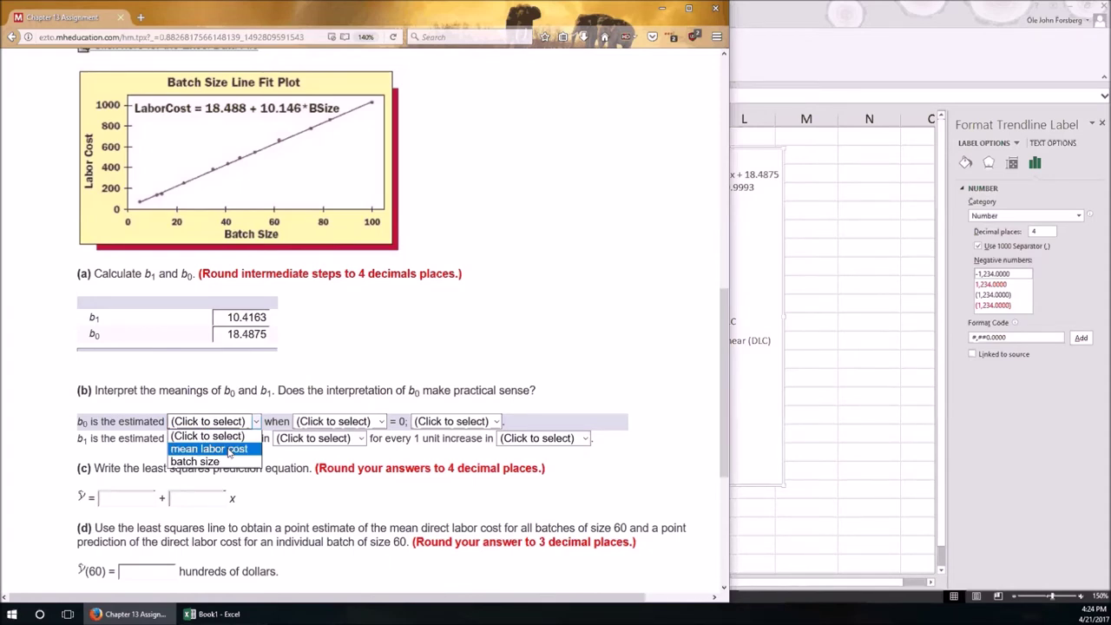
left_click(230, 450)
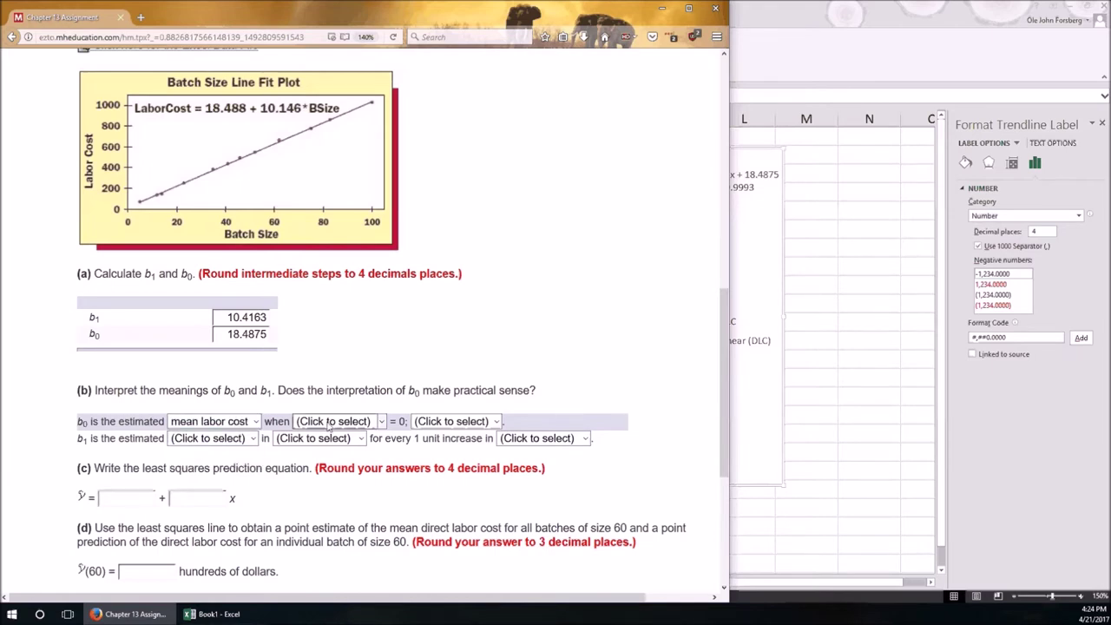
left_click(330, 421)
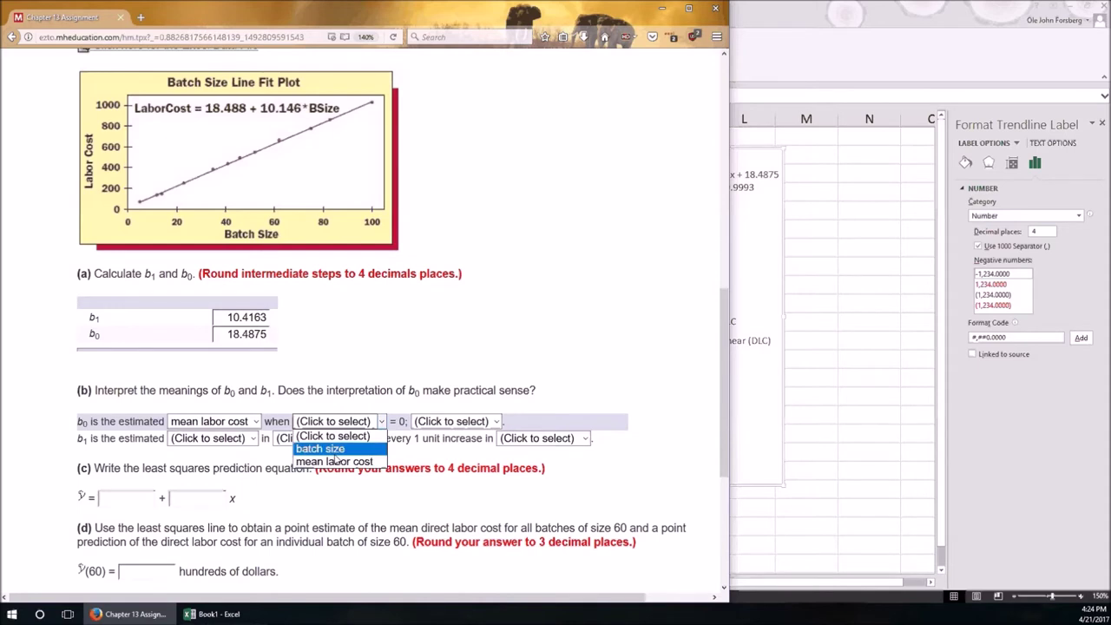
left_click(335, 452)
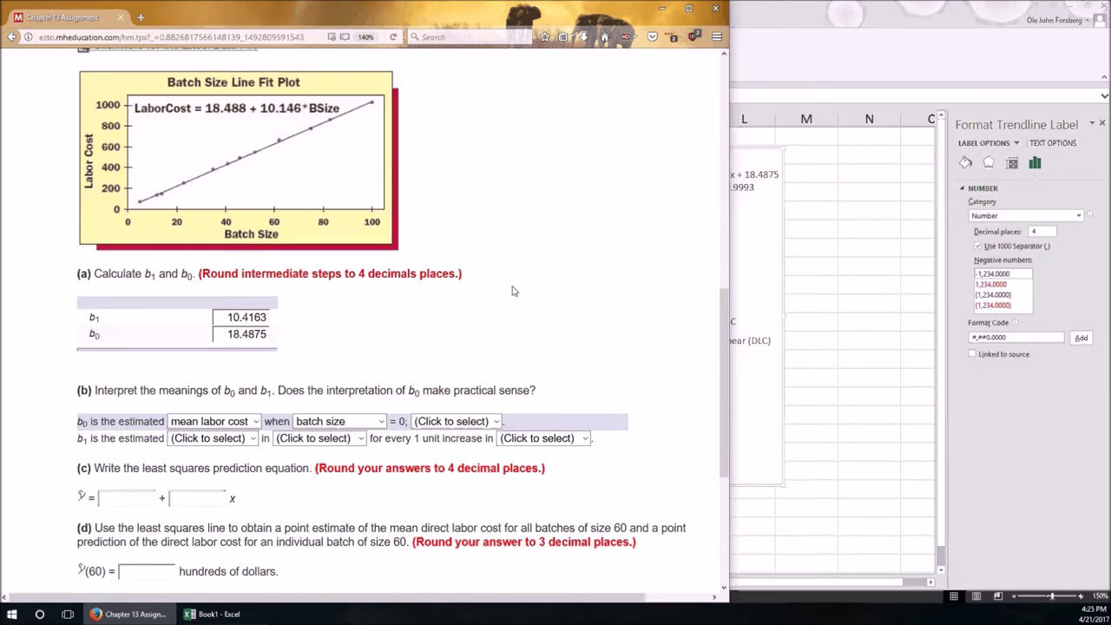
left_click(452, 422)
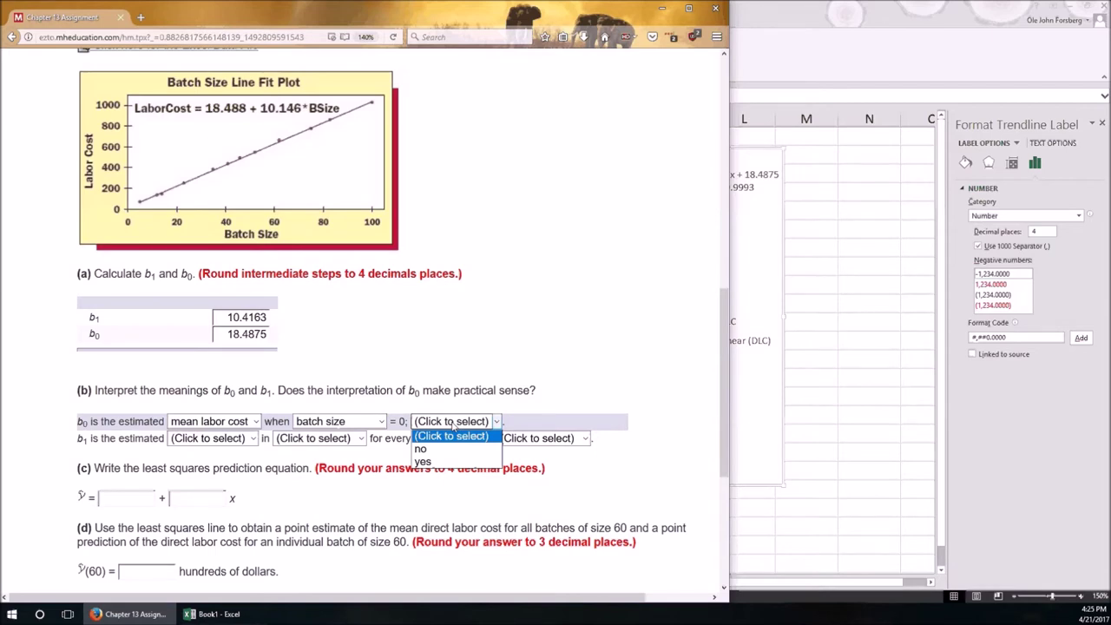
left_click(452, 422)
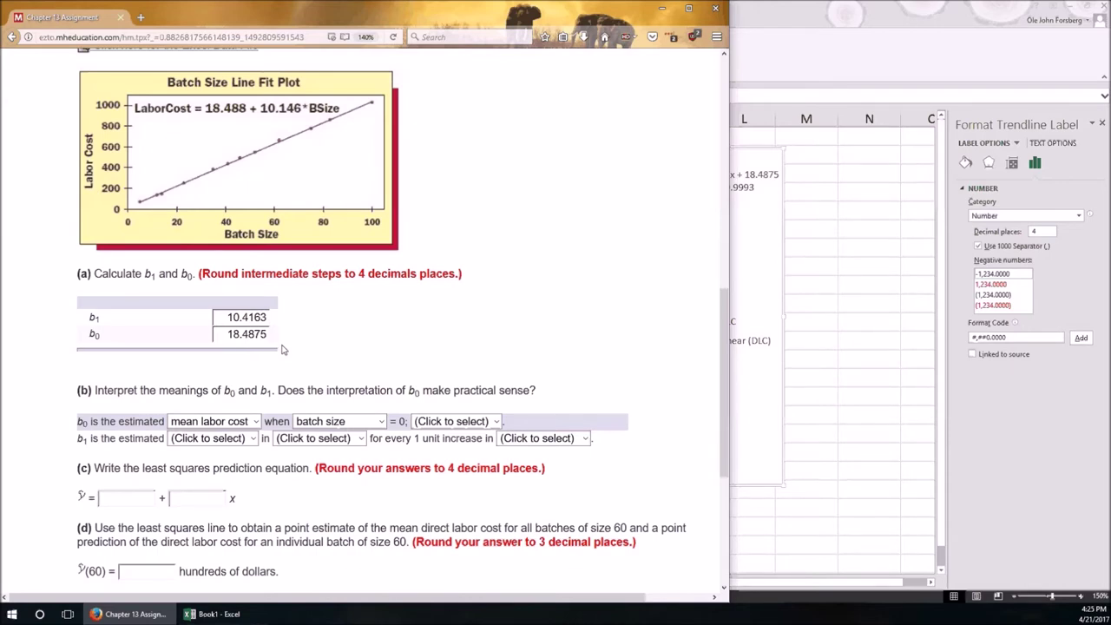
Answer 'no' to b0 making practical sense and describe b1 as an 'increase'.
left_click(451, 422)
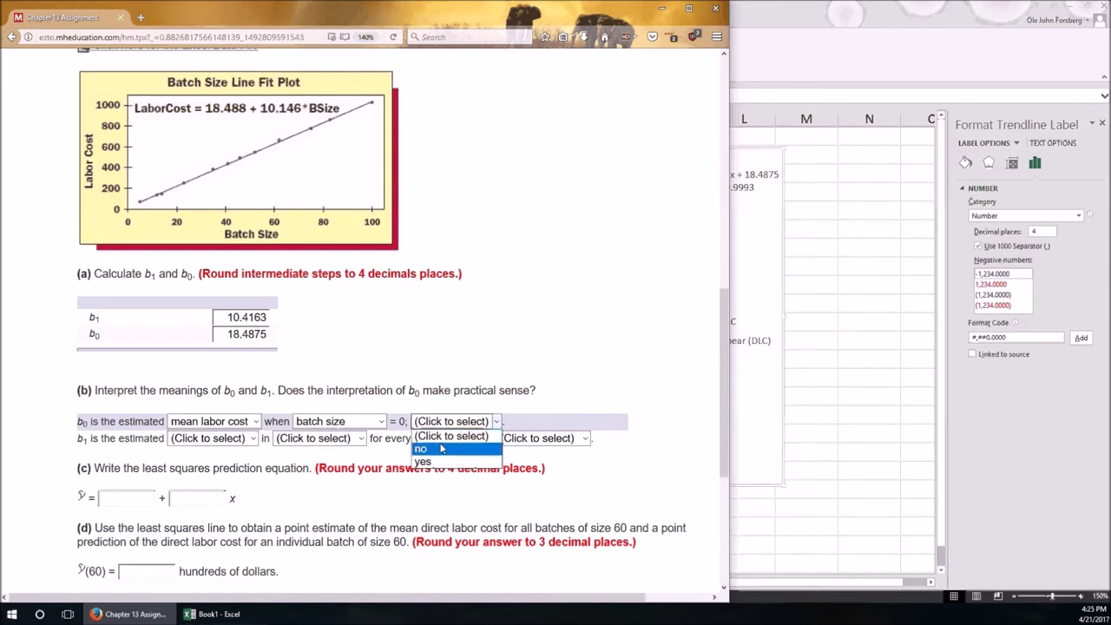
left_click(441, 449)
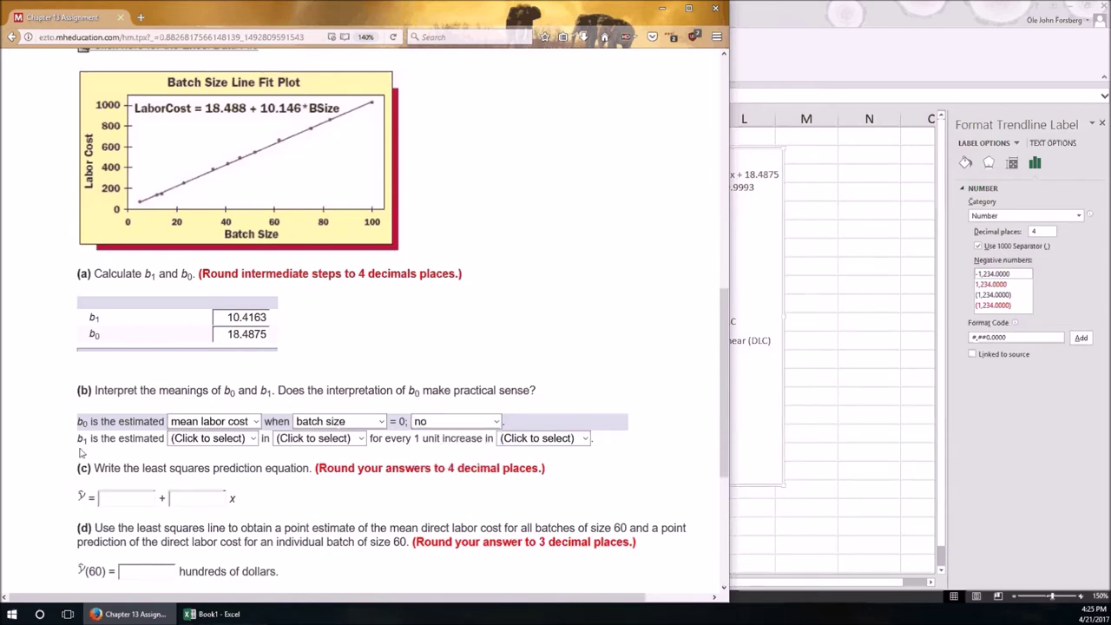
left_click(256, 439)
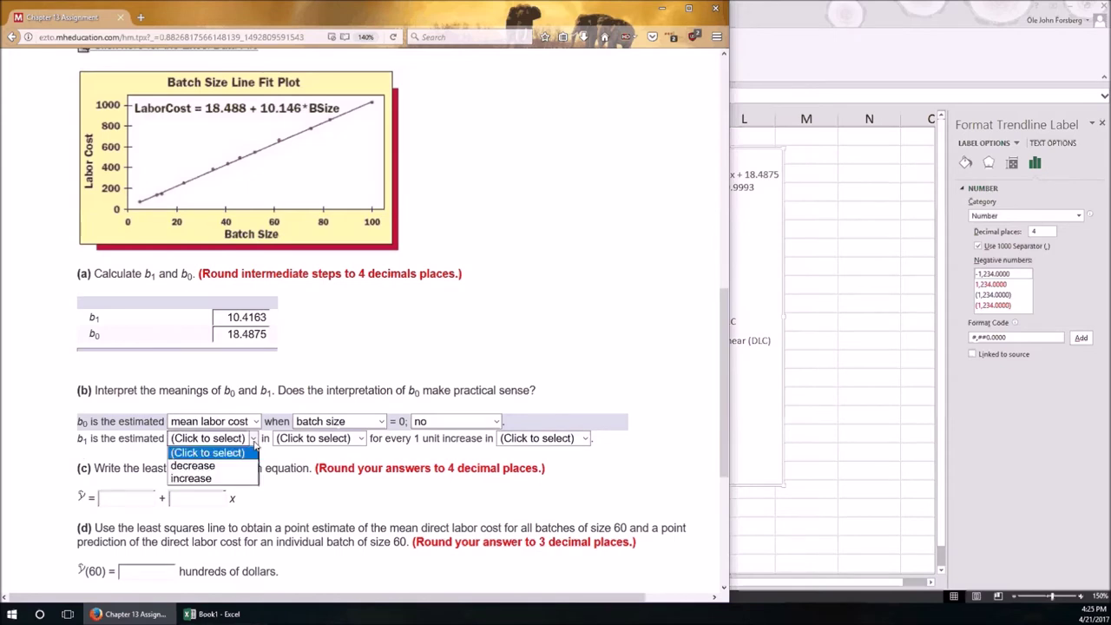
left_click(235, 4)
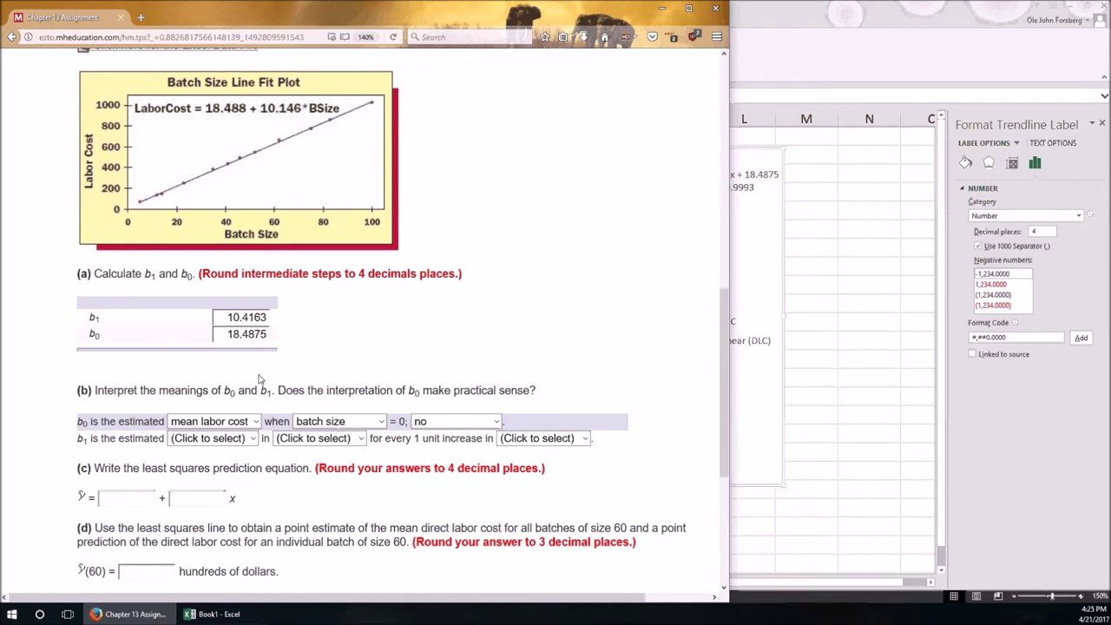
left_click(213, 438)
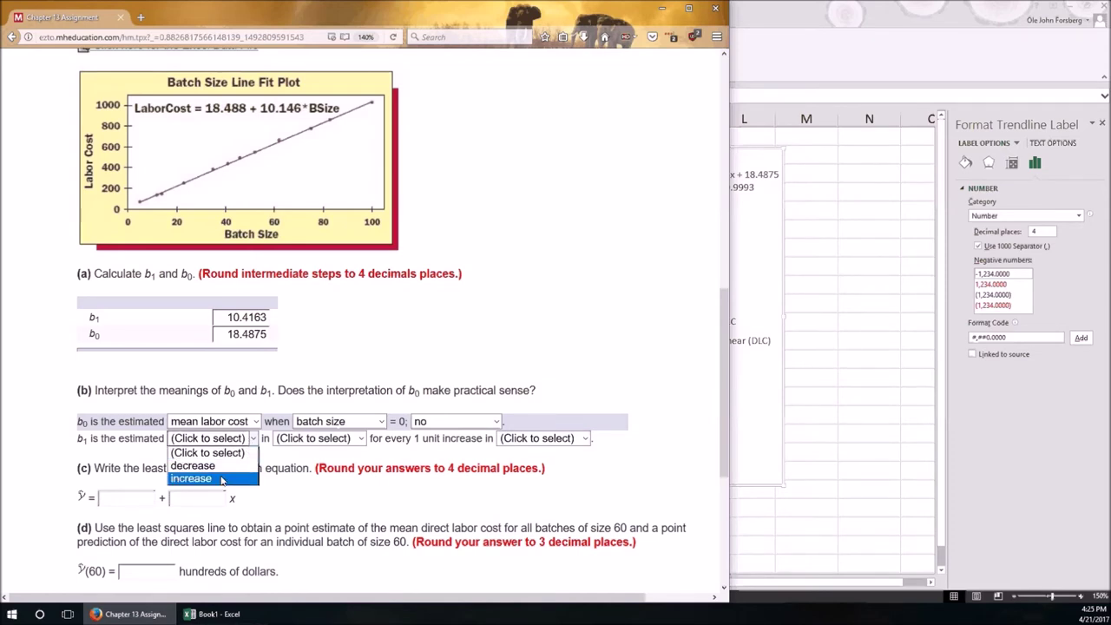
left_click(221, 479)
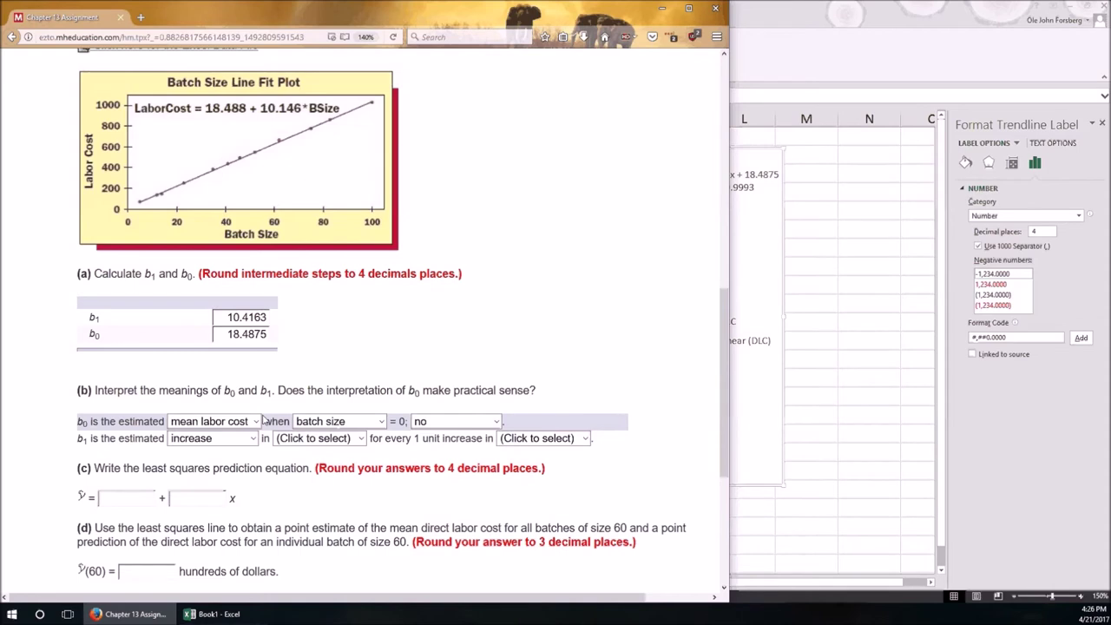
Complete b1's meaning as the increase in 'mean labor cost' per unit 'batch size'.
left_click(332, 440)
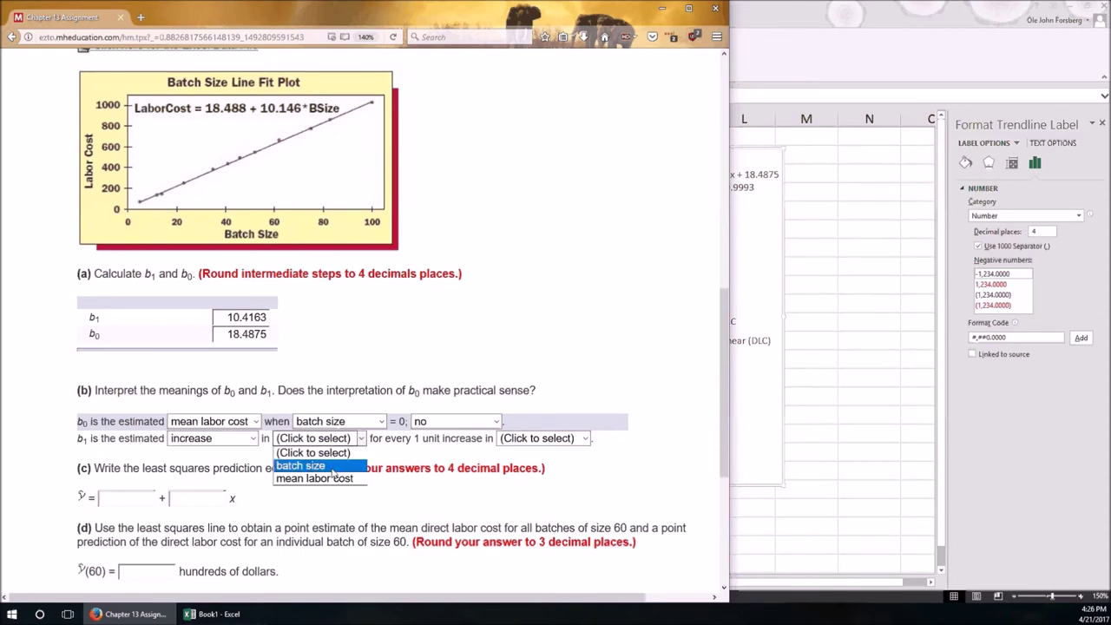
left_click(329, 478)
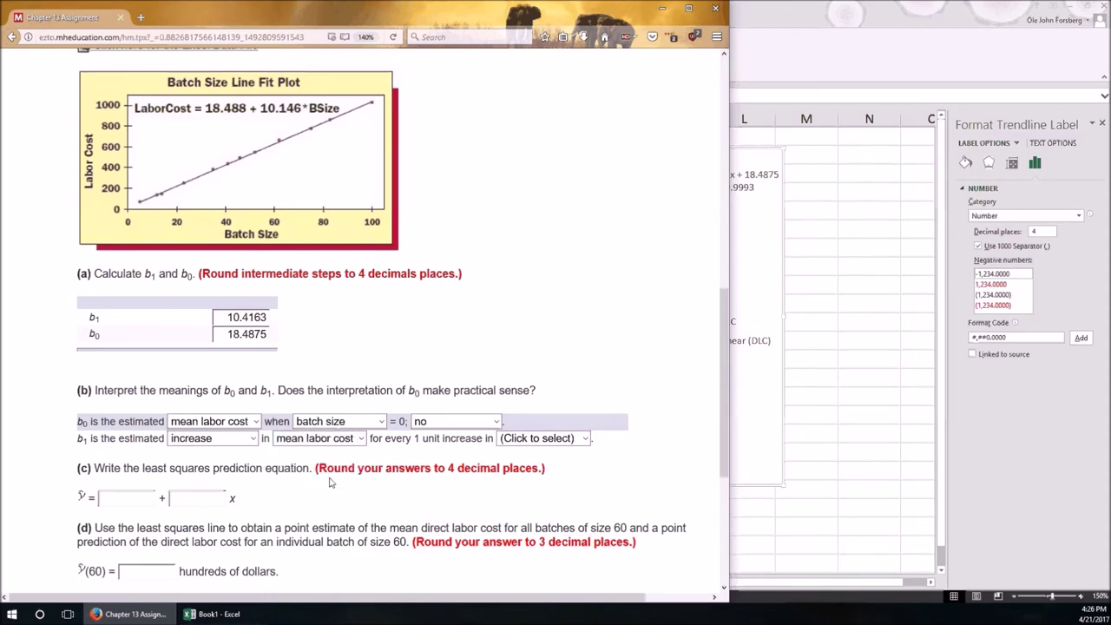
left_click(558, 440)
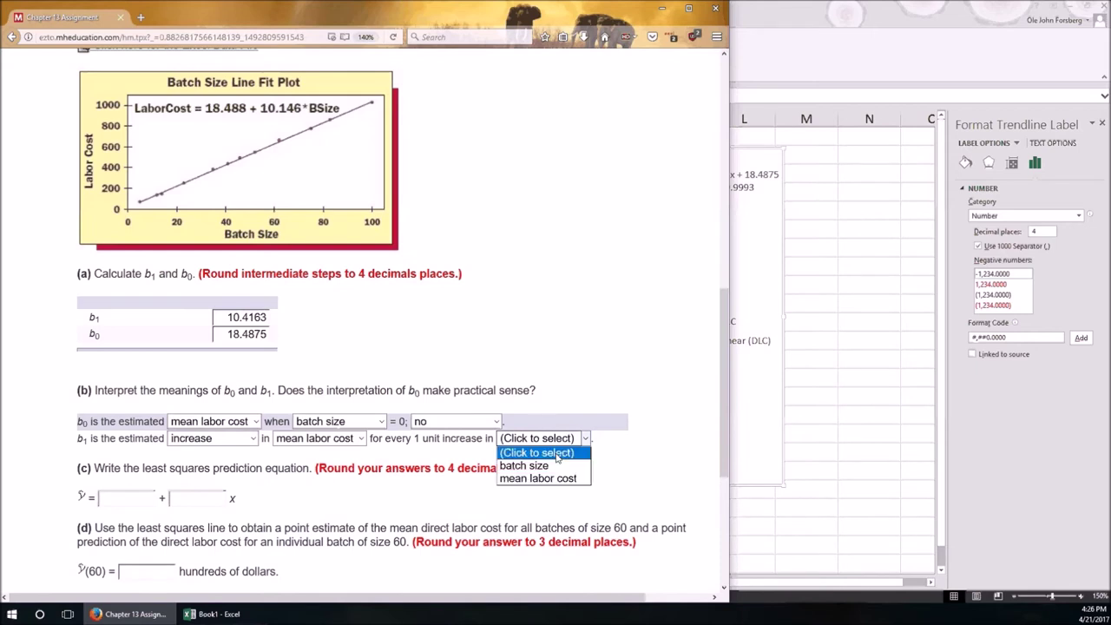
left_click(553, 465)
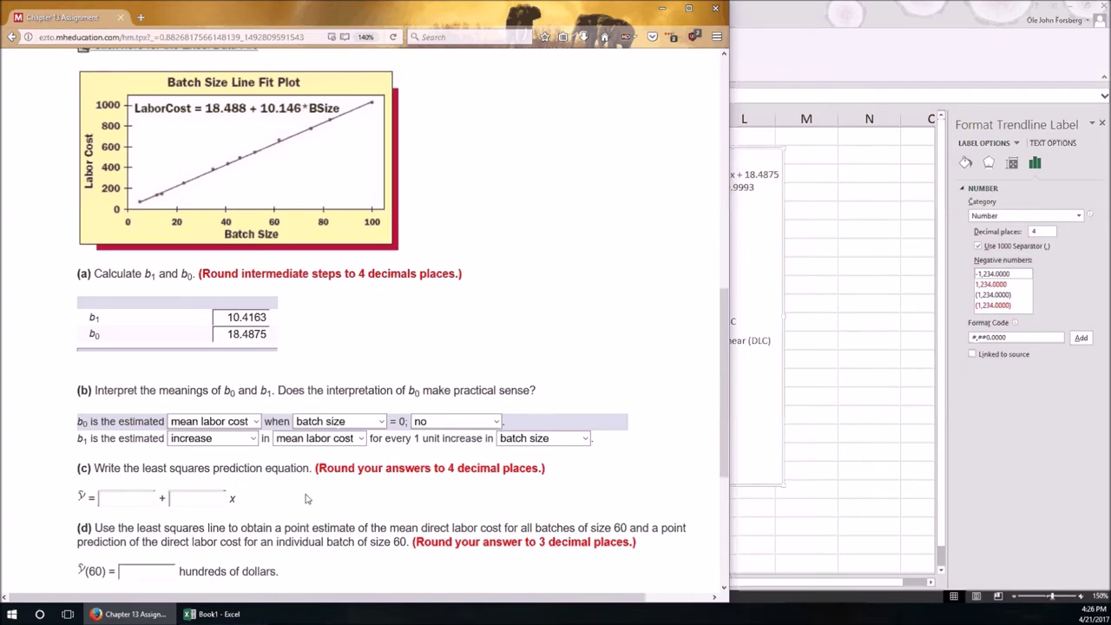
Enter the part (c) prediction equation as ŷ = 18.4875 + 10.4163x.
left_click(117, 504)
type("18.4875")
key("Tab")
type("10.4163")
Compare the coefficients against the Excel chart's trendline, then return to the Excel workbook.
left_click(740, 188)
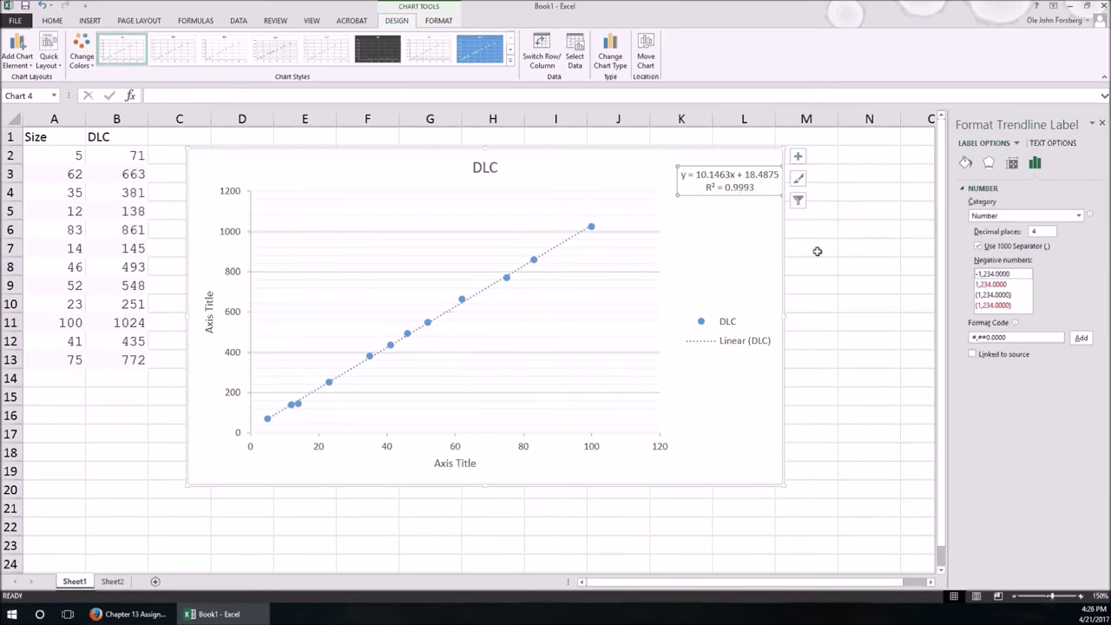
key("alt+Tab")
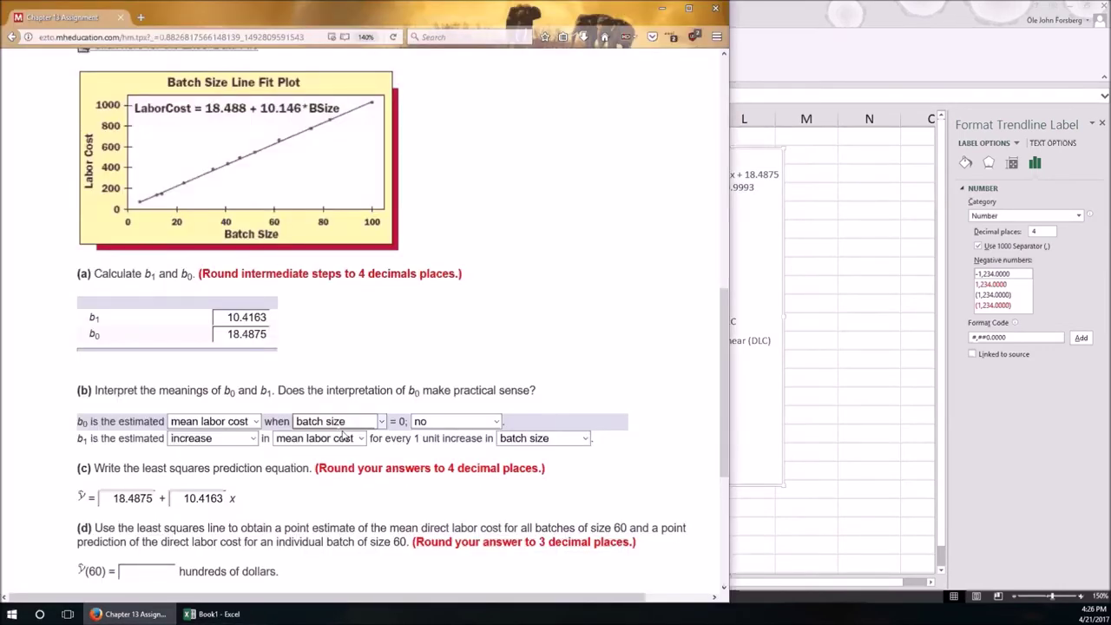
scroll(250, 449, "down", 3)
scroll(250, 450, "down", 2)
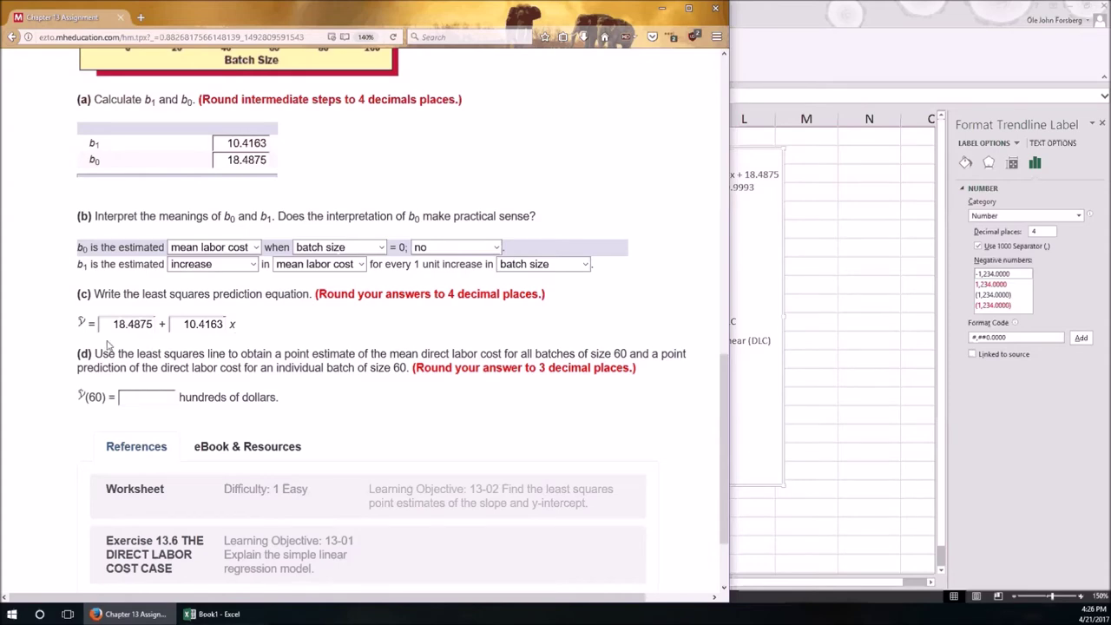
key("alt+Tab")
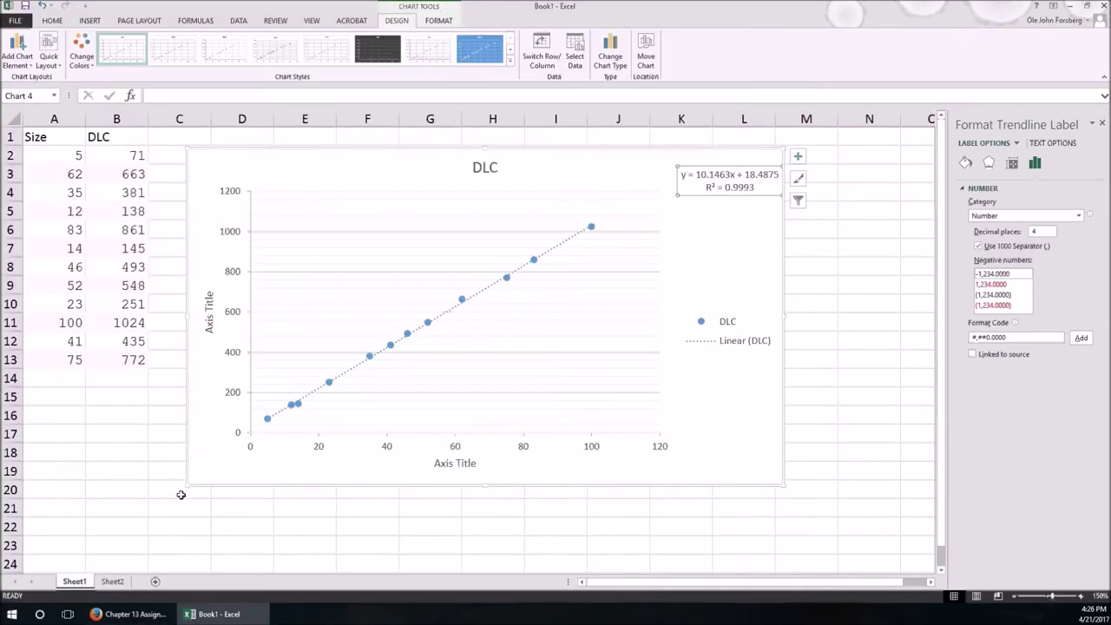
Enter batch size 60 in cell A21.
left_click(97, 509)
left_click(74, 504)
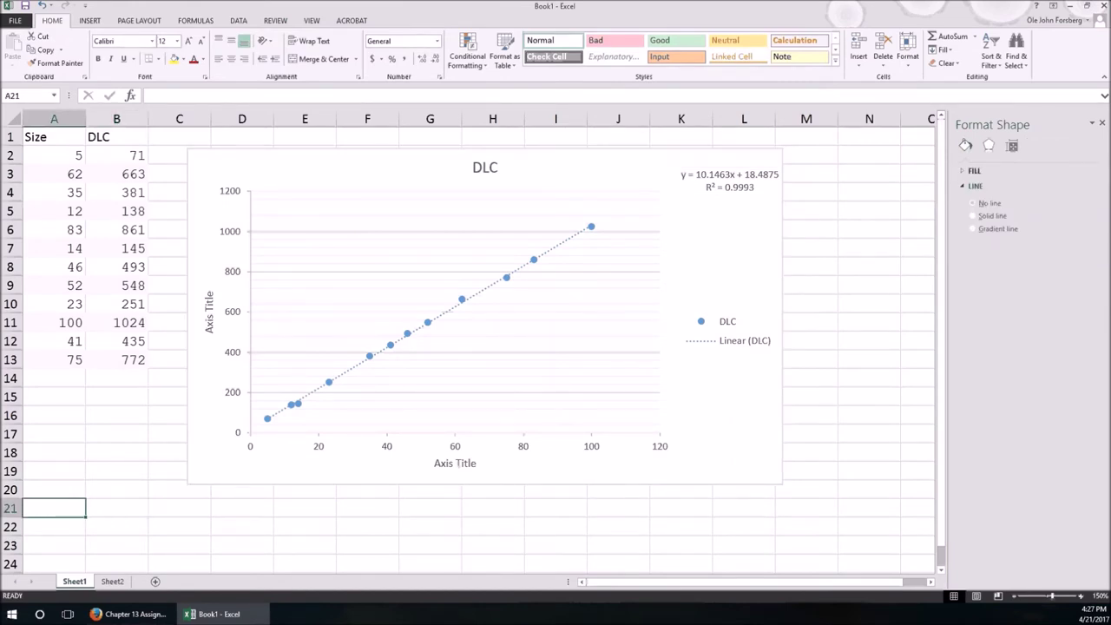
type("60")
key("Tab")
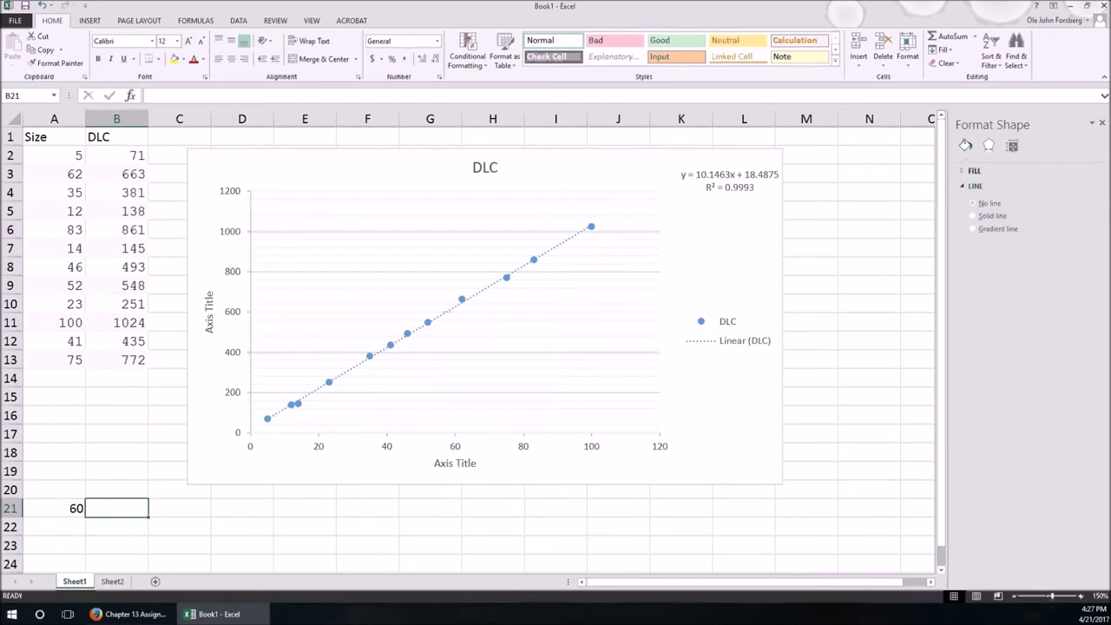
Compute the prediction in B21 with =10.1463*A21+18.4875, giving 627.2655.
type("=")
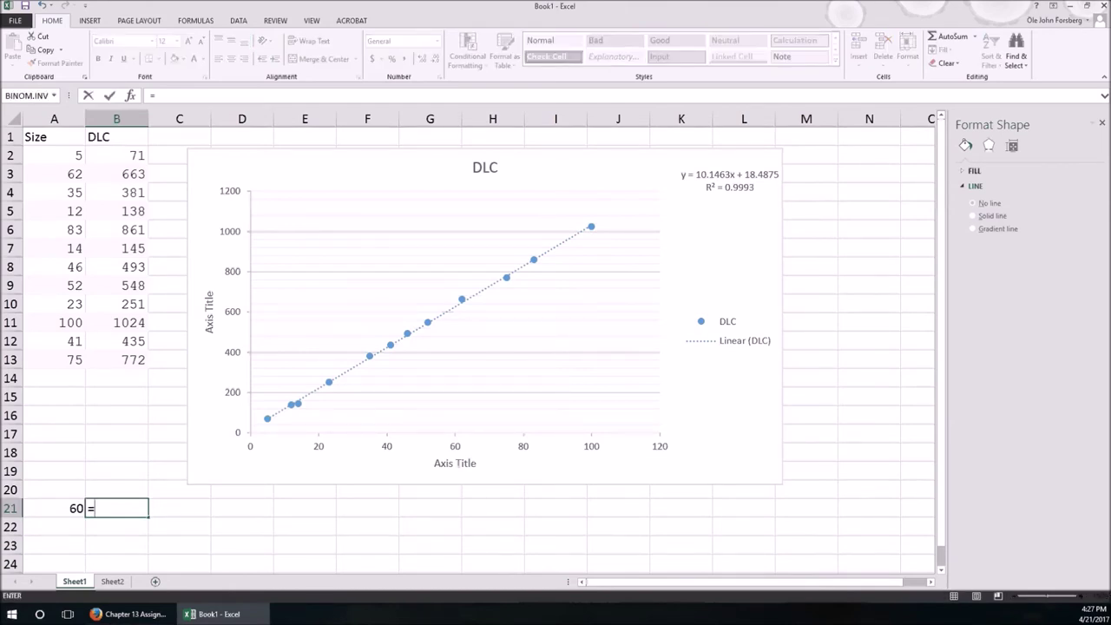
left_click_drag(744, 183, 713, 185)
type("10.1463*")
left_click(56, 506)
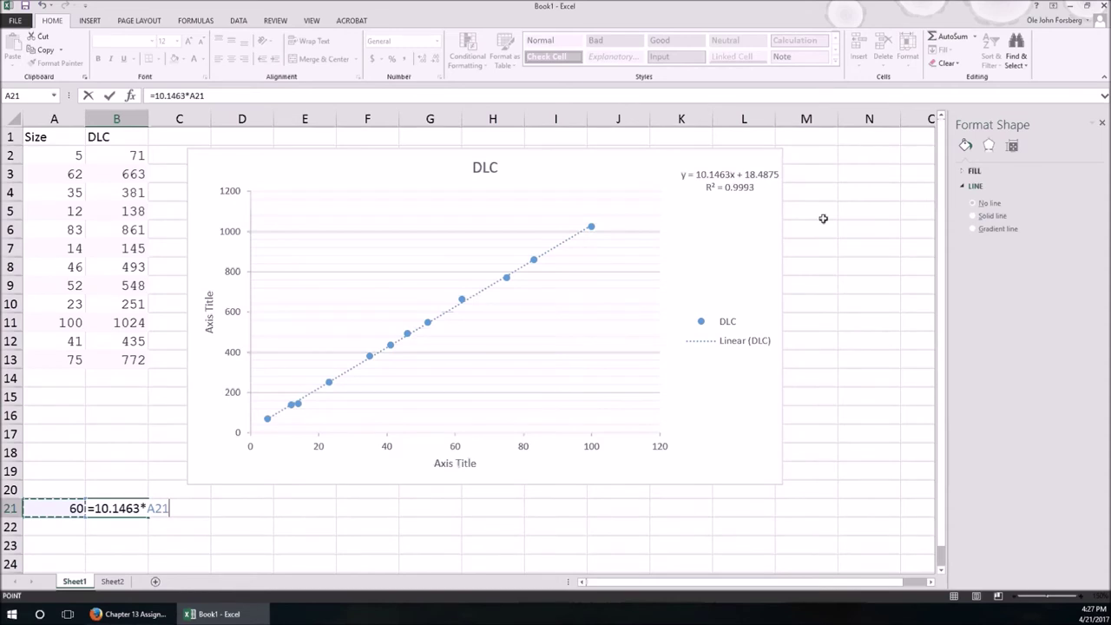
type("+18.4875")
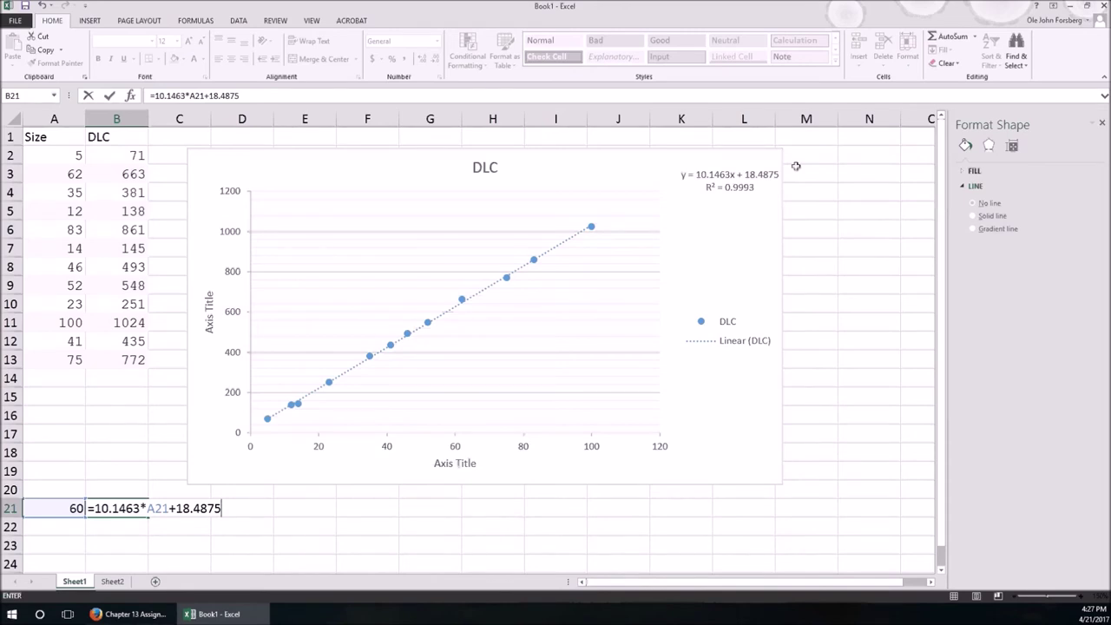
key("Return")
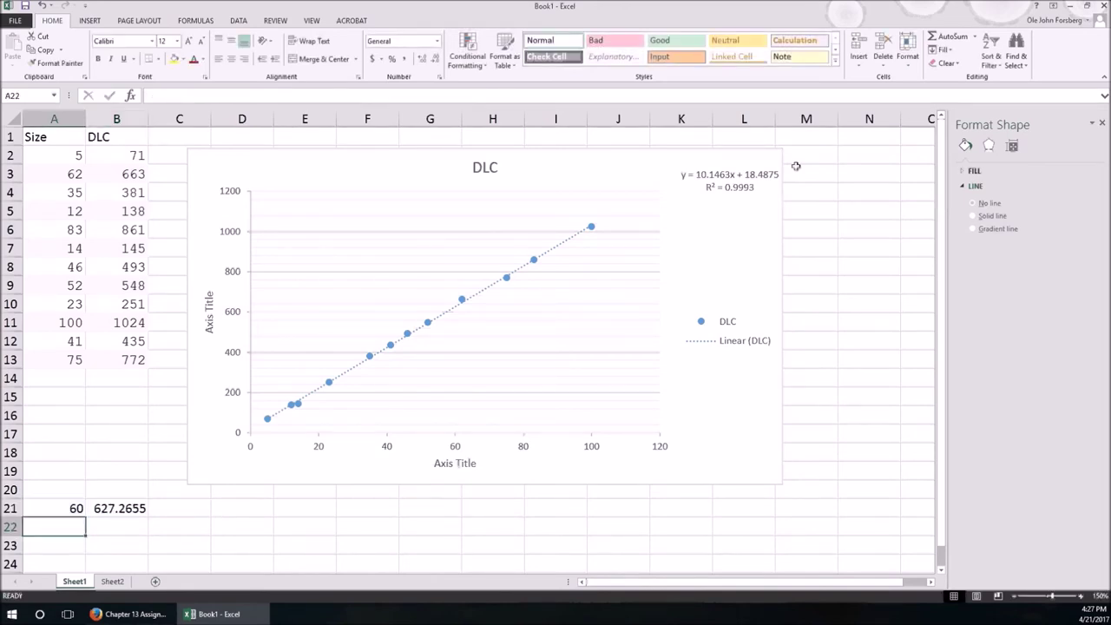
key("Up")
key("Right")
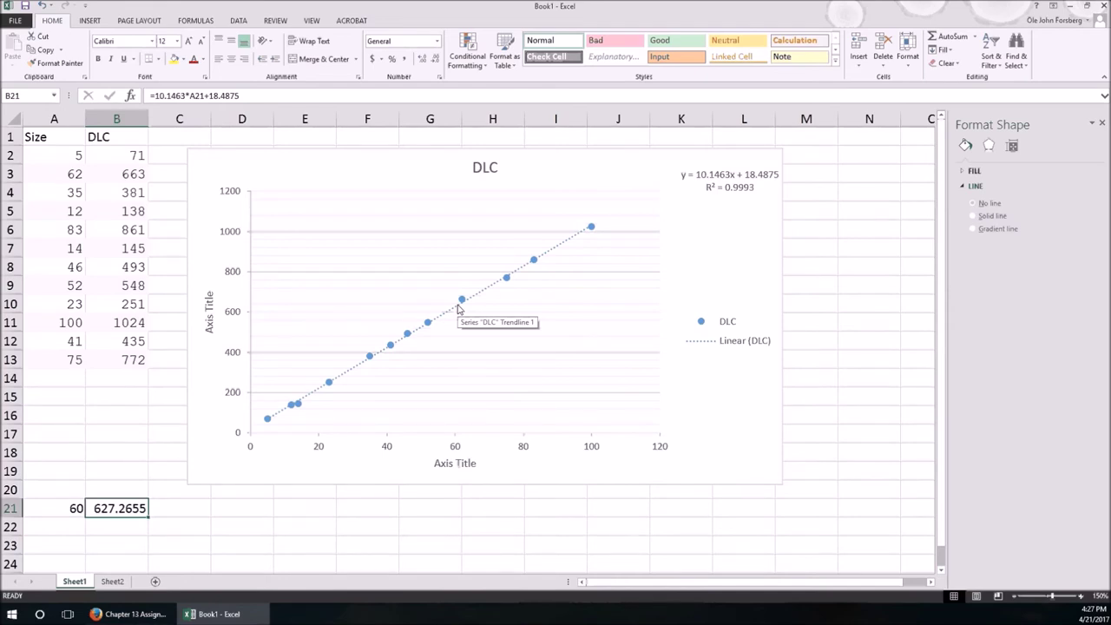
Check B21's =10.1463*A21+18.4875 prediction for size 60, then return to Connect.
left_click(248, 305)
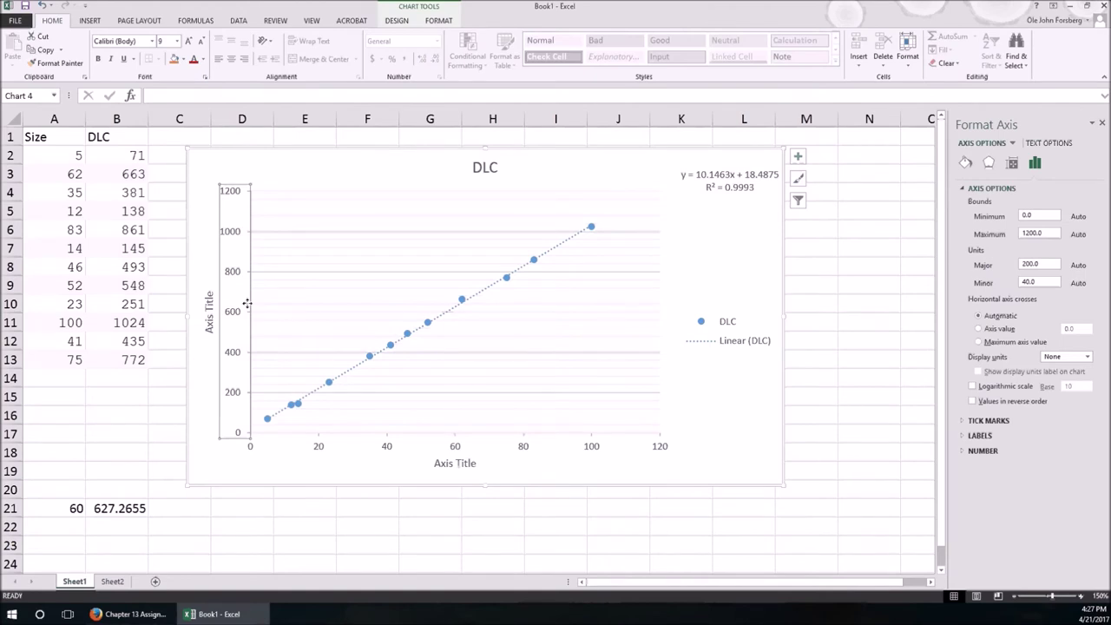
left_click(110, 511)
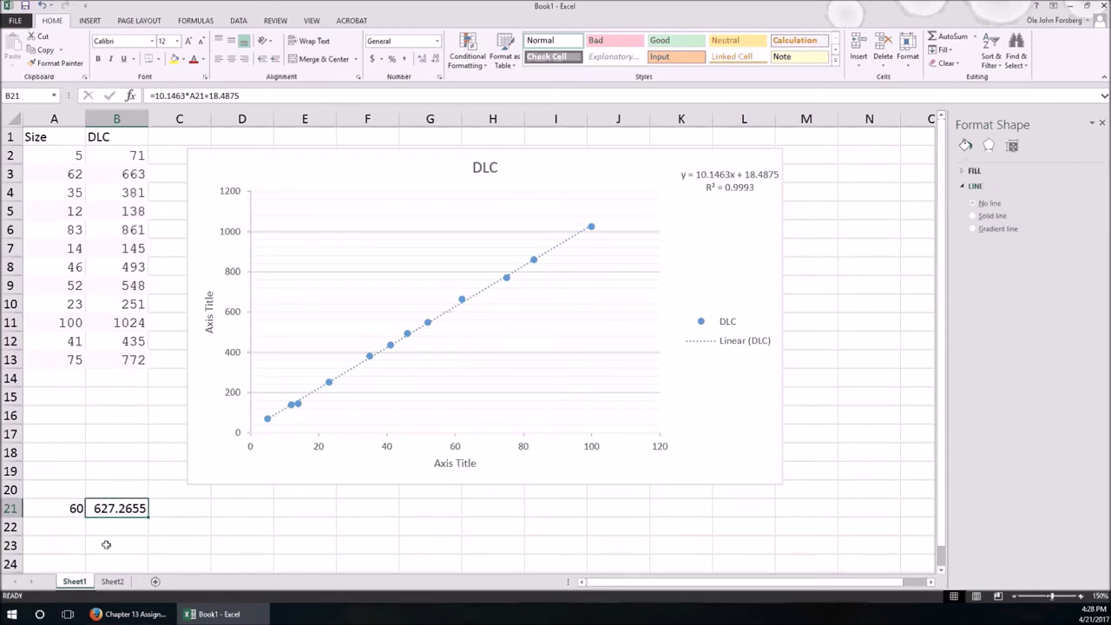
key("alt+Tab")
Round B21 to three decimals in Excel and enter 627.266 in Connect's Ŷ(60) box.
left_click(137, 397)
type("62")
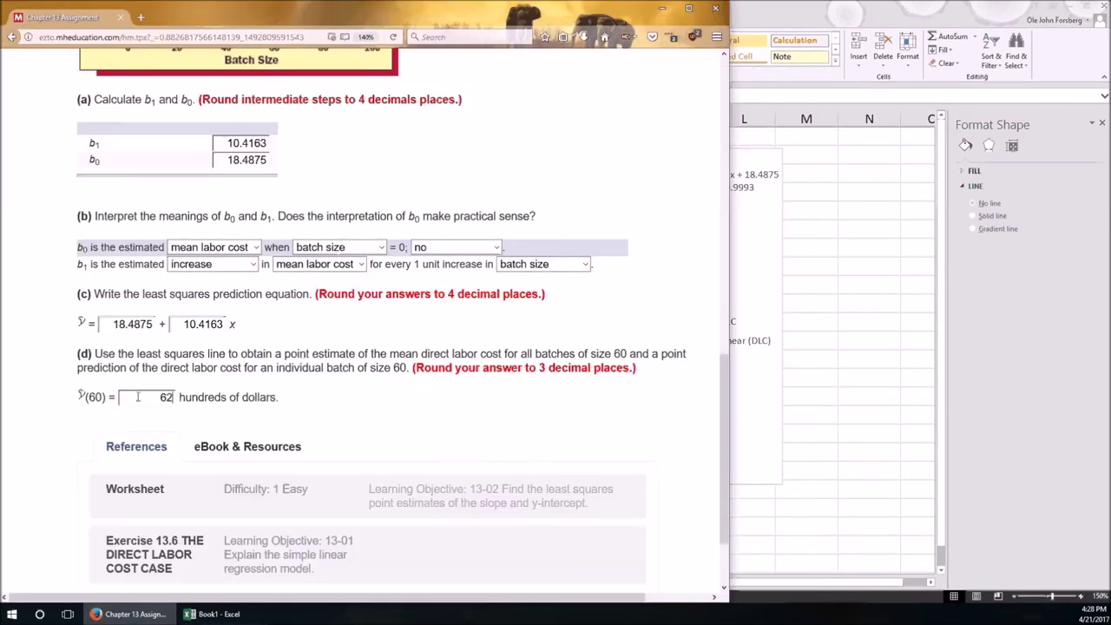
type("7")
key("alt+Tab")
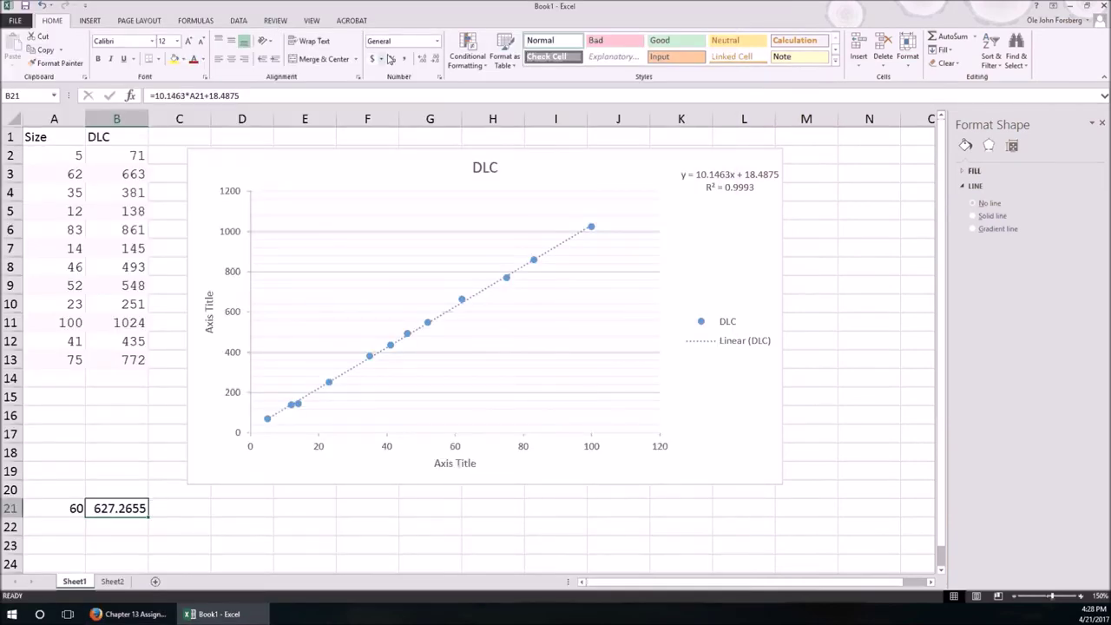
left_click(433, 65)
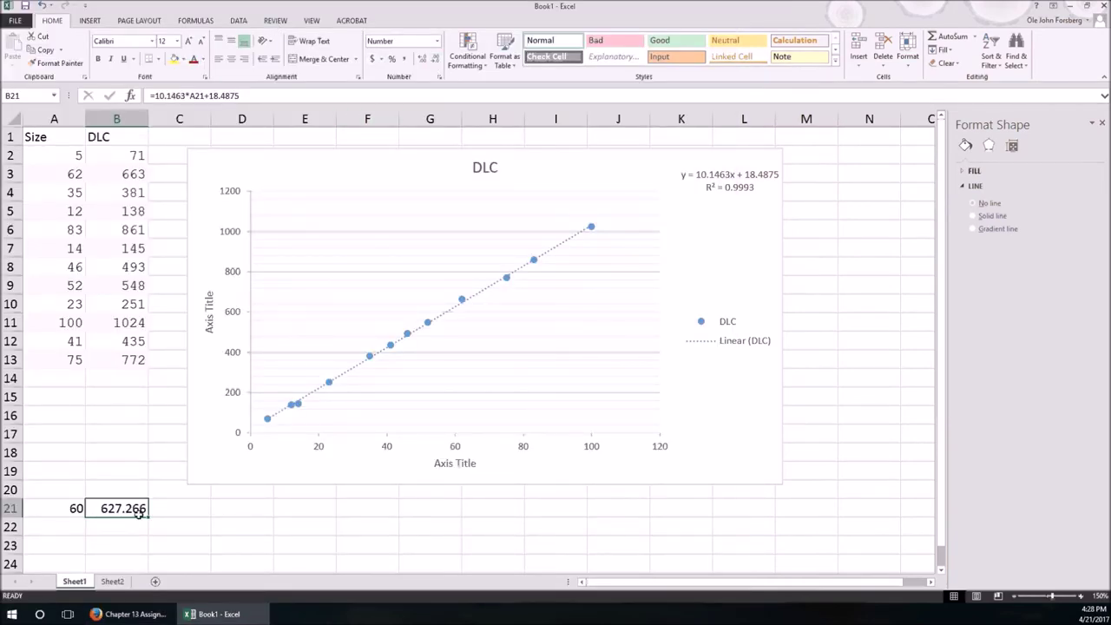
key("alt+Tab")
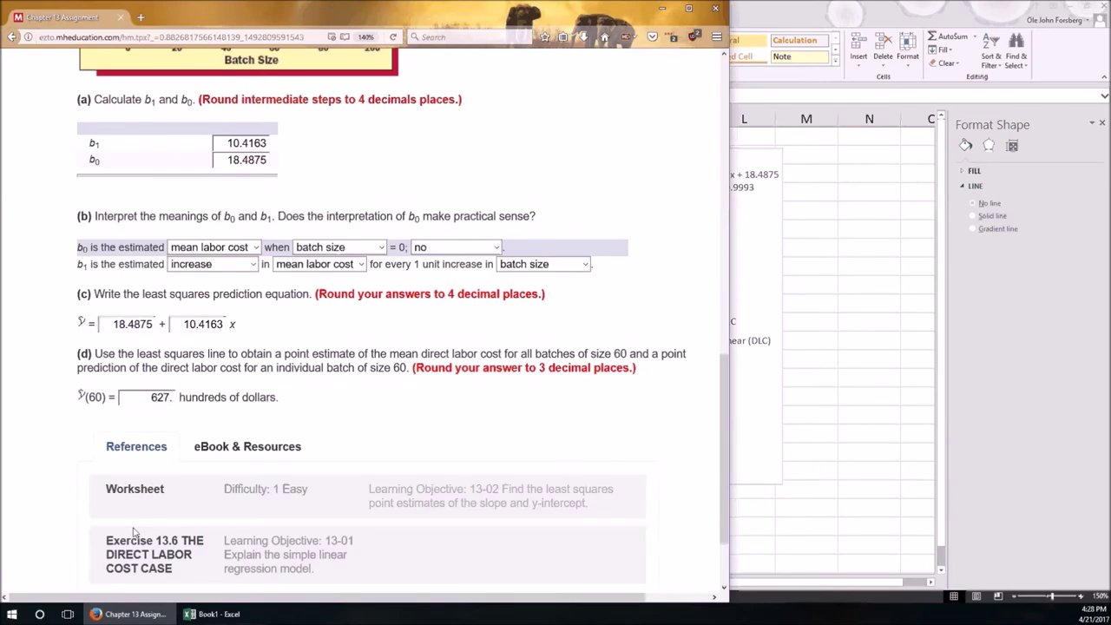
type(".266")
scroll(329, 404, "up", 2)
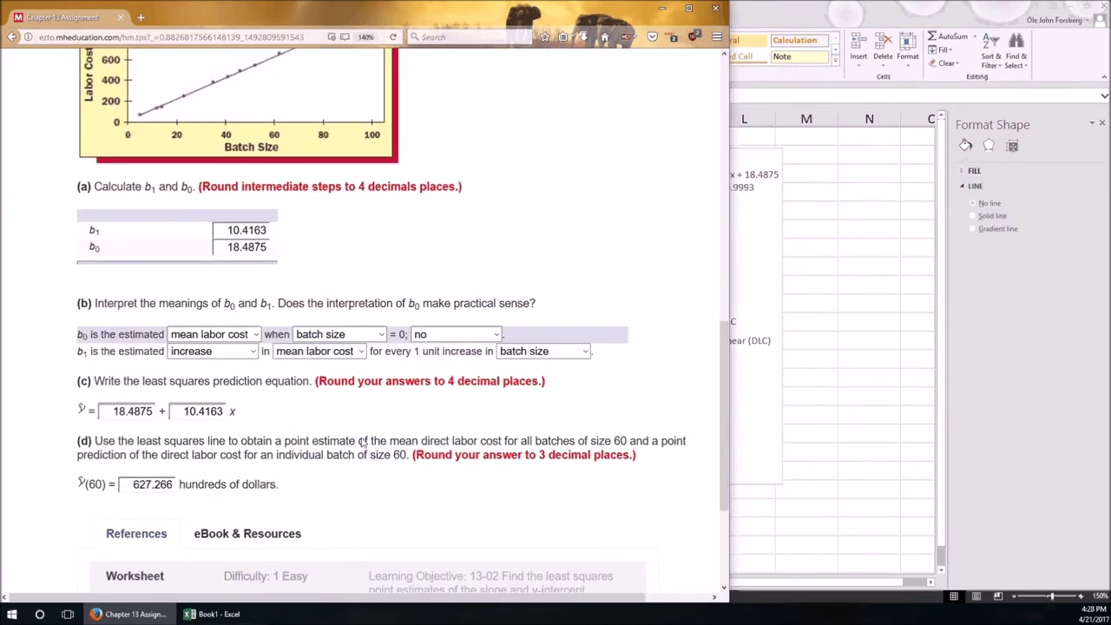
Review the Direct Labor Cost data table and line fit plot, then return to Excel.
scroll(362, 442, "up", 4)
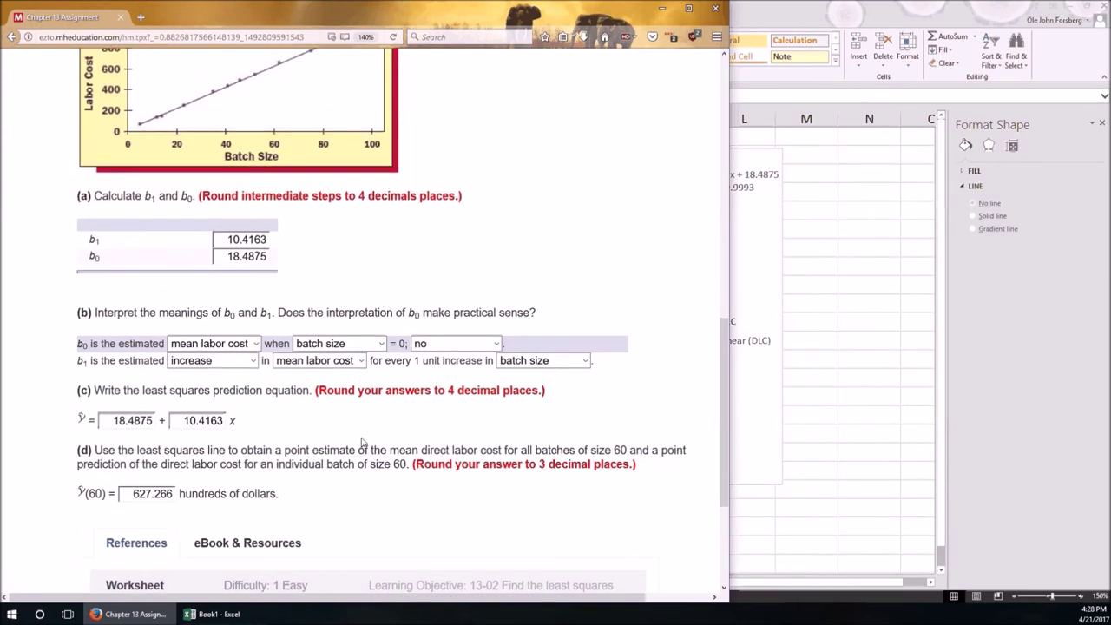
scroll(362, 442, "up", 2)
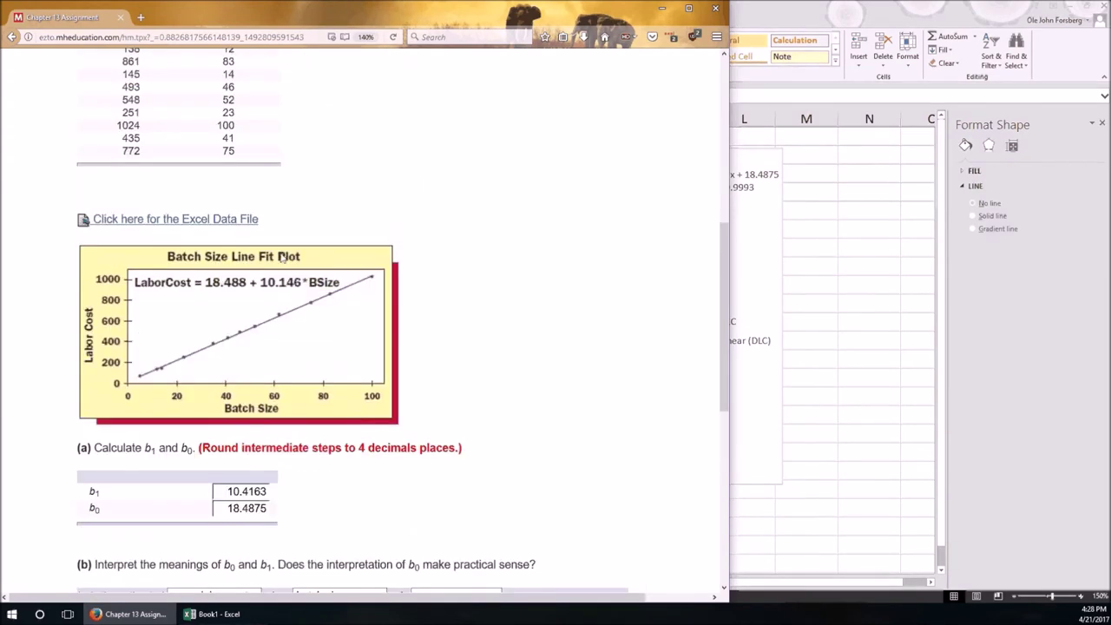
scroll(248, 218, "up", 4)
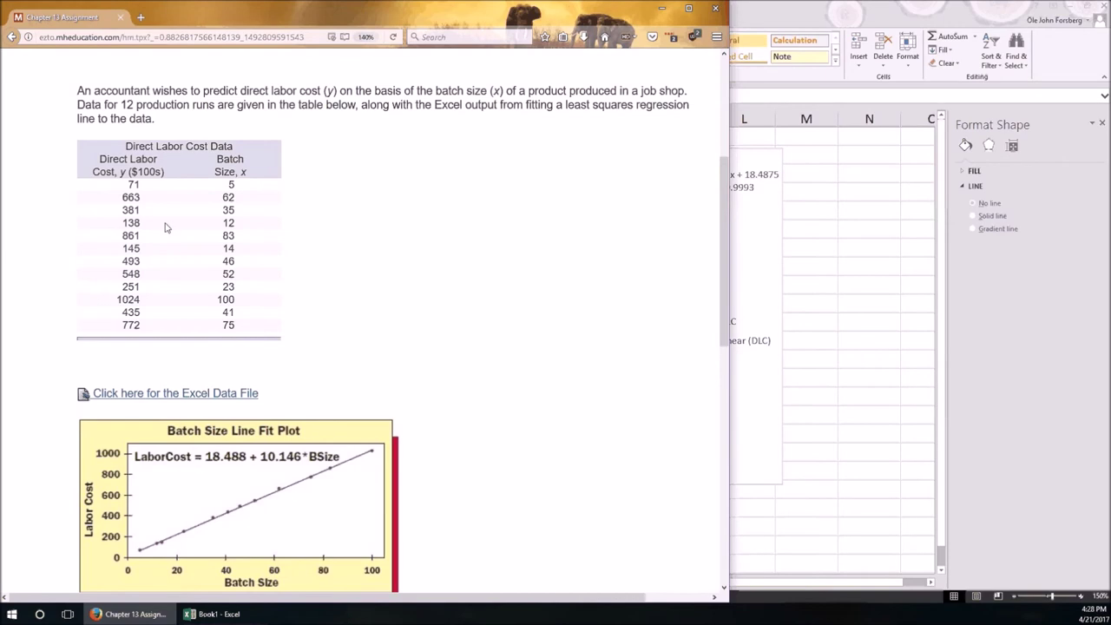
key("alt+Tab")
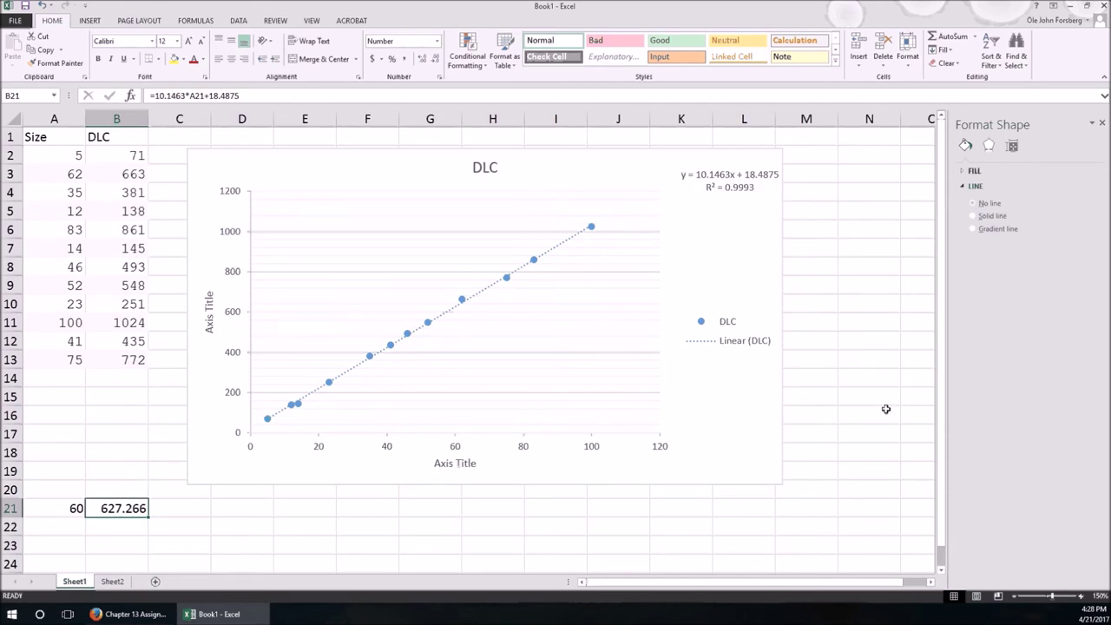
Select the trendline equation label to view its number settings, then go back to Connect.
left_click(756, 176)
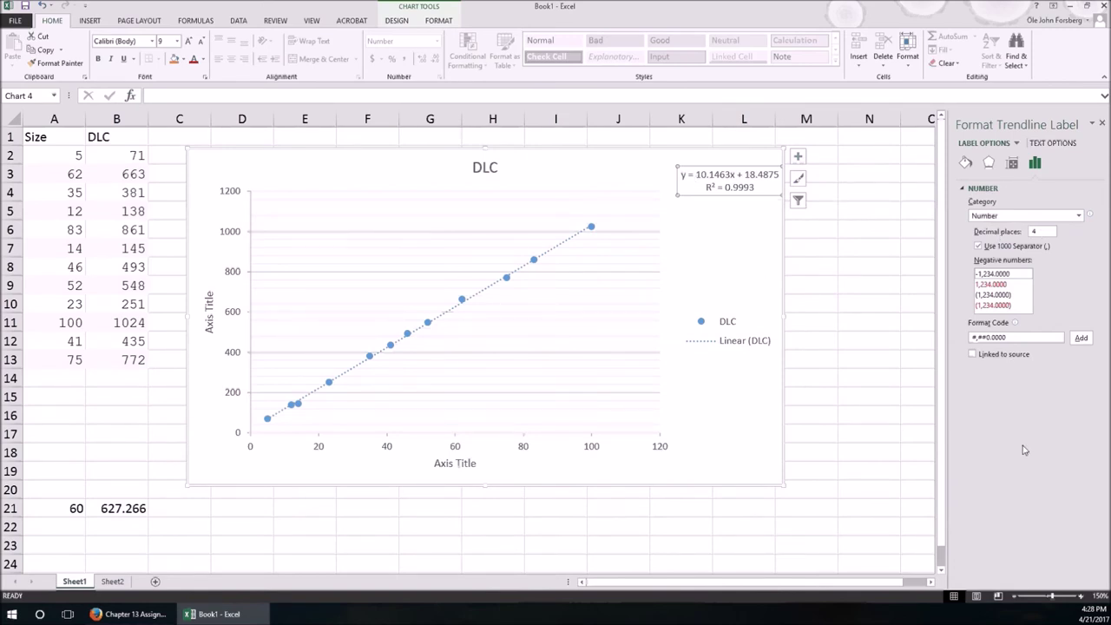
key("alt+Tab")
scroll(230, 389, "down", 1)
scroll(229, 388, "down", 5)
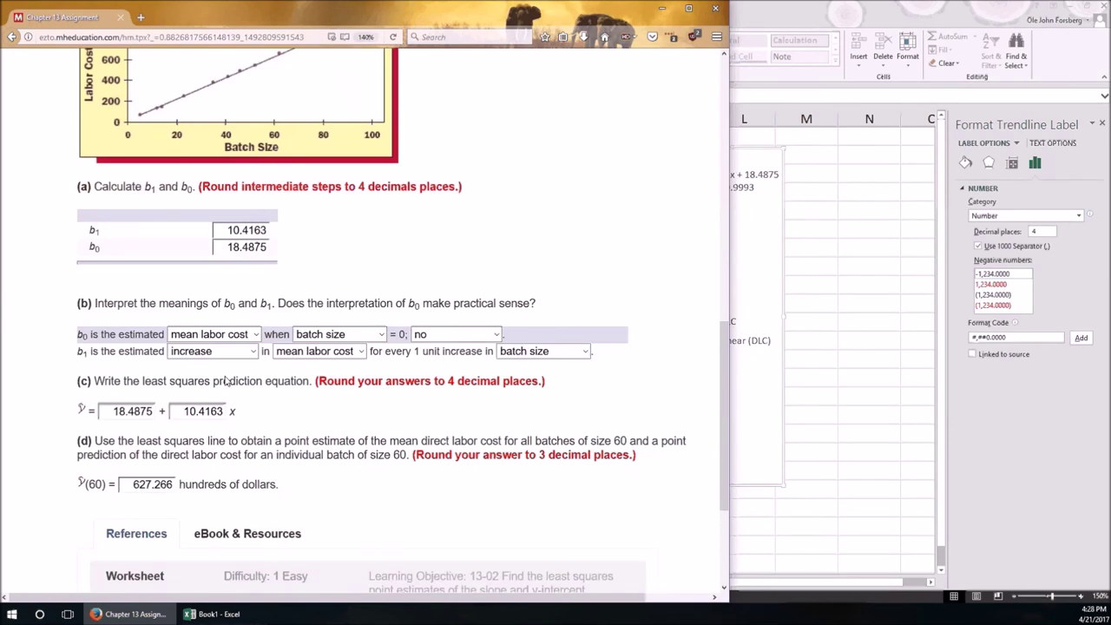
scroll(251, 347, "up", 1)
scroll(269, 319, "down", 1)
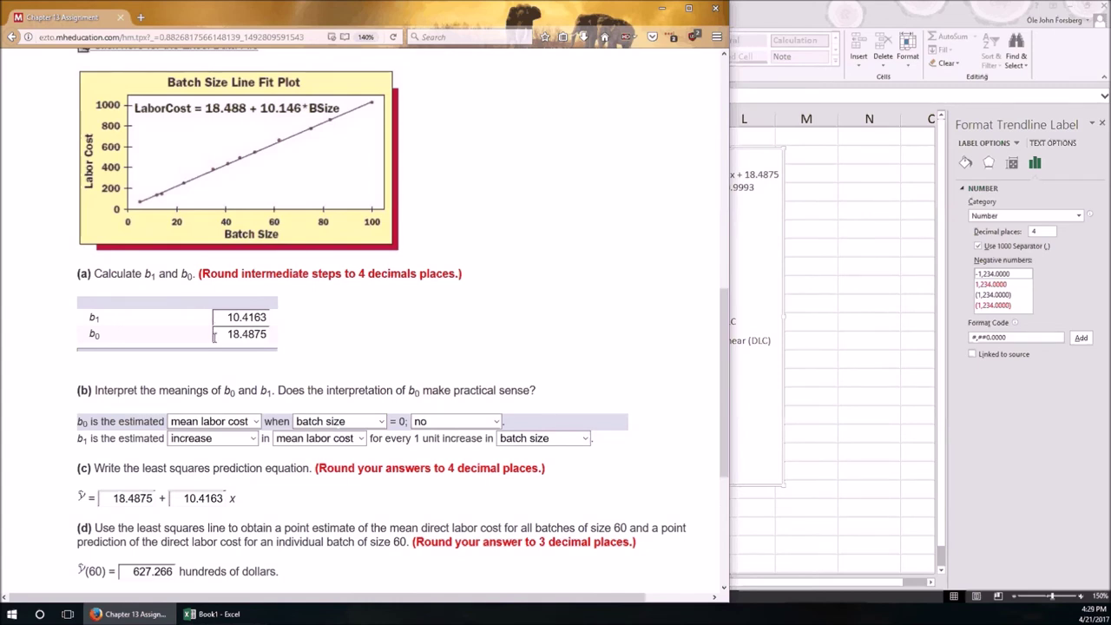
scroll(173, 347, "down", 2)
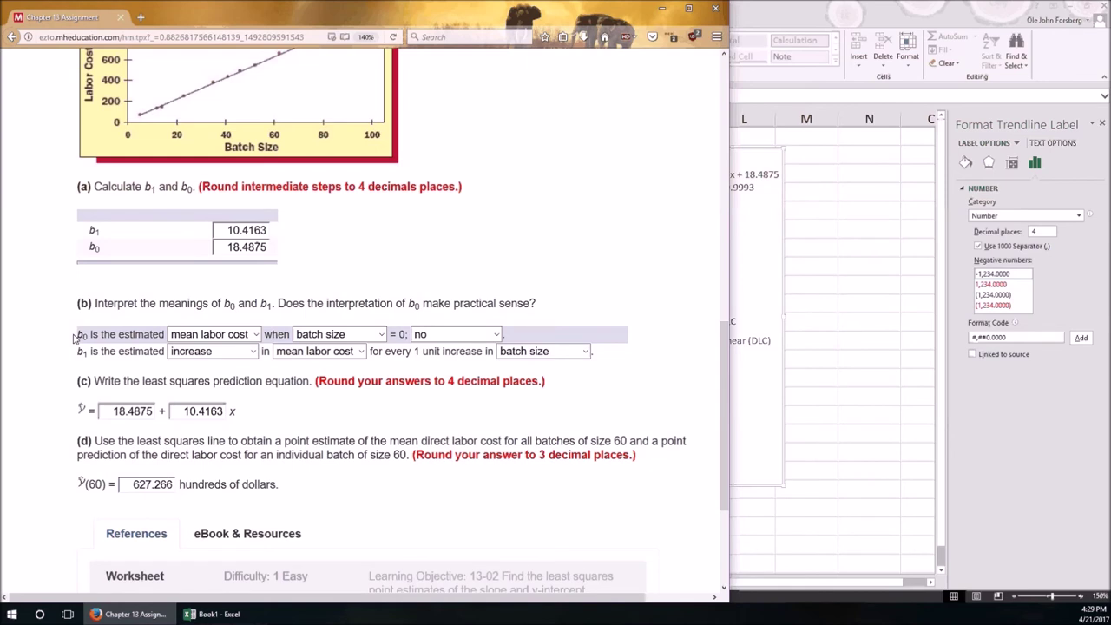
scroll(74, 339, "up", 2)
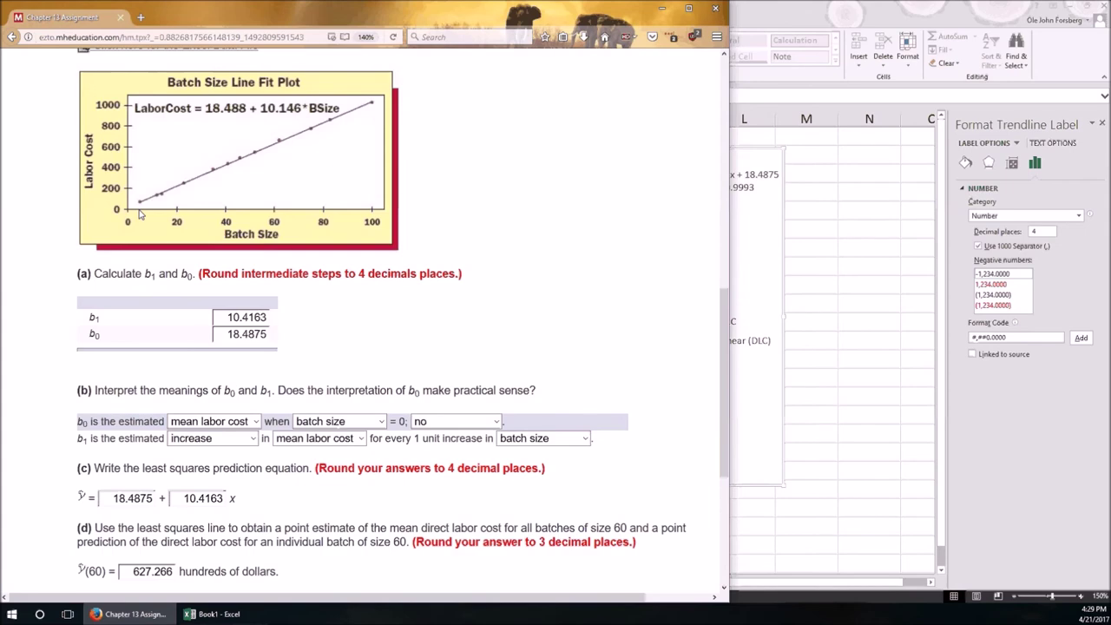
left_click(777, 278)
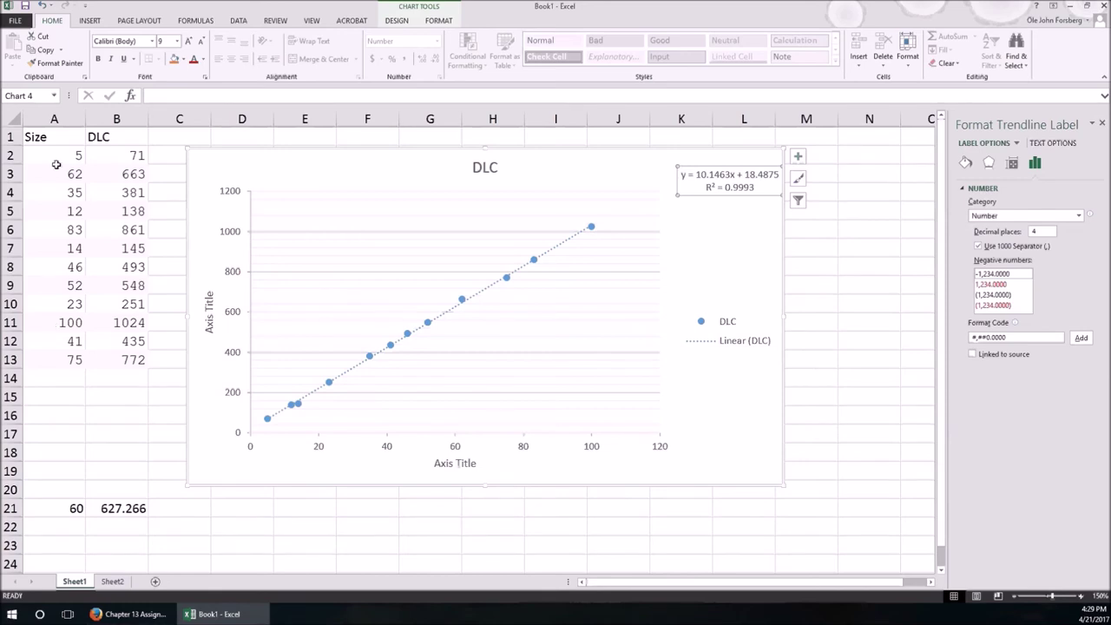
key("alt+Tab")
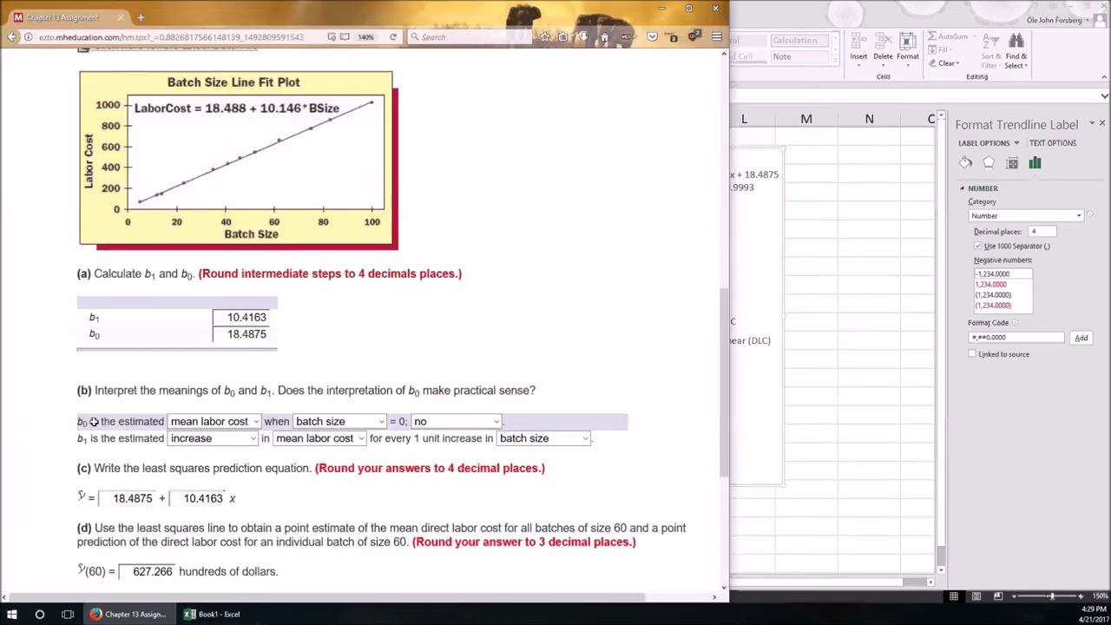
scroll(192, 249, "down", 4)
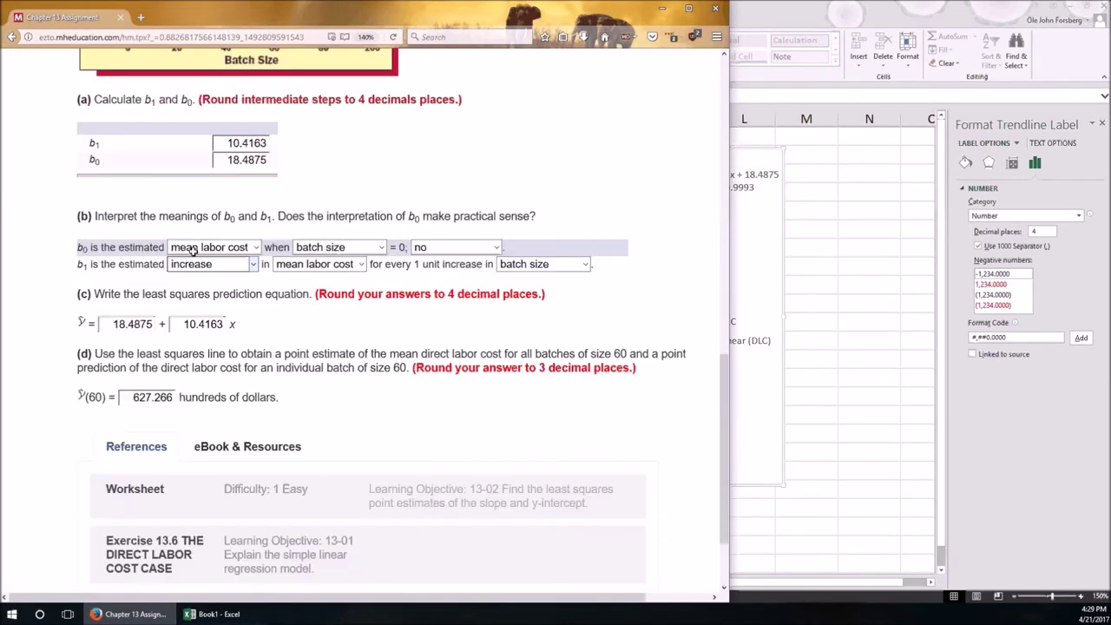
left_click_drag(87, 139, 189, 160)
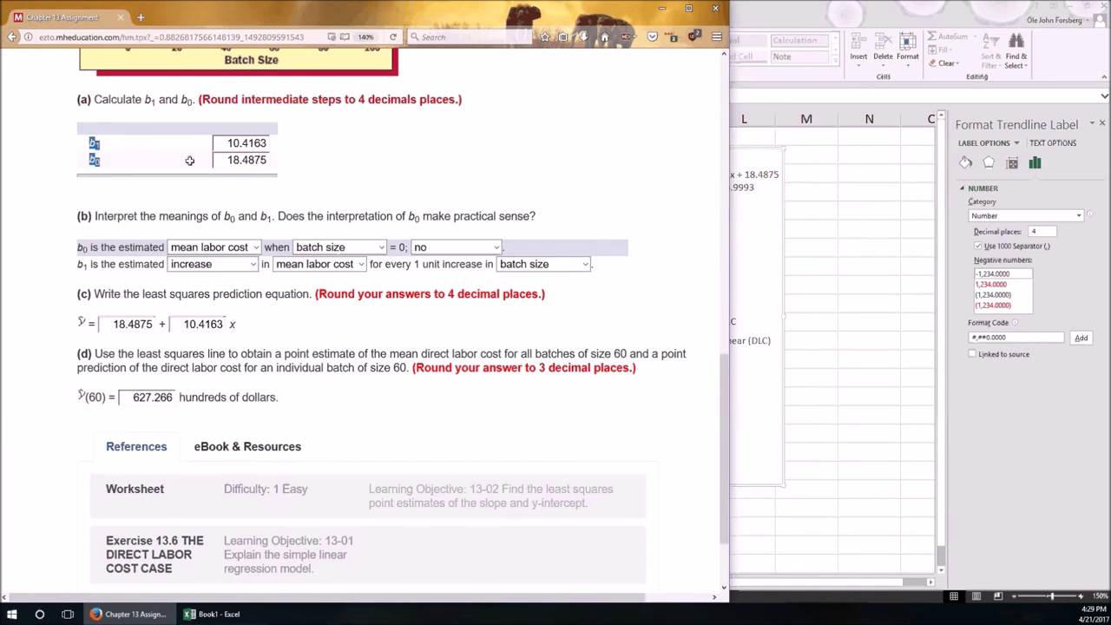
left_click(325, 174)
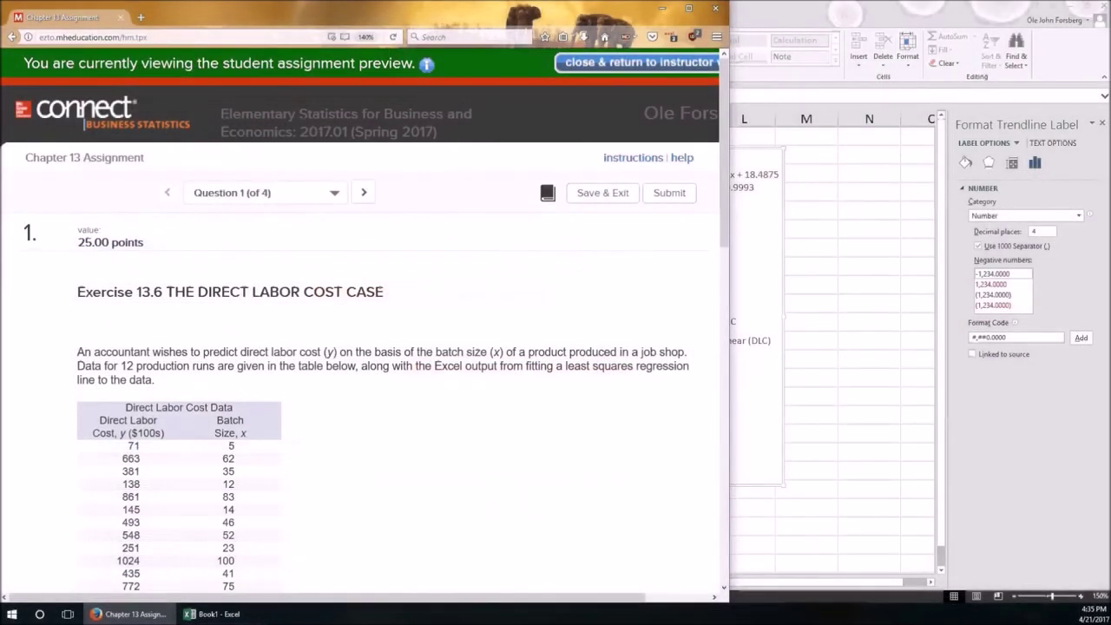
left_click(369, 191)
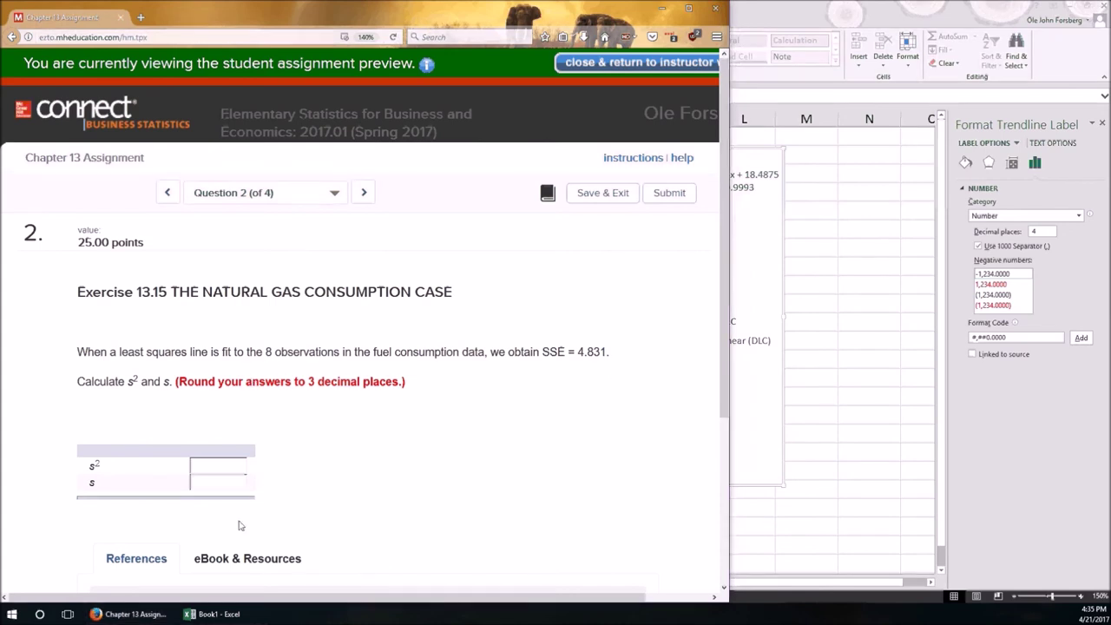
Bring the Excel workbook with the DLC chart and B21's 627.266 back to the front.
left_click(819, 473)
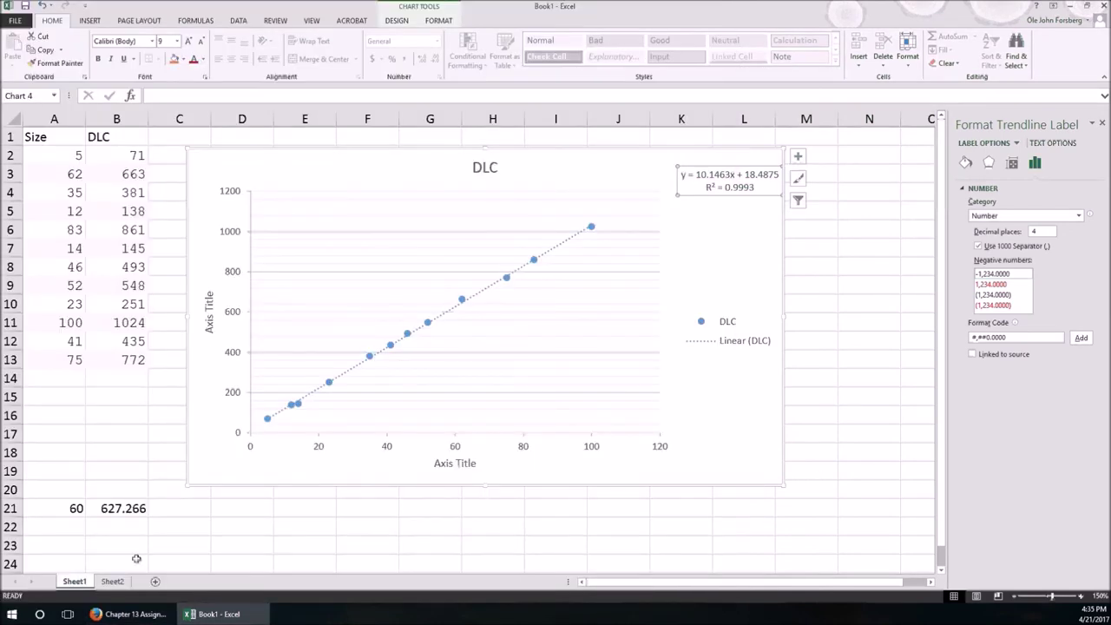
On the empty Sheet2, enter the label SSE with the value 4.831 beside it.
left_click(111, 580)
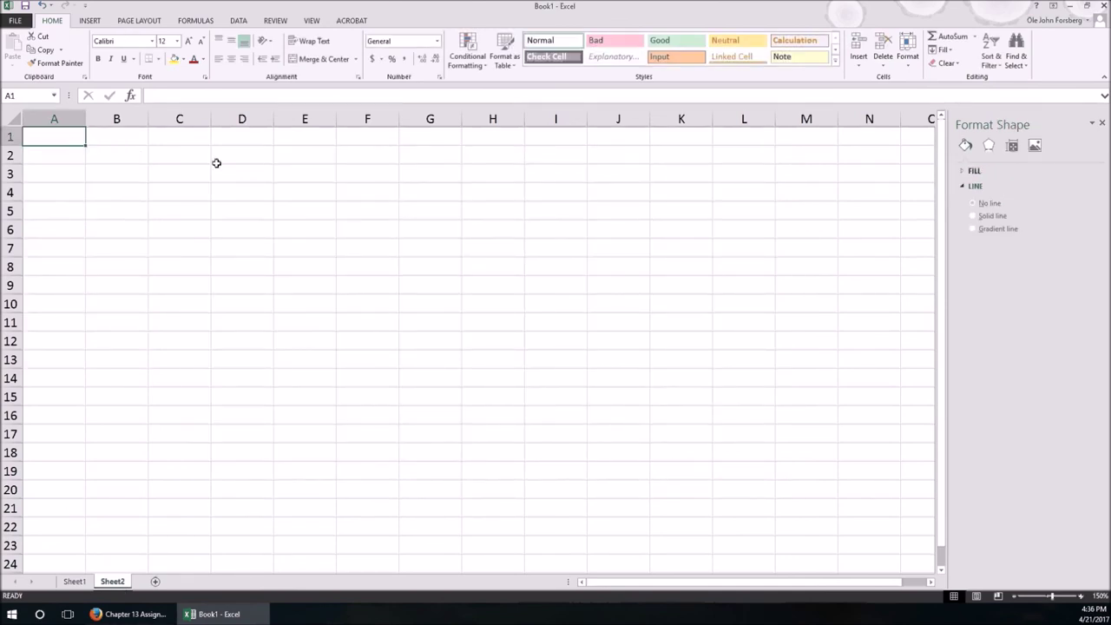
type("SSE")
key("Tab")
type("4.8")
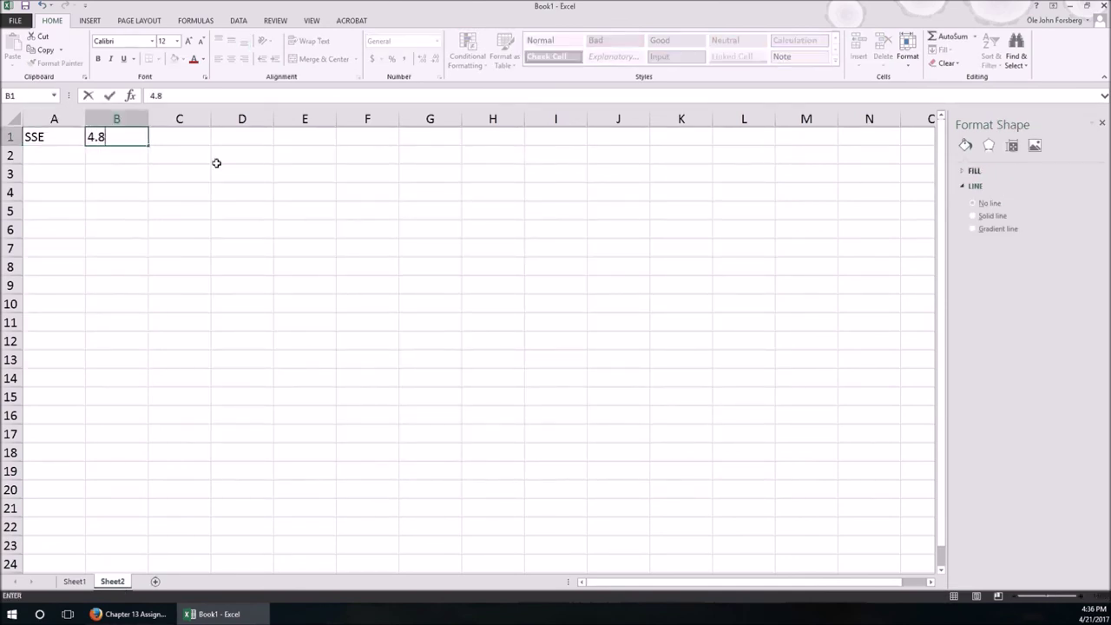
type("31")
key("Return")
key("alt+Tab")
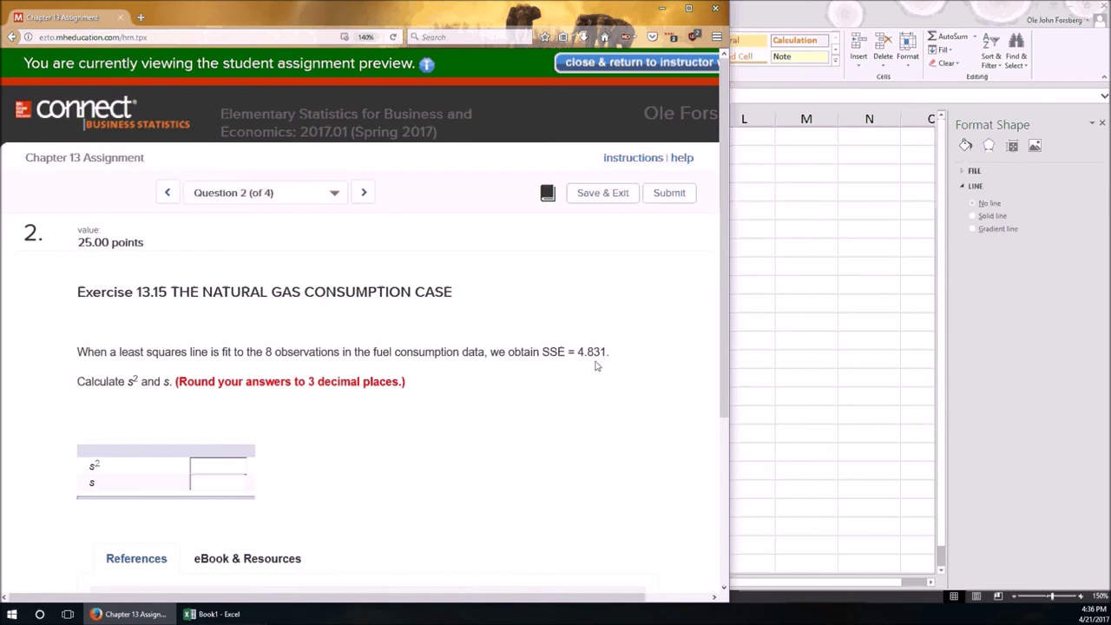
key("alt+Tab")
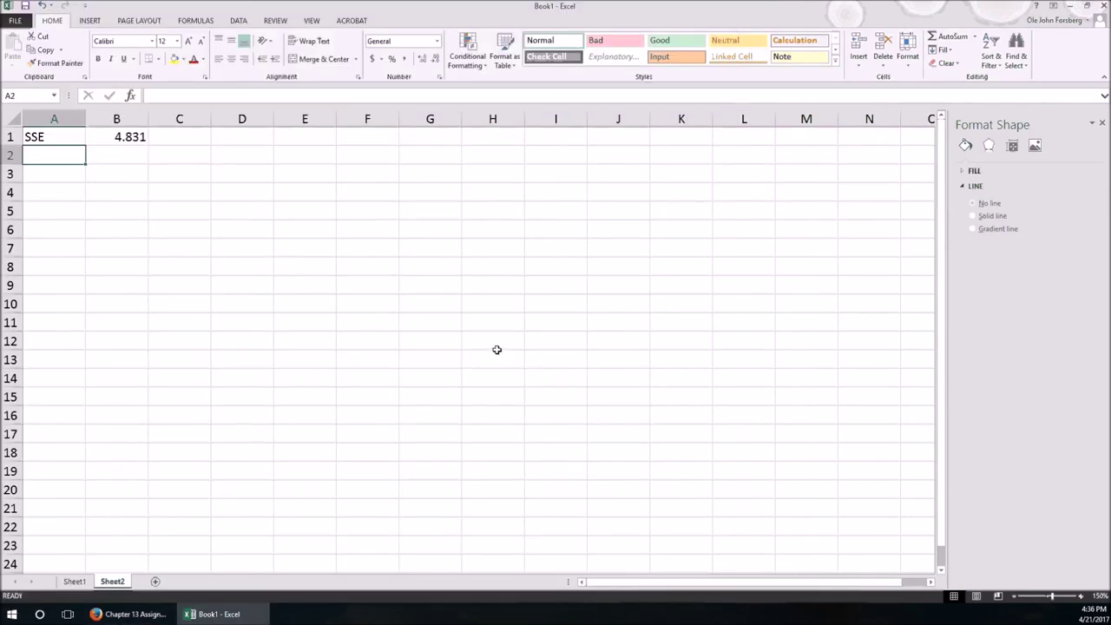
Replace the 'n=8' entry with the label n and the value 8 in the next row.
type("n=8")
key("Return")
key("Return")
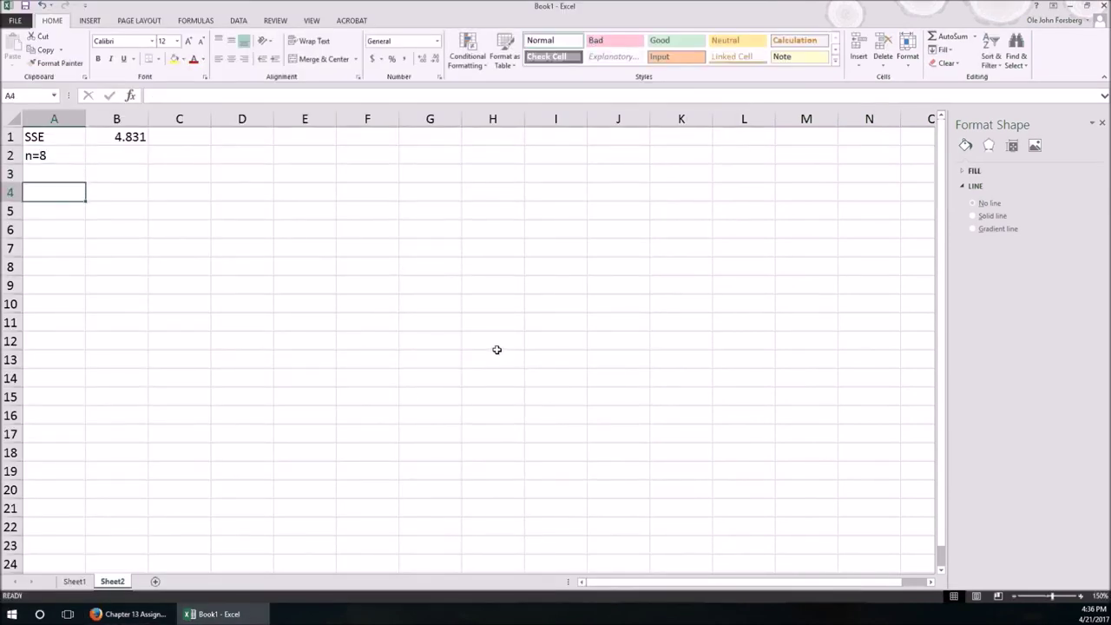
key("Up")
key("Up")
key("Delete")
type("n")
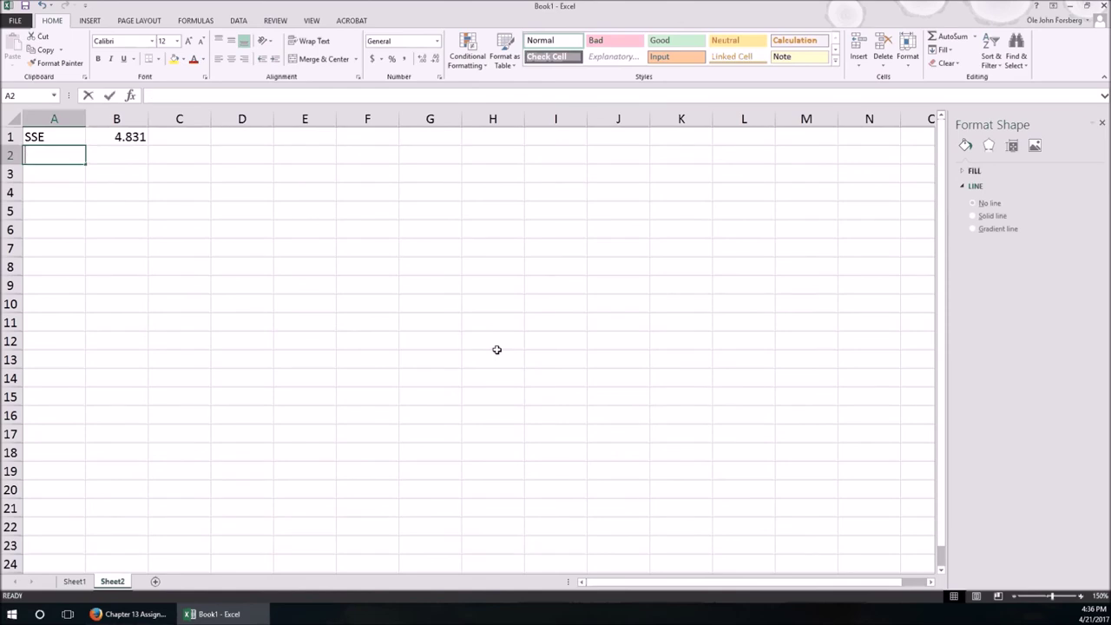
key("Tab")
type("8")
key("Return")
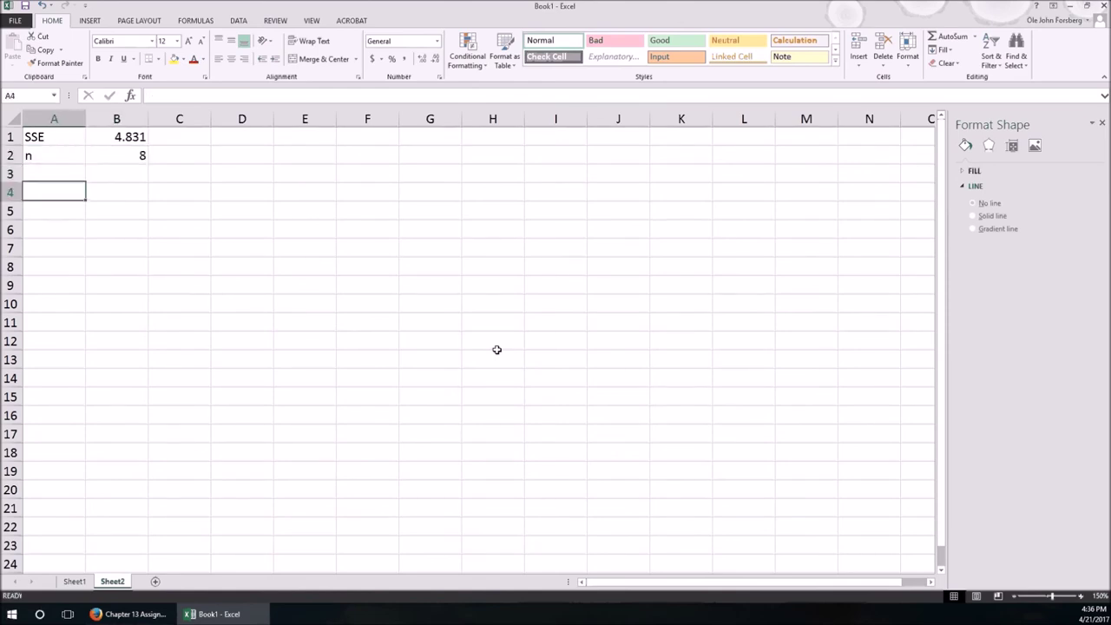
key("alt+Tab")
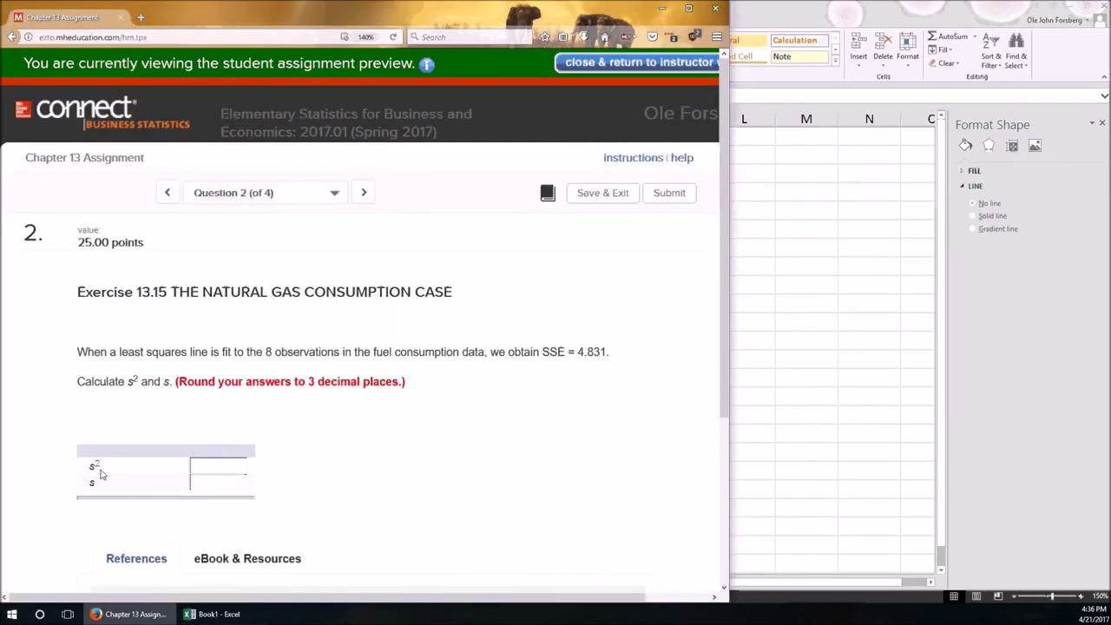
key("alt+Tab")
Add an s2 row computing SSE/(n−2) with =B1/(B2-2), giving 0.805.
type("s")
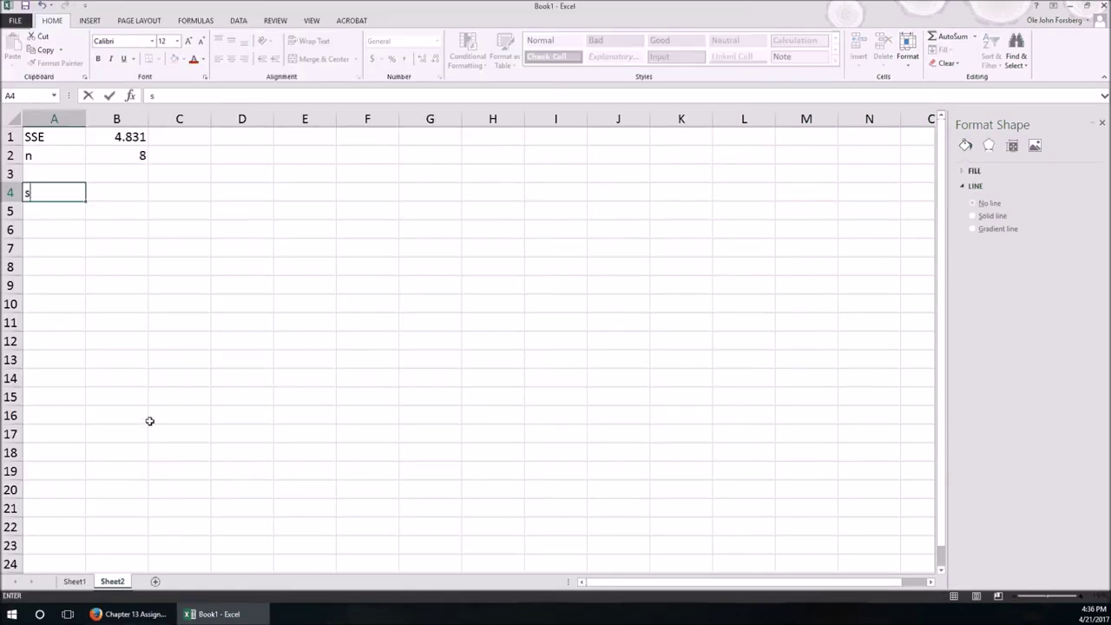
type("2")
key("Tab")
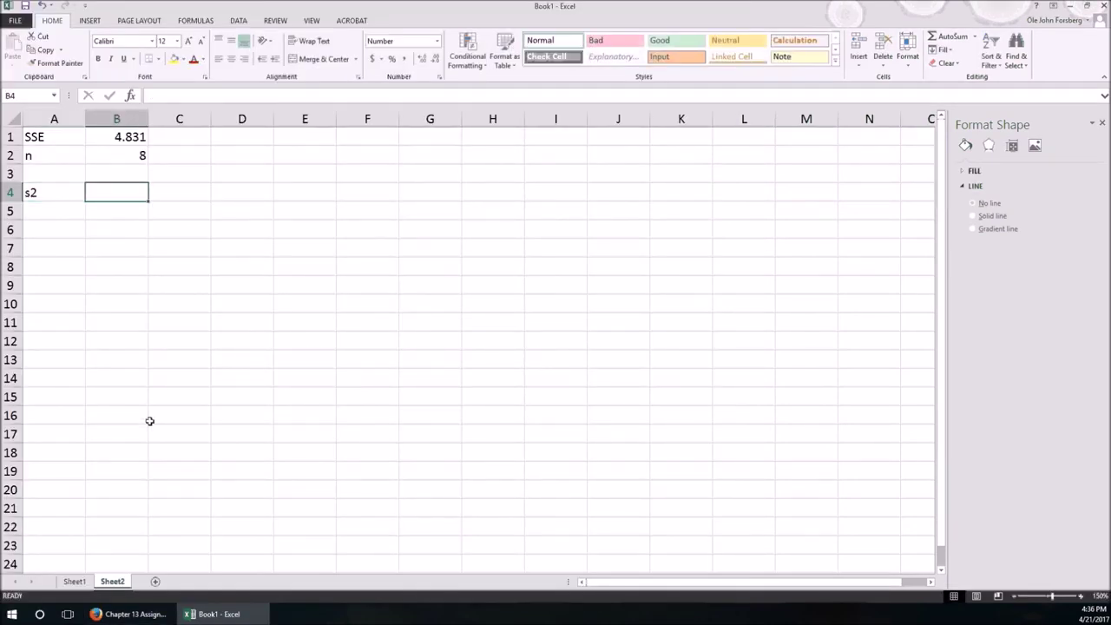
key("alt+Tab")
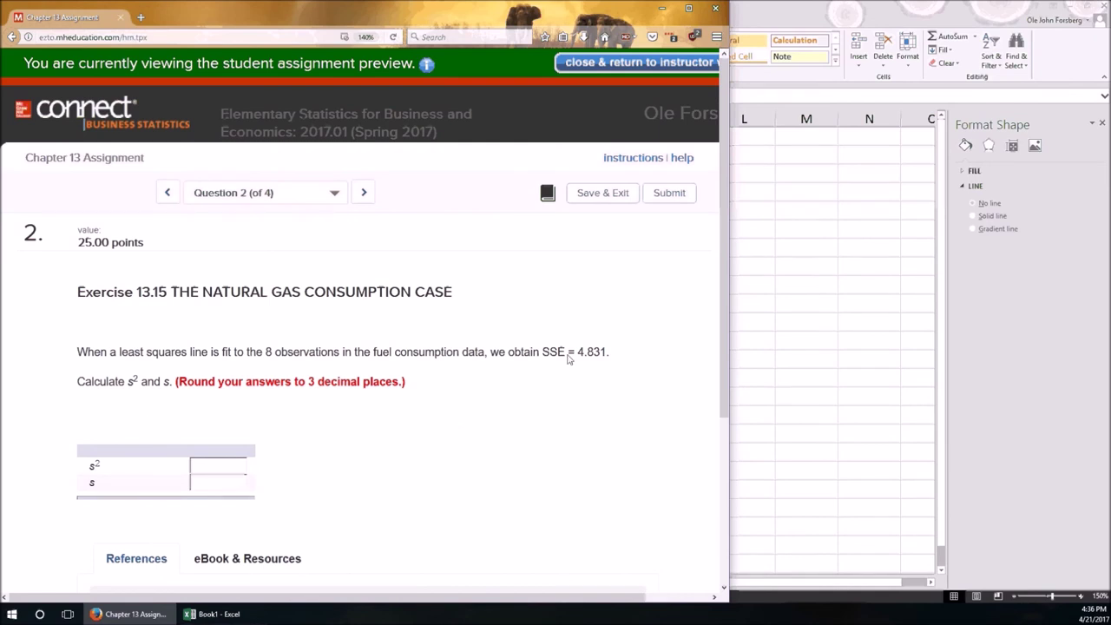
key("alt+Tab")
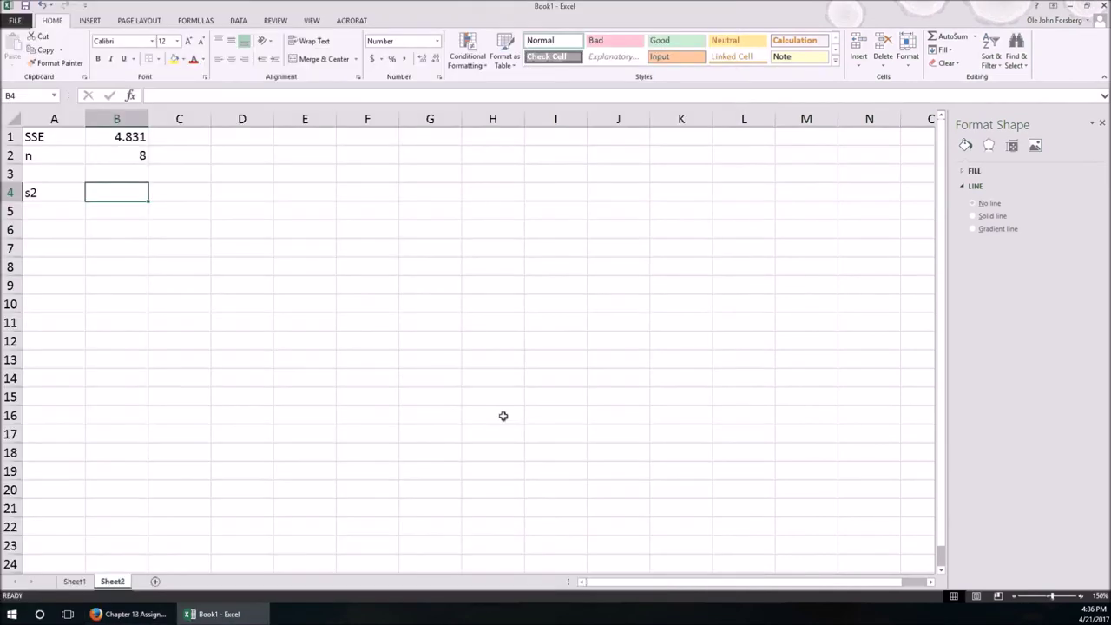
type("=")
key("Up")
key("Up")
key("Up")
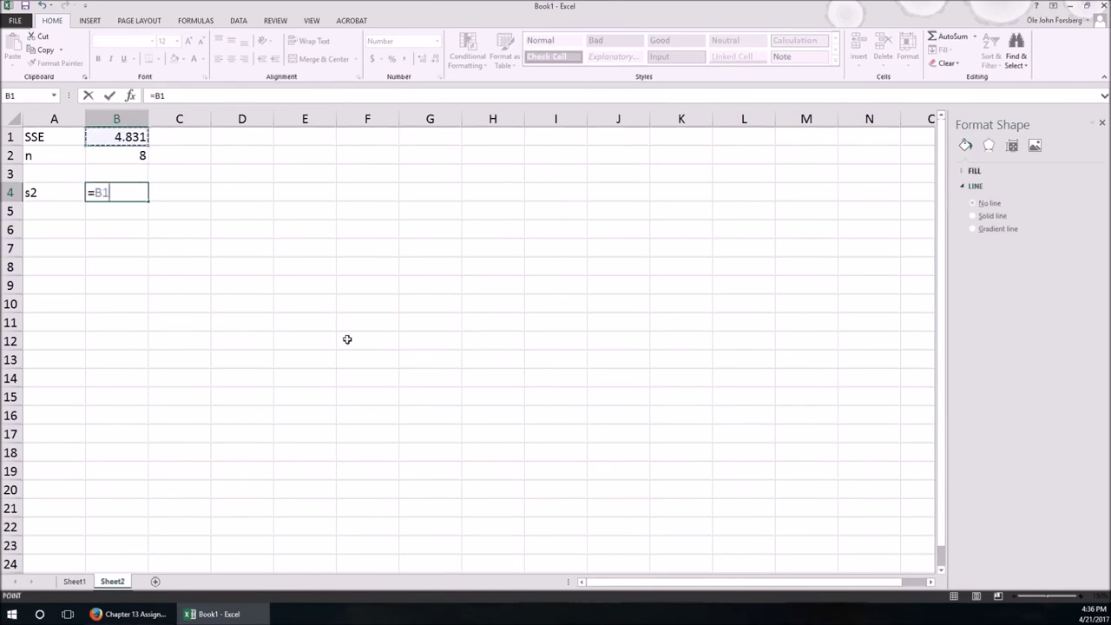
type("/(")
key("Up")
key("Up")
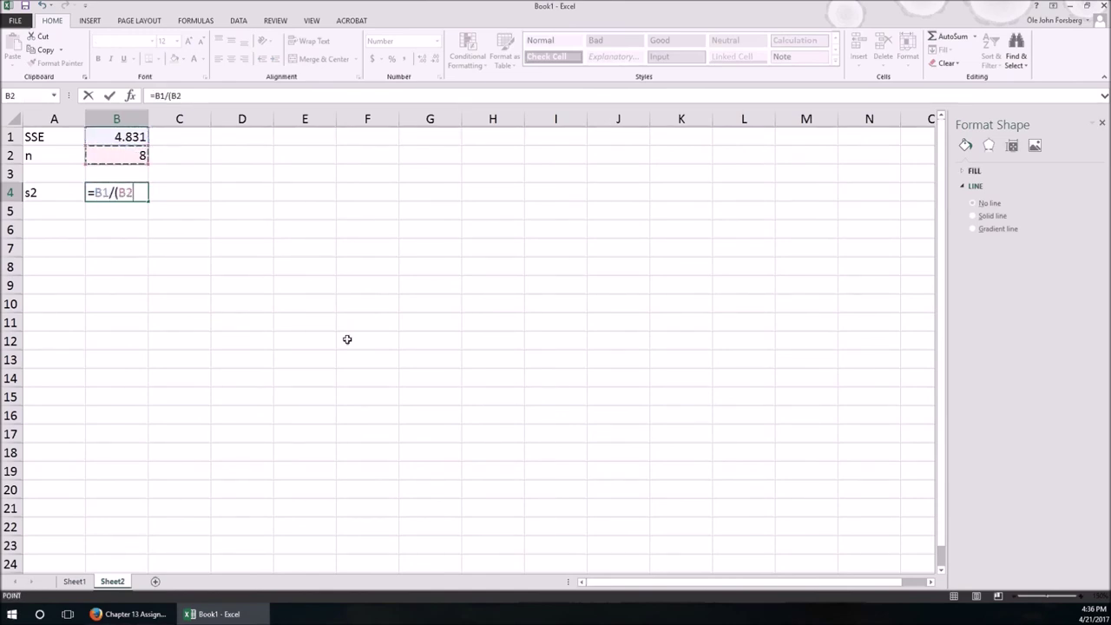
type("-2)")
key("Return")
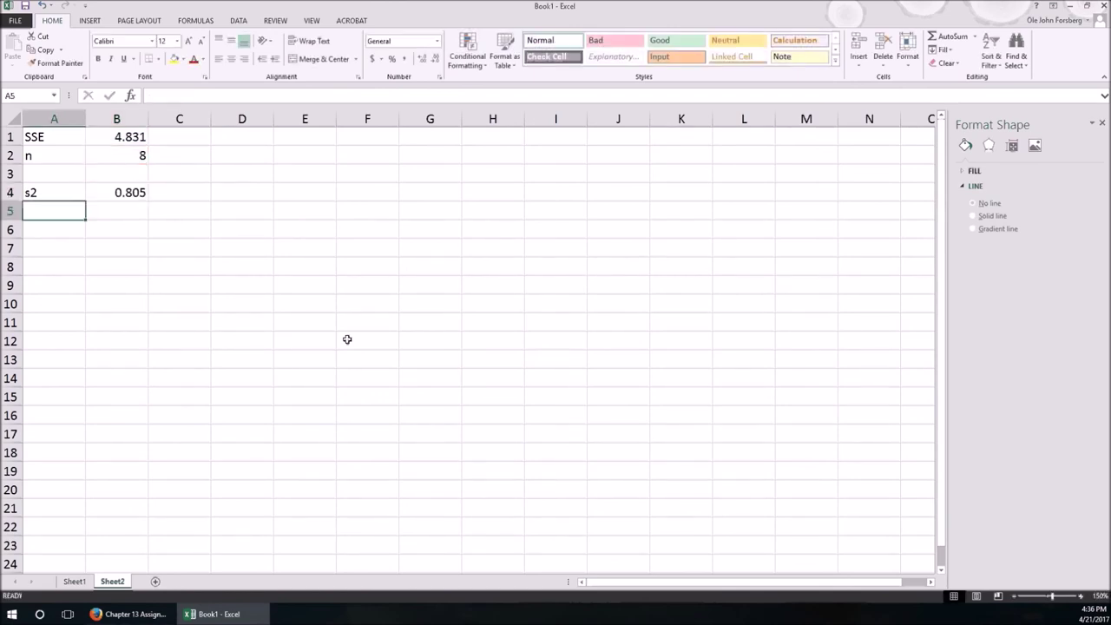
key("alt+Tab")
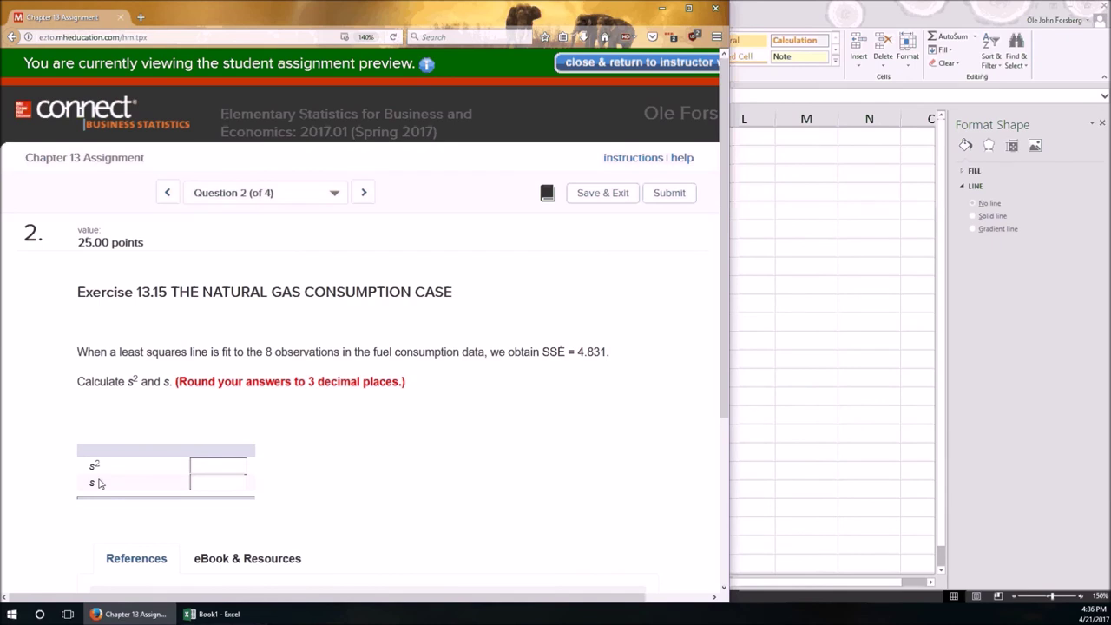
key("alt+Tab")
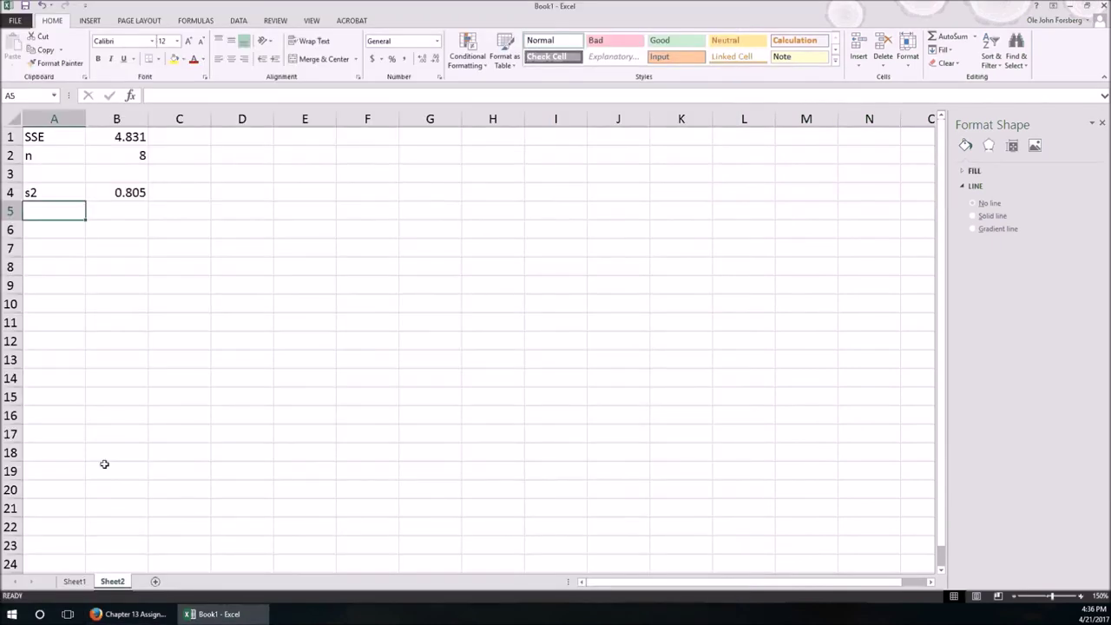
Add an s row with =SQRT(B4), giving 0.897, and correct its label to s.
type("s2")
key("Tab")
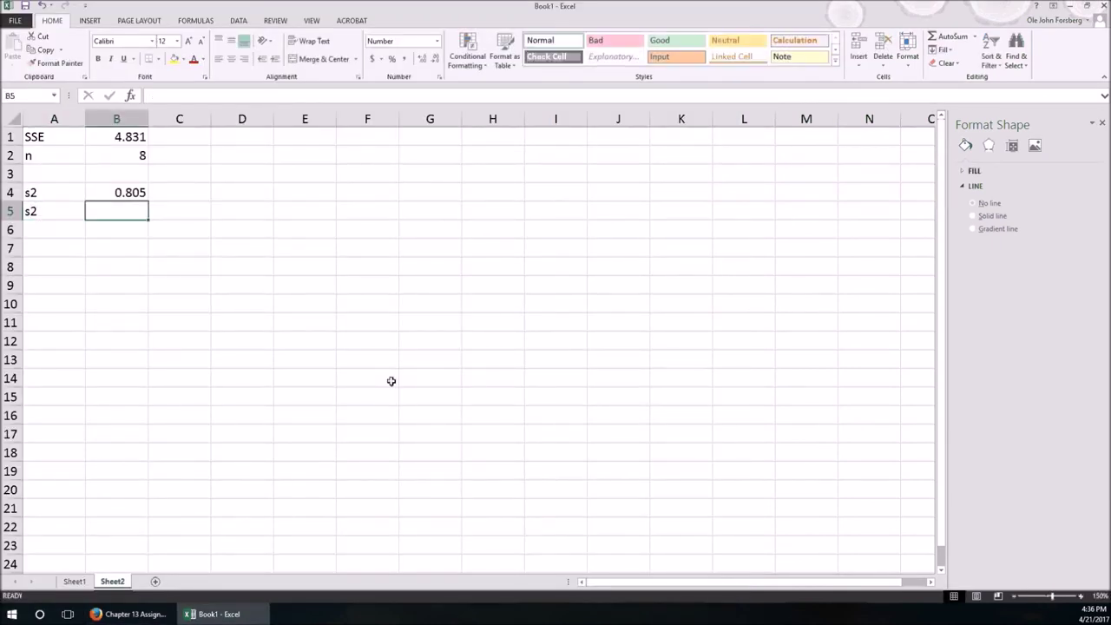
type("=SQRT(")
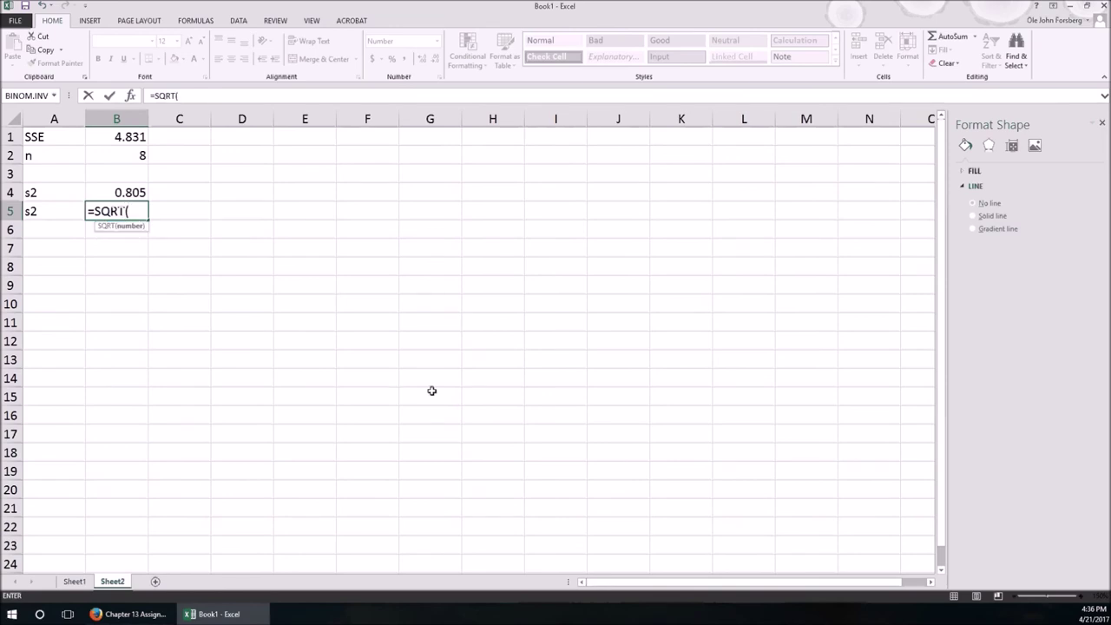
left_click(130, 193)
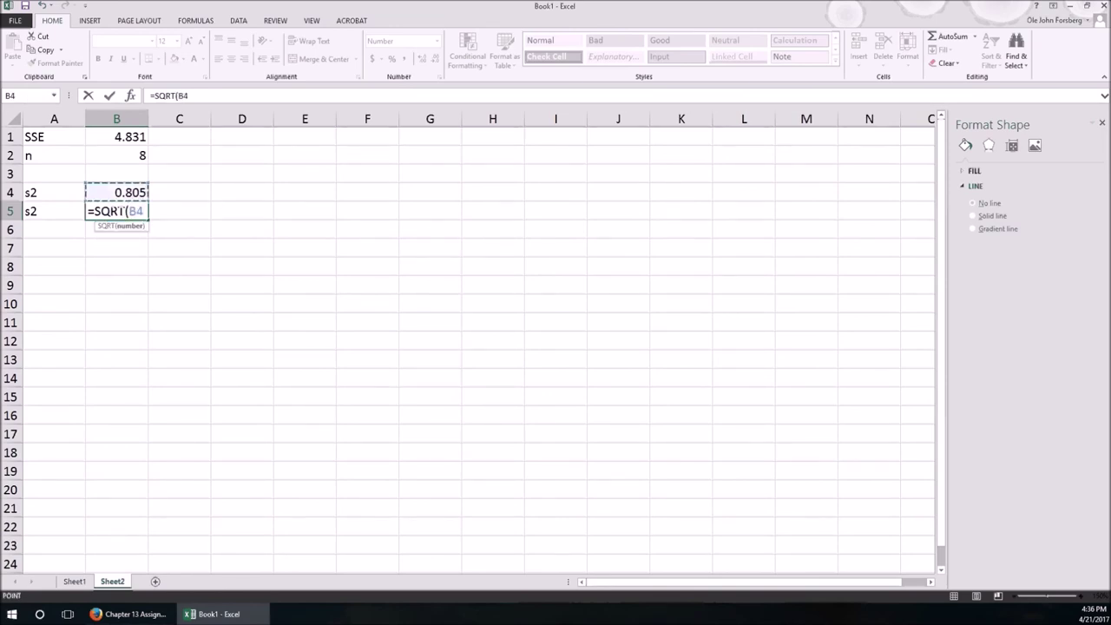
key("Return")
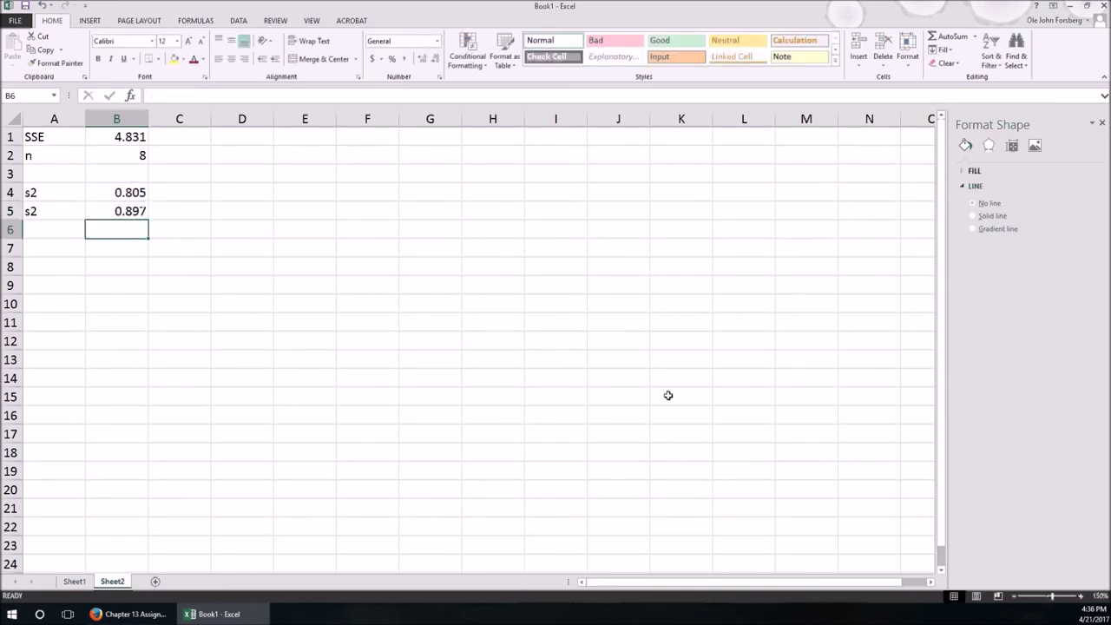
left_click(53, 210)
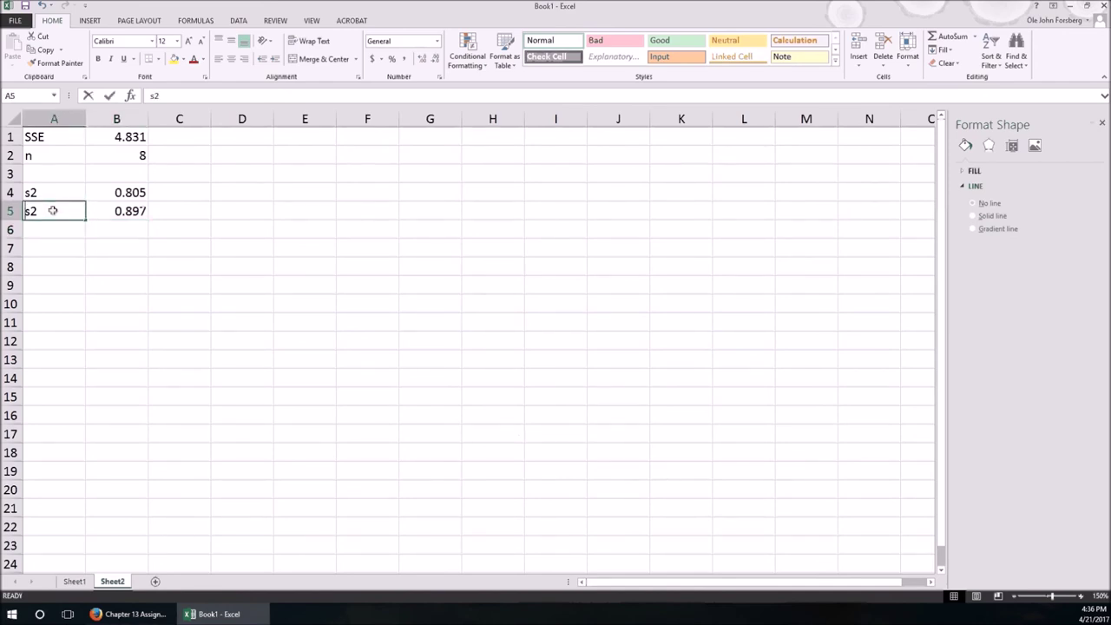
type("s")
left_click(104, 192)
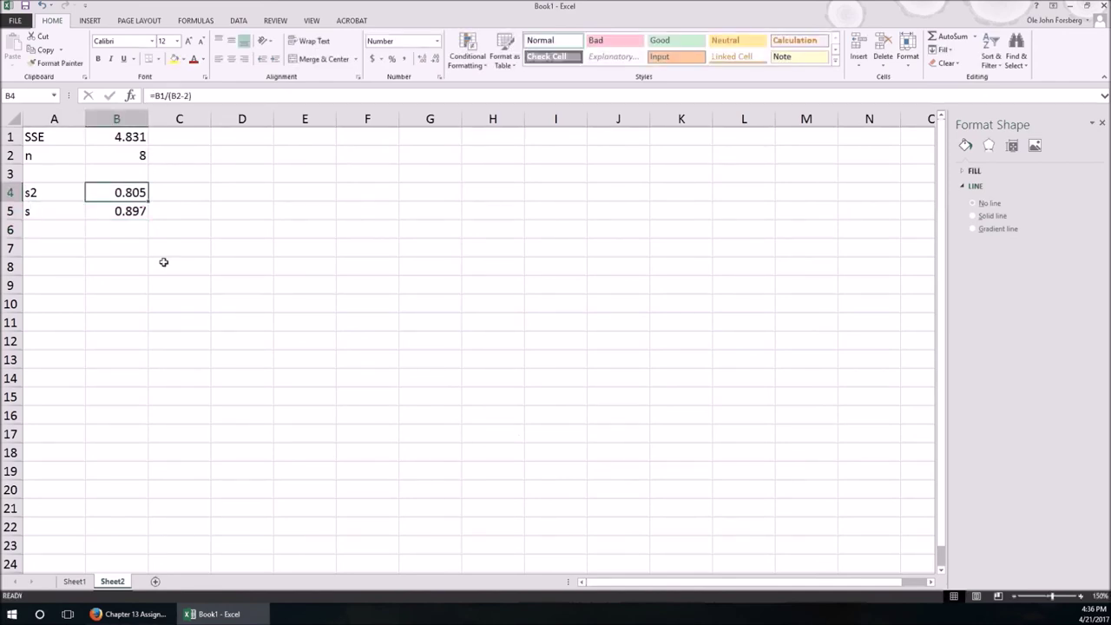
key("alt+Tab")
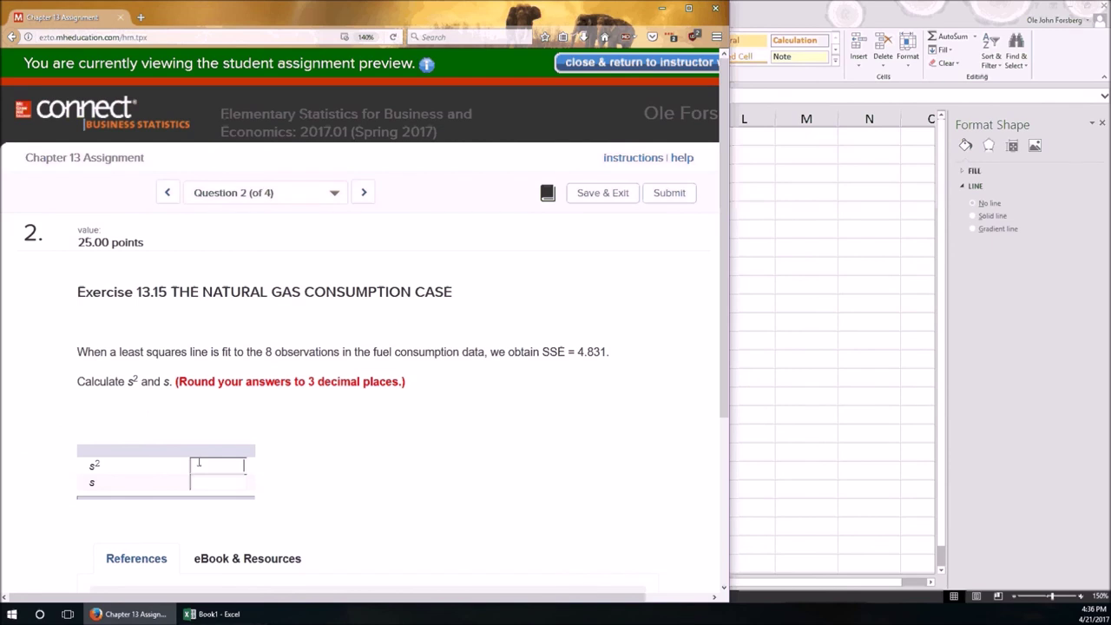
Enter 0.805 as s² and 0.897 as s in Question 2, then review the page.
type("0.805")
key("Tab")
key("alt+Tab")
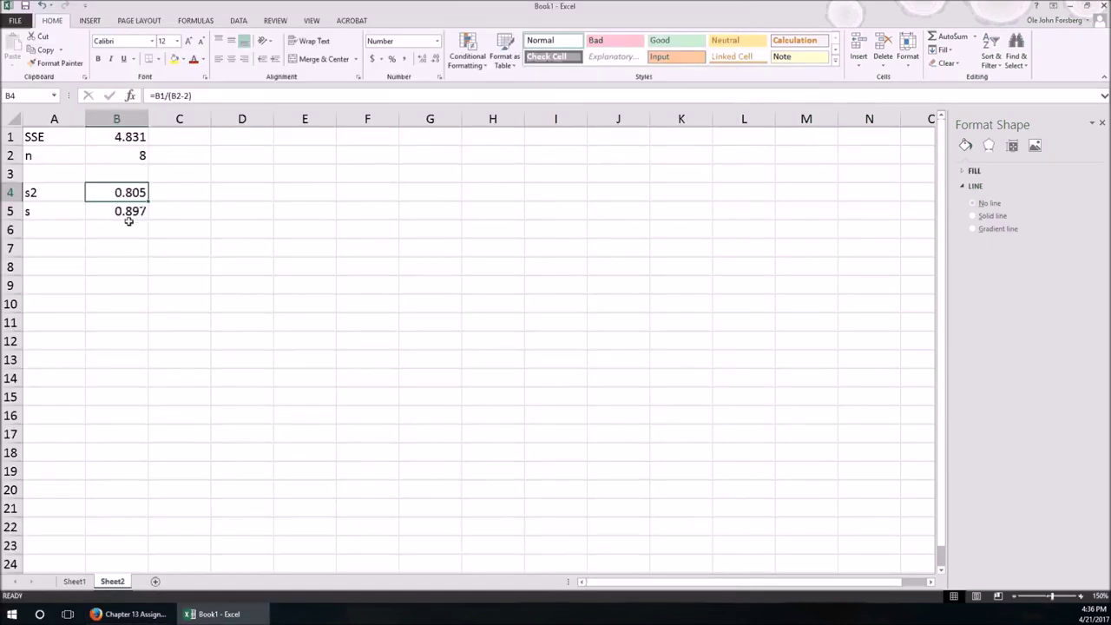
key("alt+Tab")
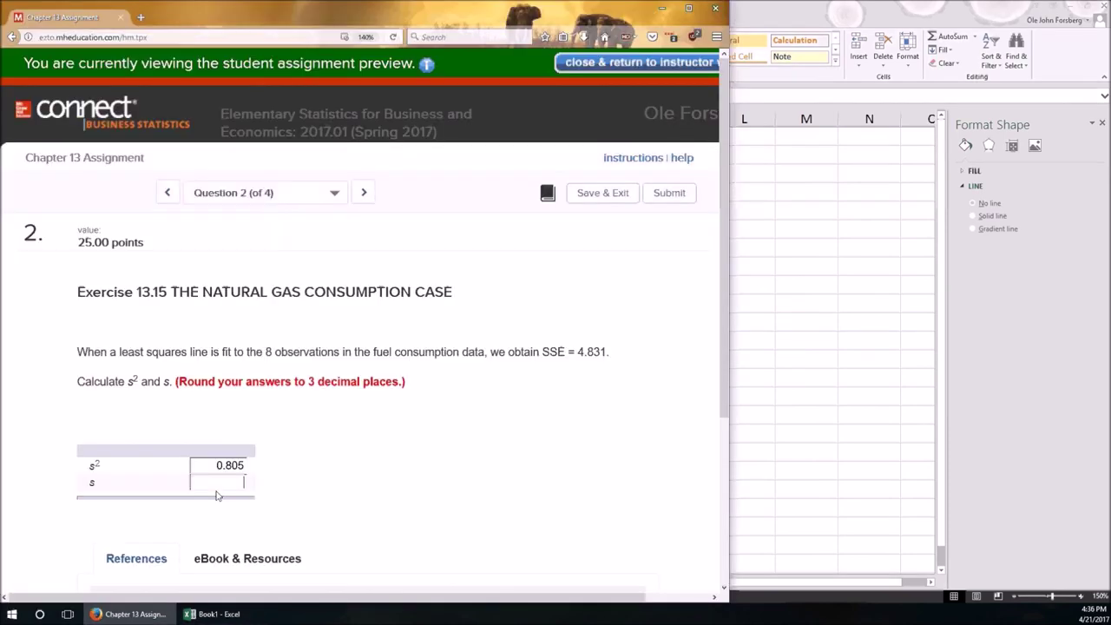
type("0.897")
scroll(343, 479, "down", 5)
scroll(341, 478, "up", 4)
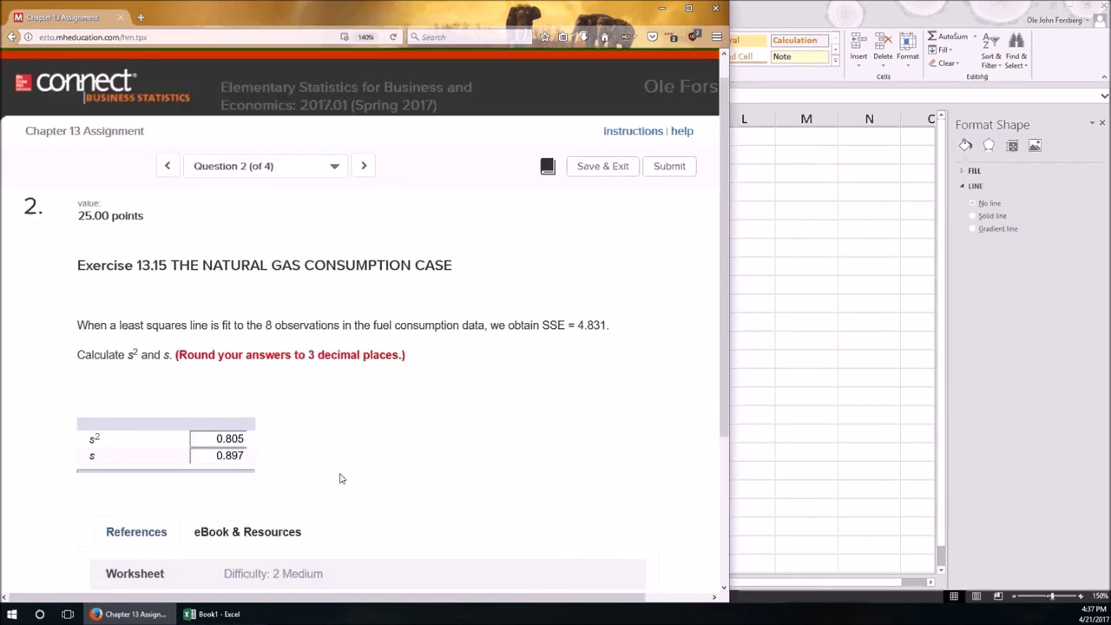
scroll(322, 459, "down", 4)
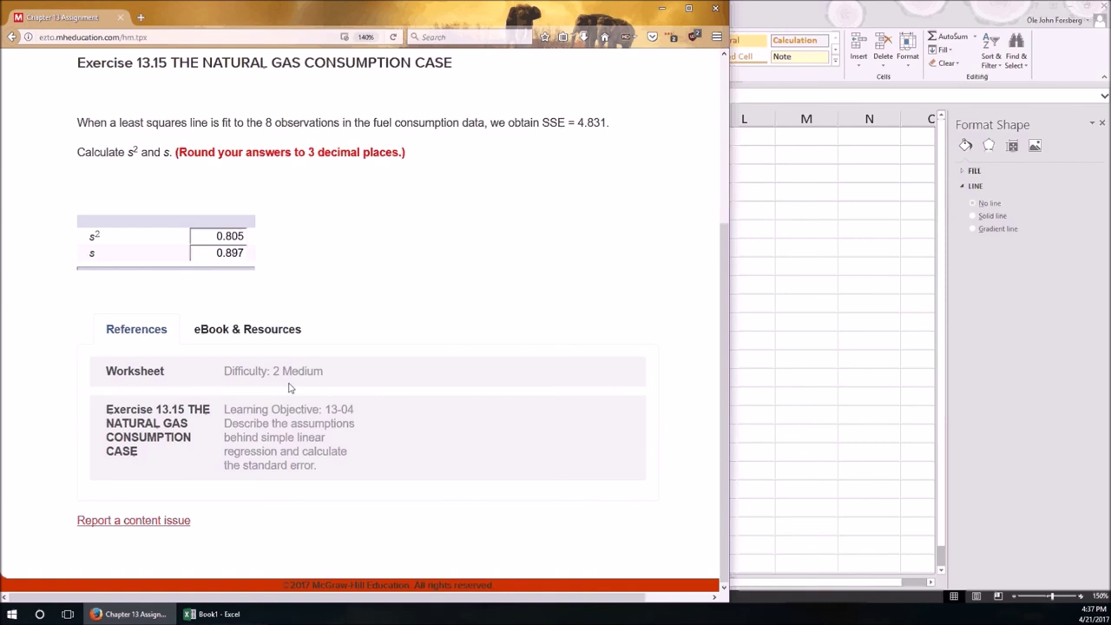
scroll(290, 390, "up", 4)
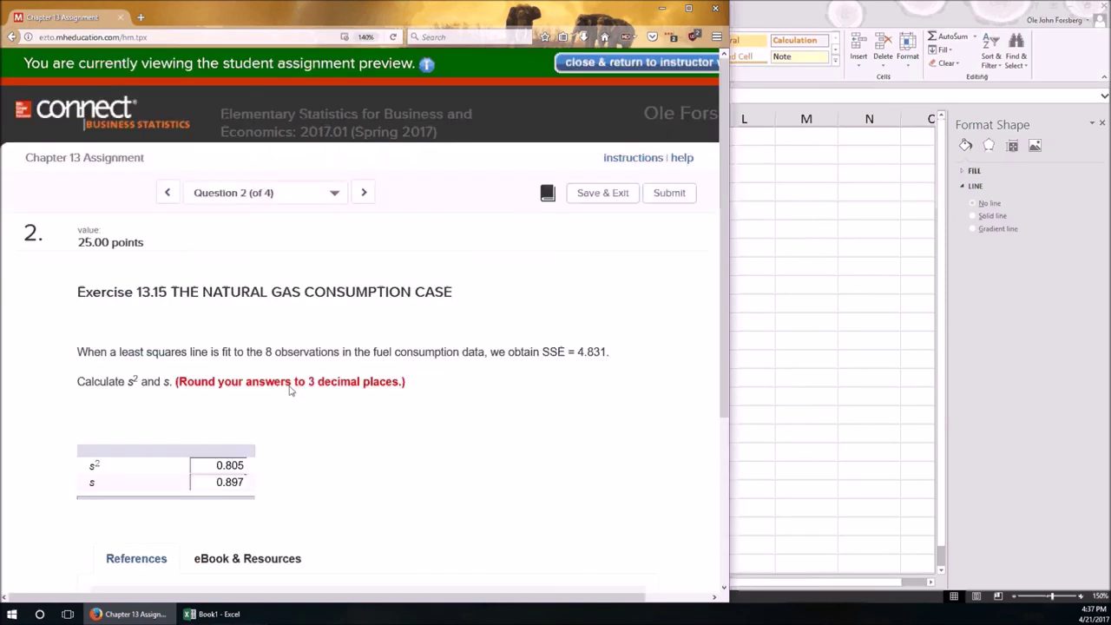
Advance past Question 3 to Question 4, Exercise 13.31 The Fresh Detergent Case.
left_click(365, 192)
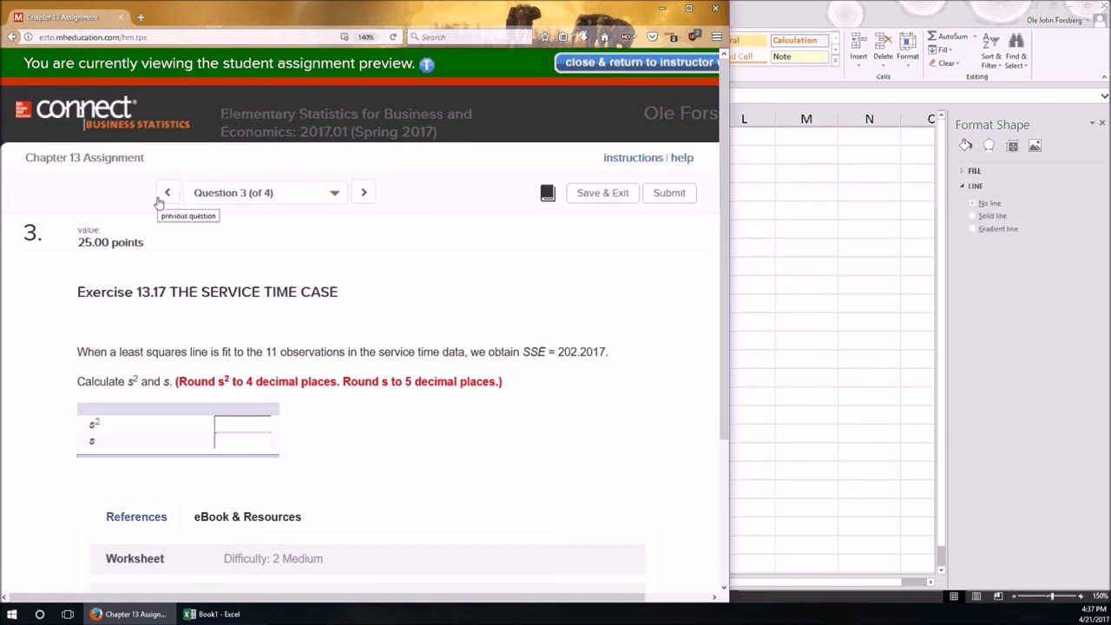
left_click(364, 192)
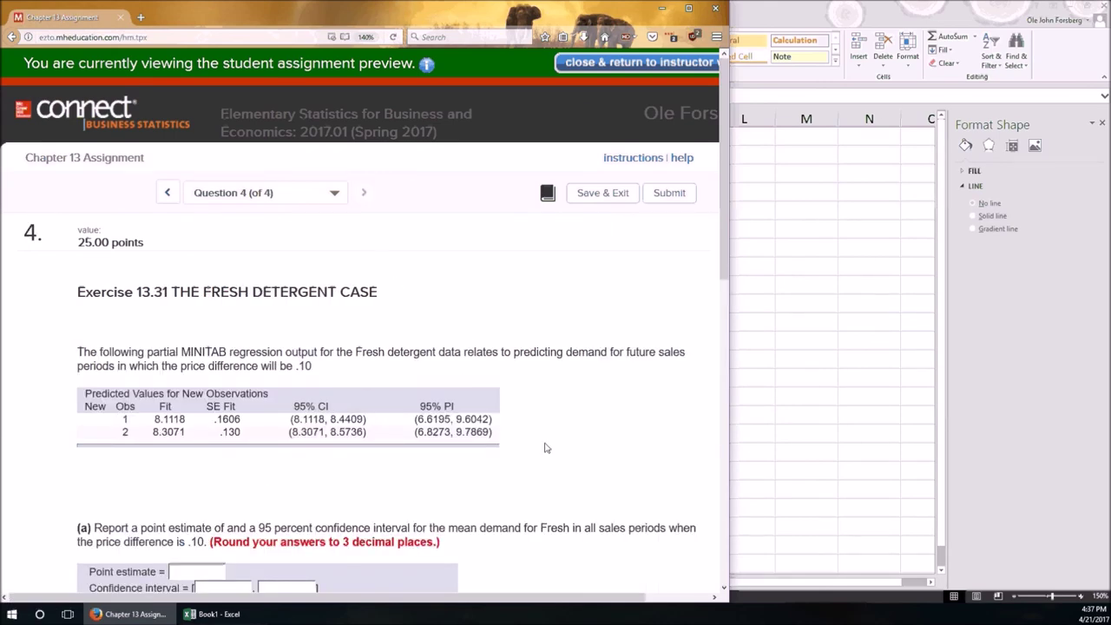
scroll(546, 446, "down", 5)
scroll(547, 446, "down", 2)
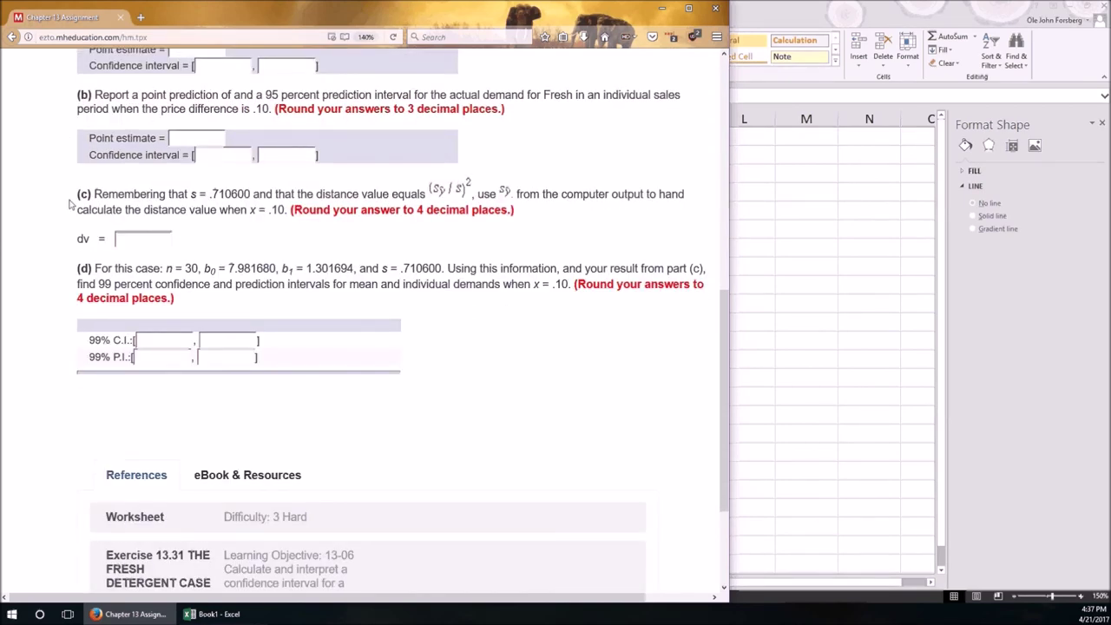
scroll(72, 205, "up", 1)
scroll(71, 205, "up", 3)
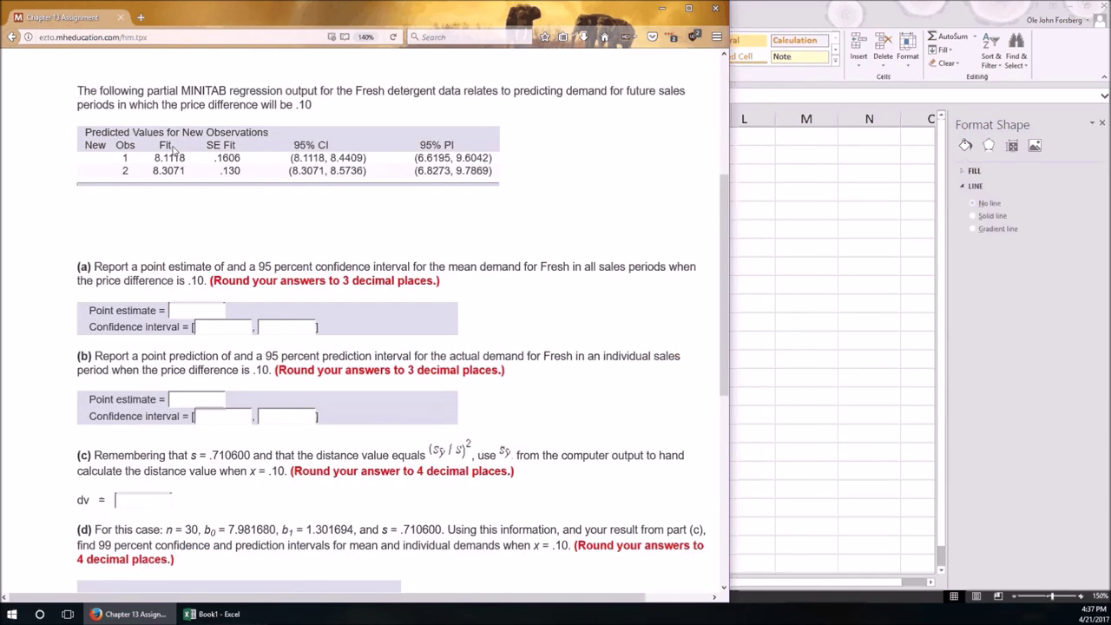
Look over Question 4's parts (a)–(d) on interval estimates at x = .10.
scroll(40, 258, "down", 1)
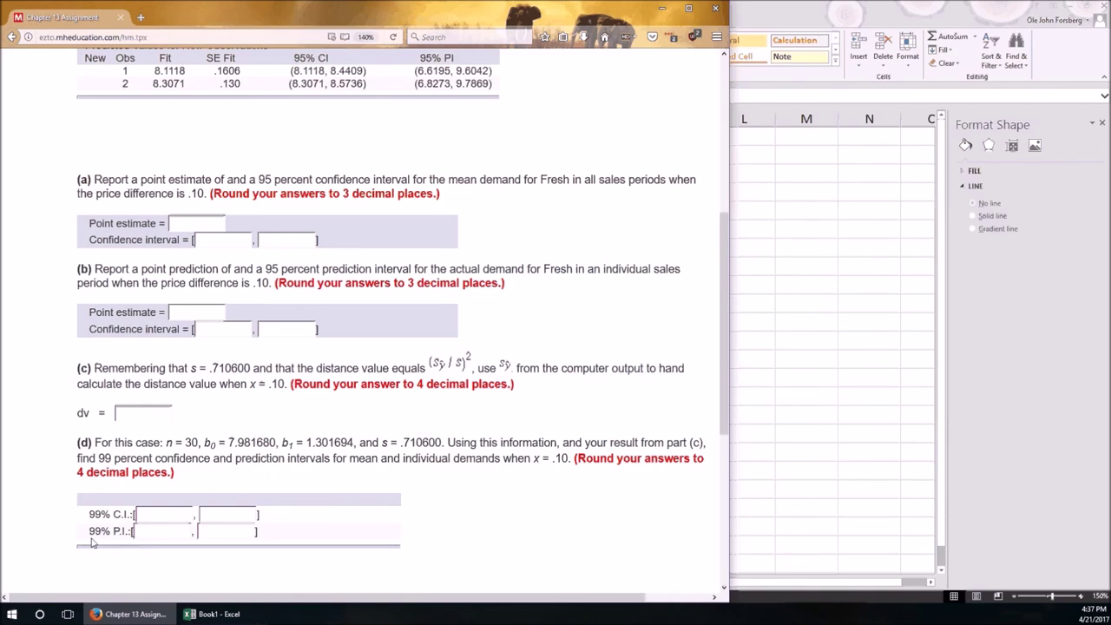
scroll(93, 542, "up", 8)
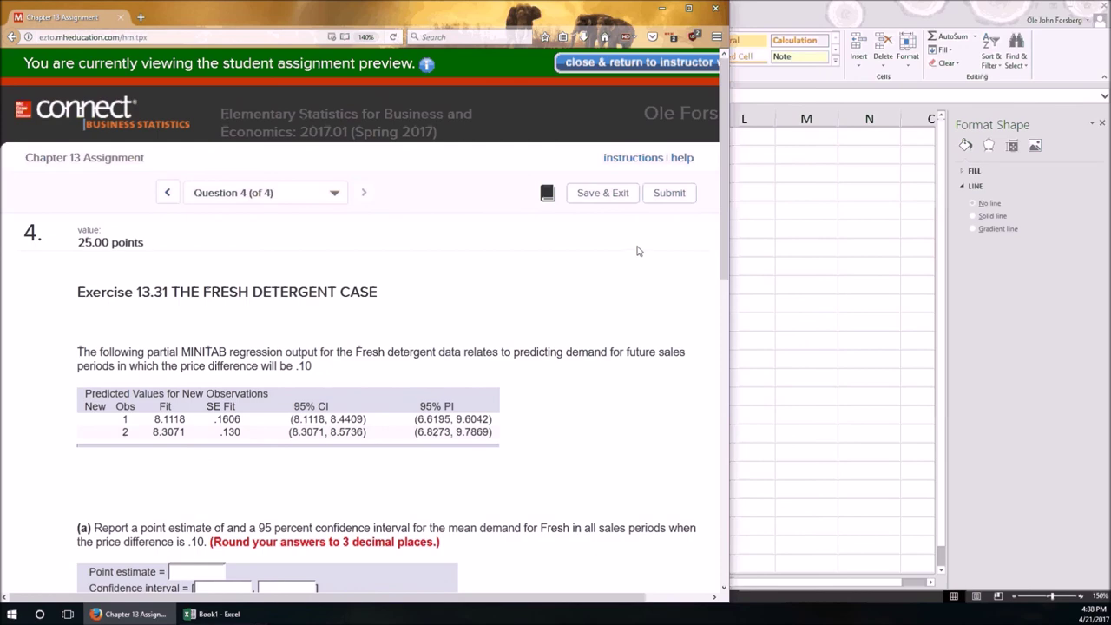
scroll(638, 251, "down", 2)
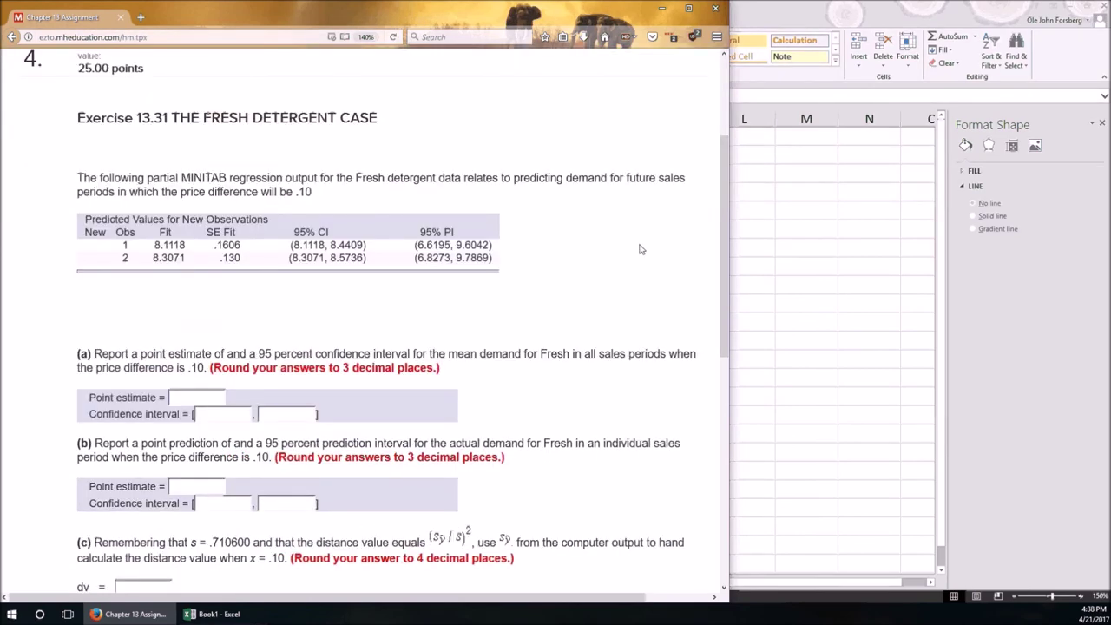
scroll(640, 250, "down", 5)
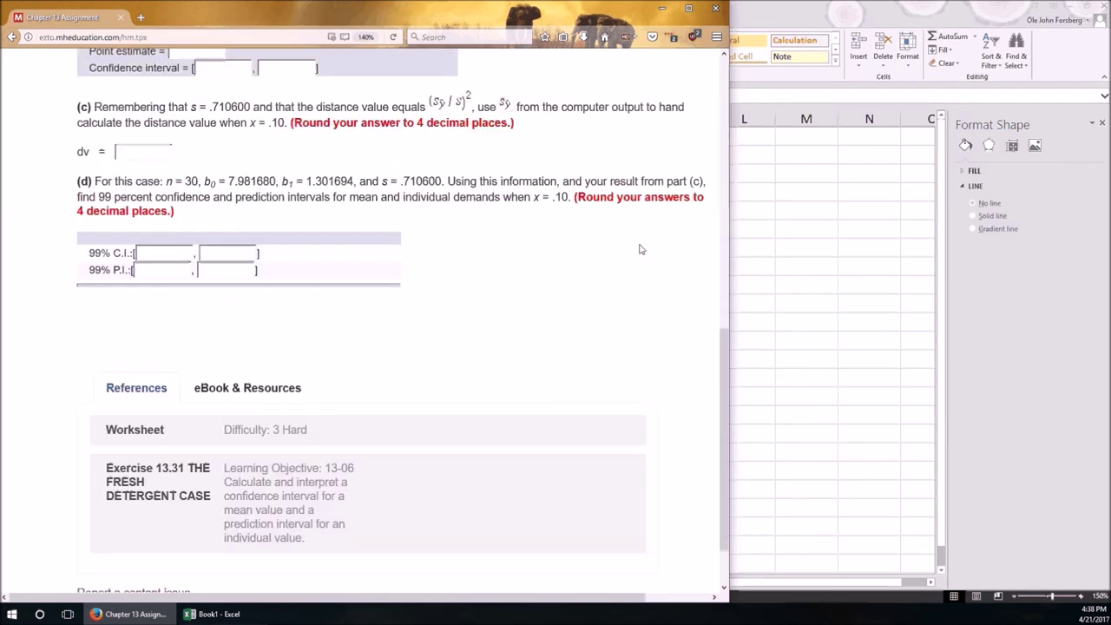
scroll(639, 250, "up", 6)
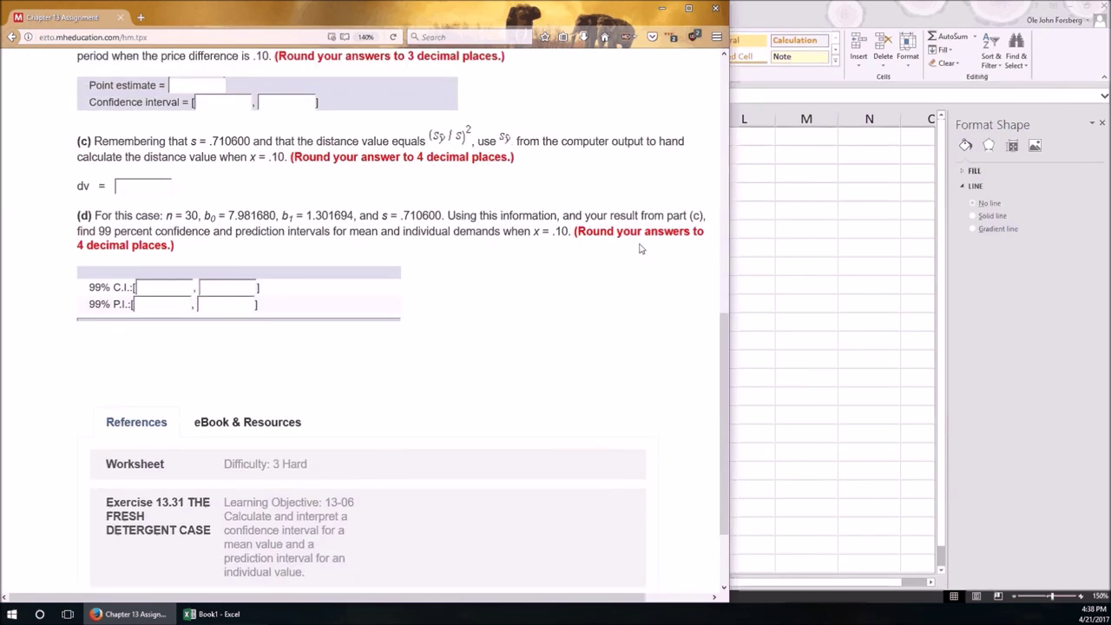